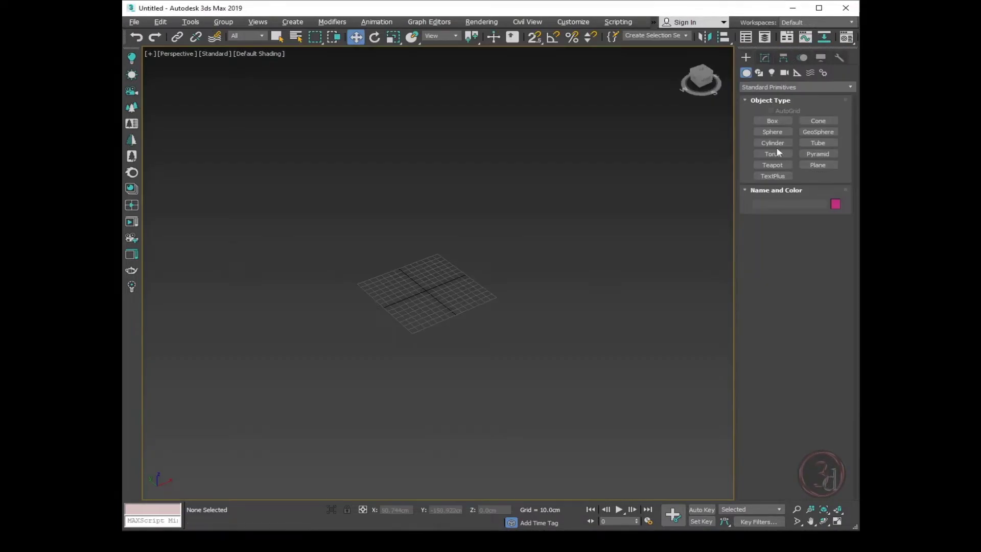
Create a box on the grid about 375 cm long, 106 cm wide and 43 cm high as the main volume.
left_click(767, 121)
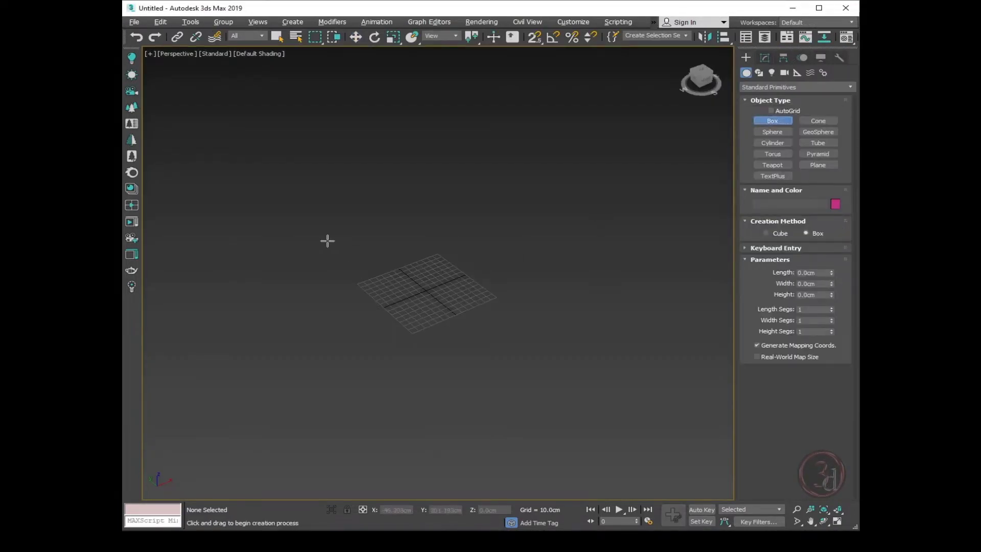
left_click_drag(326, 240, 539, 337)
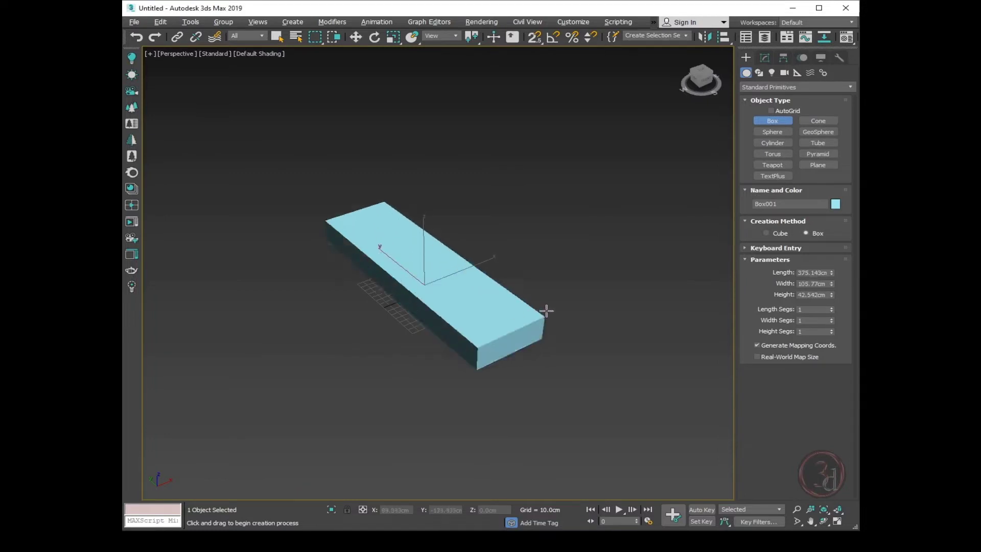
left_click(545, 308)
Create a narrow box about 60 cm long and 21 cm wide at the large box's corner and set its height to 30 inches.
left_click_drag(325, 247, 323, 254)
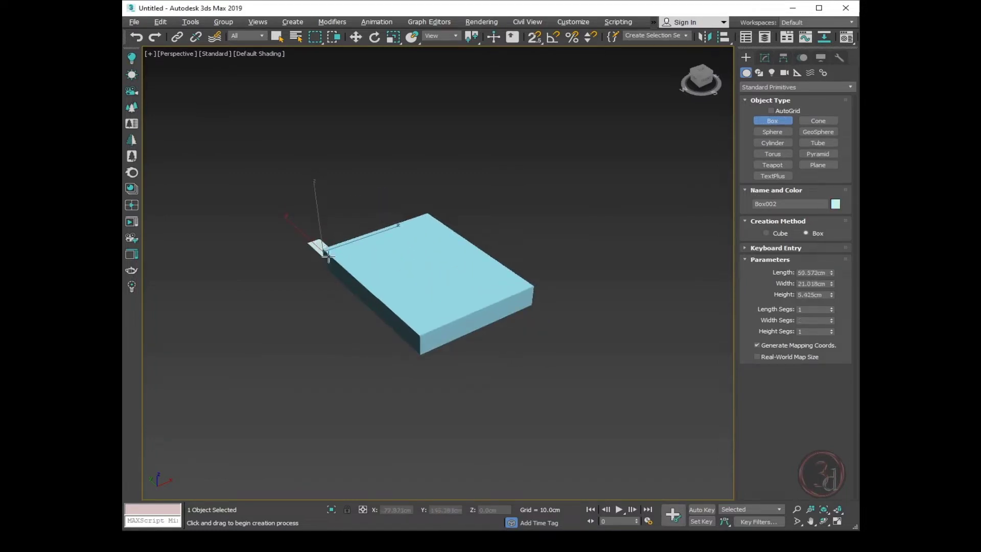
left_click(331, 226)
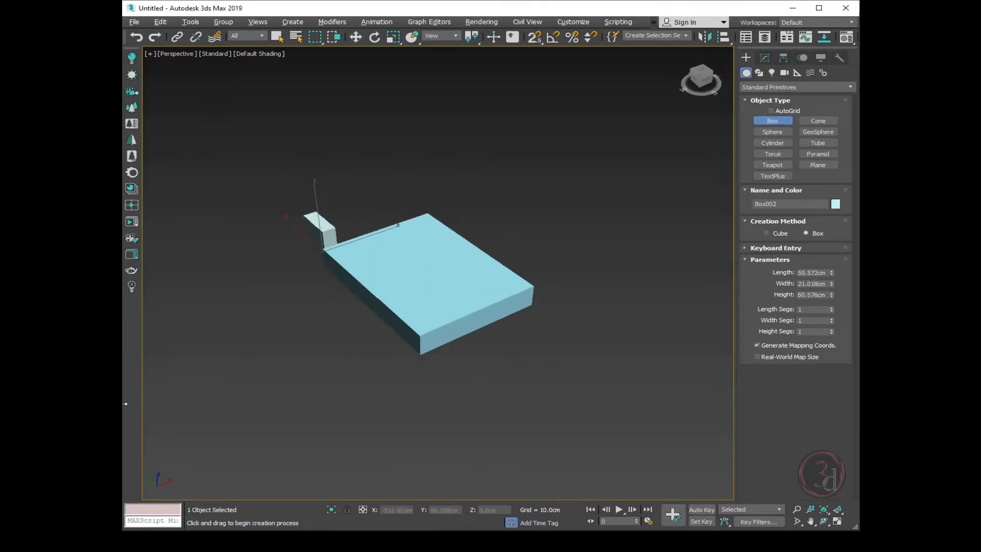
left_click(808, 295)
type("30\"")
key("Return")
Move the small box in the top view and snap its corner onto the large box's upper-left corner.
key("w")
middle_click_drag(411, 315, 307, 327, "alt")
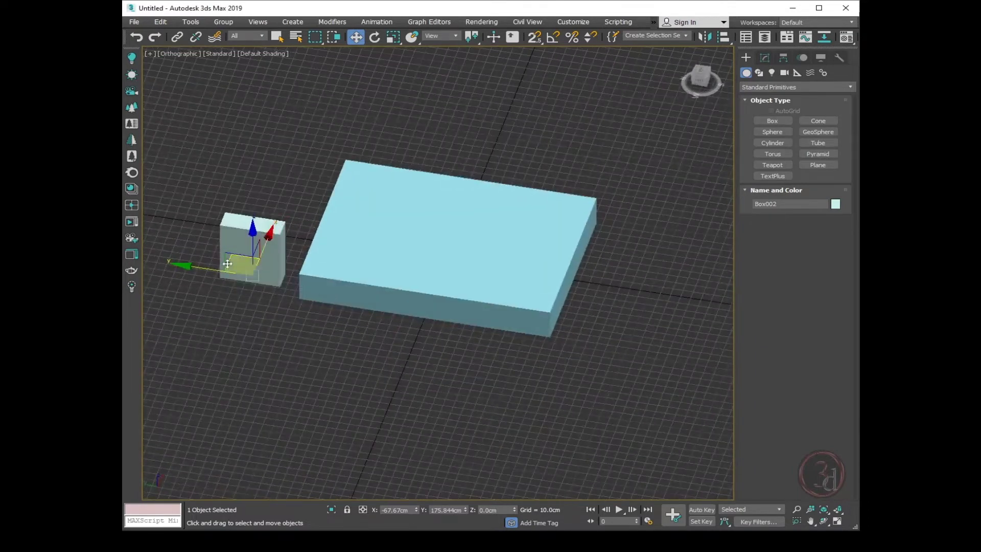
left_click_drag(208, 267, 241, 273)
key("t")
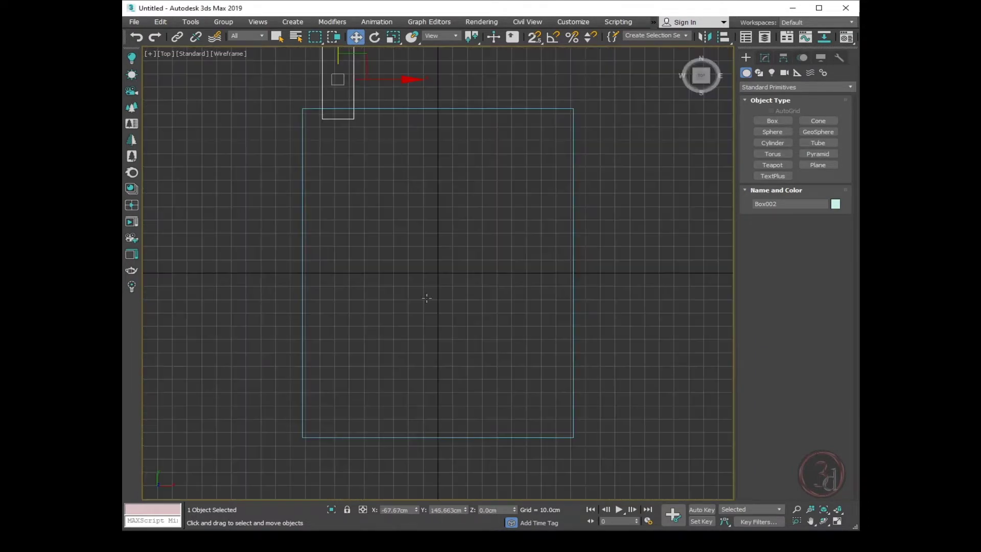
middle_click_drag(373, 192, 393, 345)
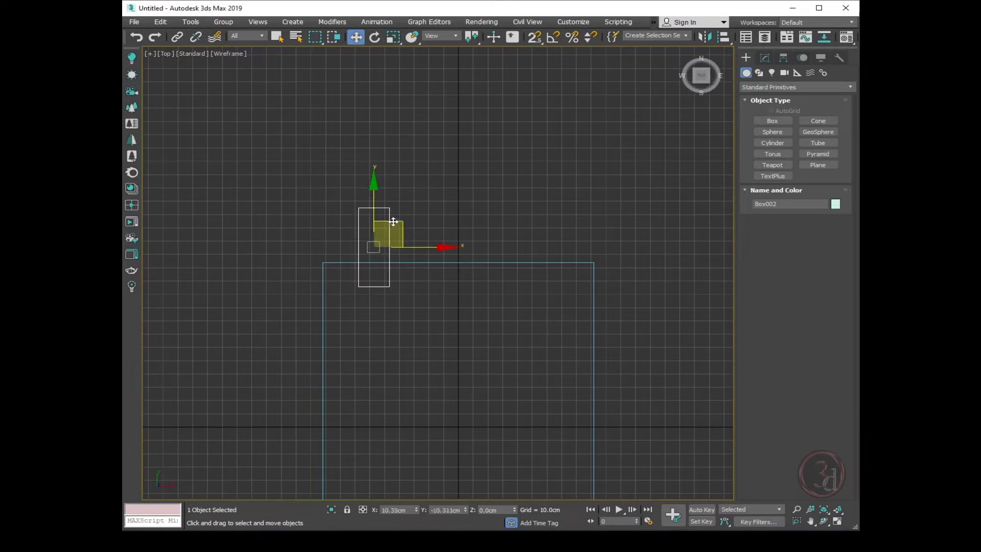
key("s")
left_click_drag(347, 190, 328, 256)
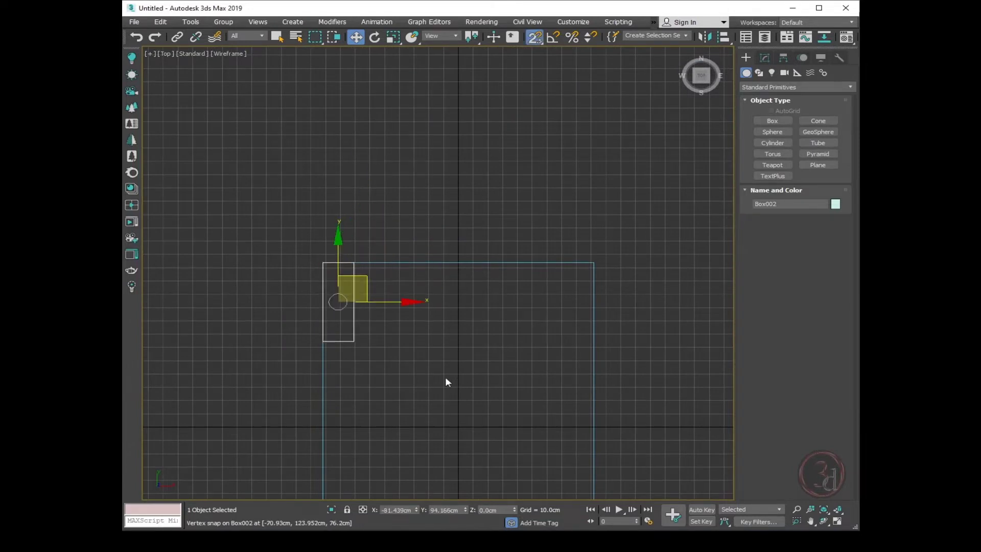
Sketch a side profile line in the left view, from the tall box's top corner down to a low point and up to the large box's far corner.
middle_click_drag(445, 376, 410, 320)
key("l")
middle_click_drag(409, 283, 368, 349)
right_click(390, 257, "ctrl")
left_click(326, 222)
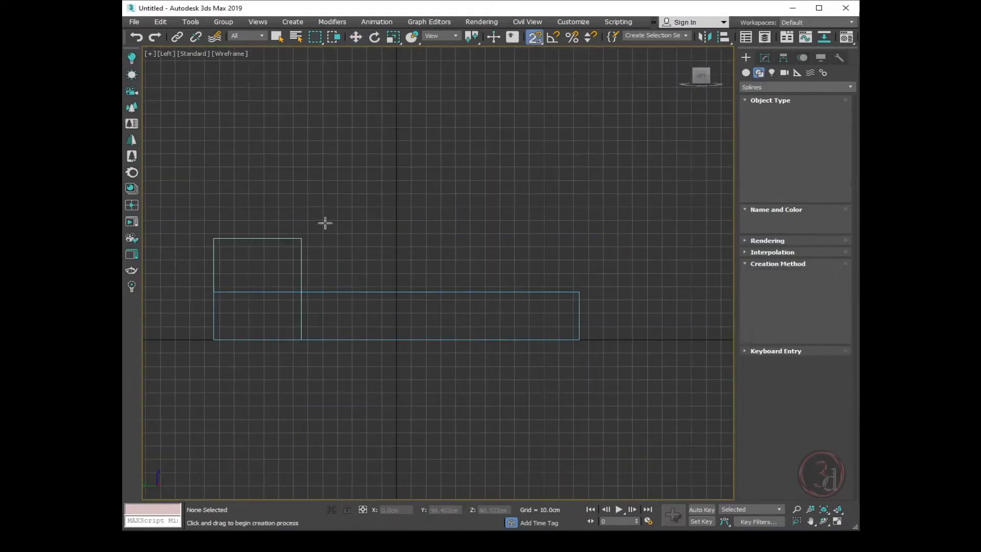
key("s")
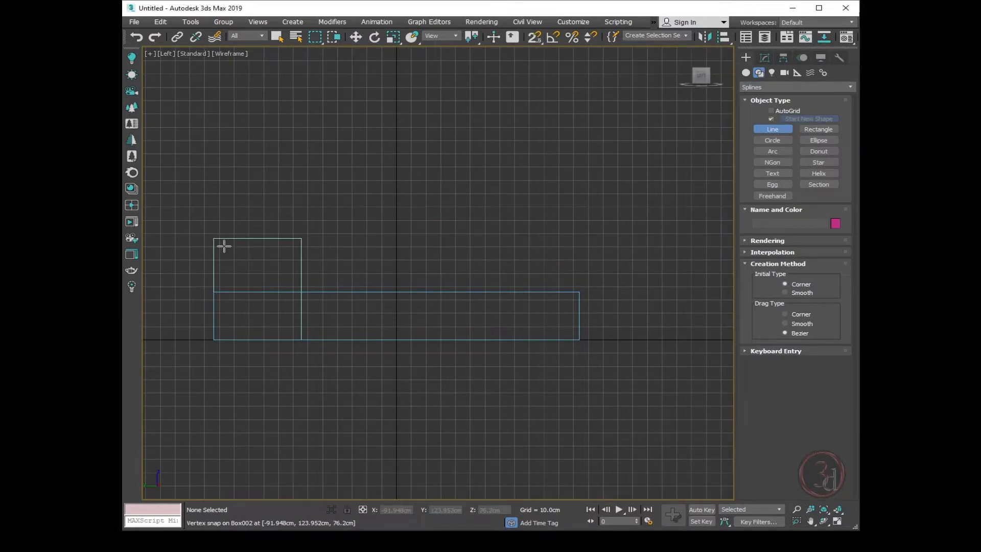
left_click(213, 240)
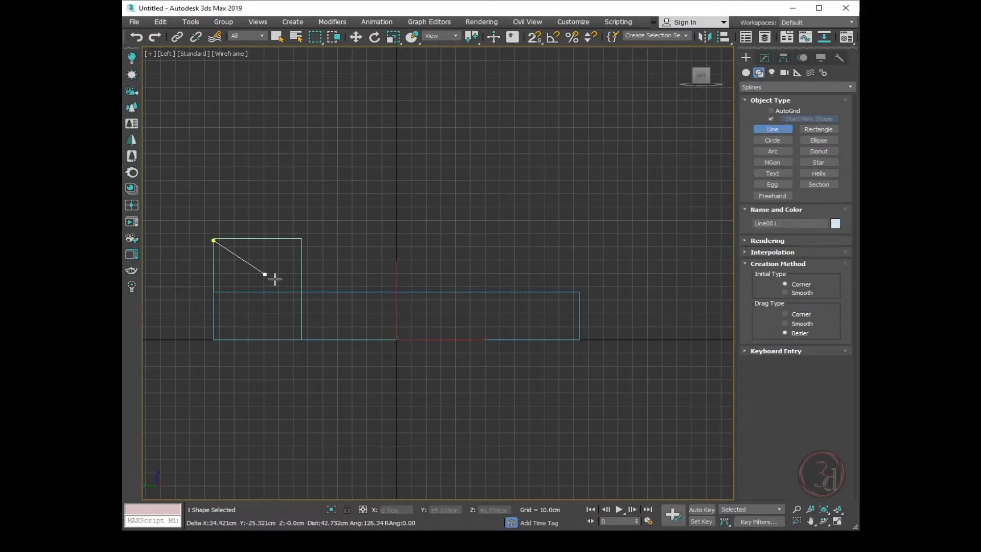
left_click(322, 307)
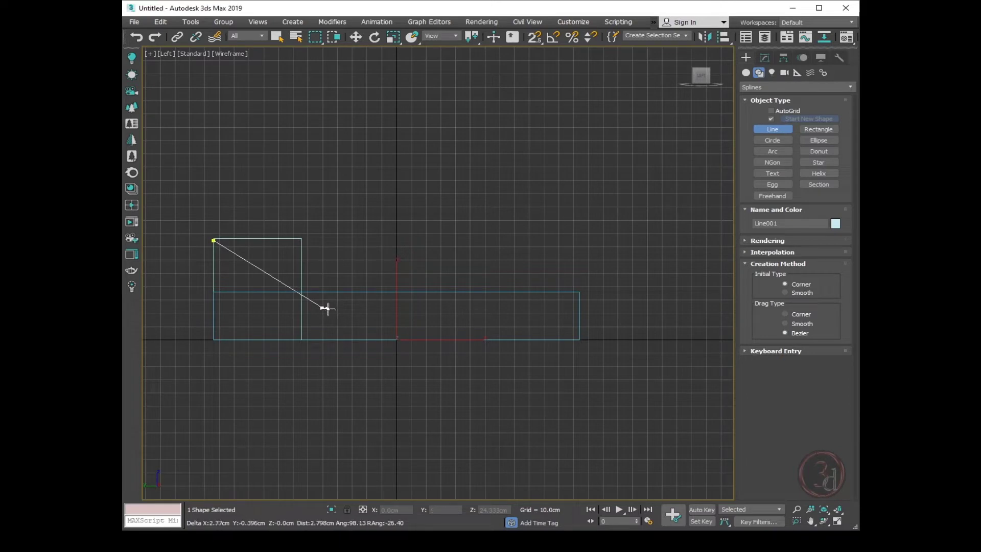
left_click(360, 315)
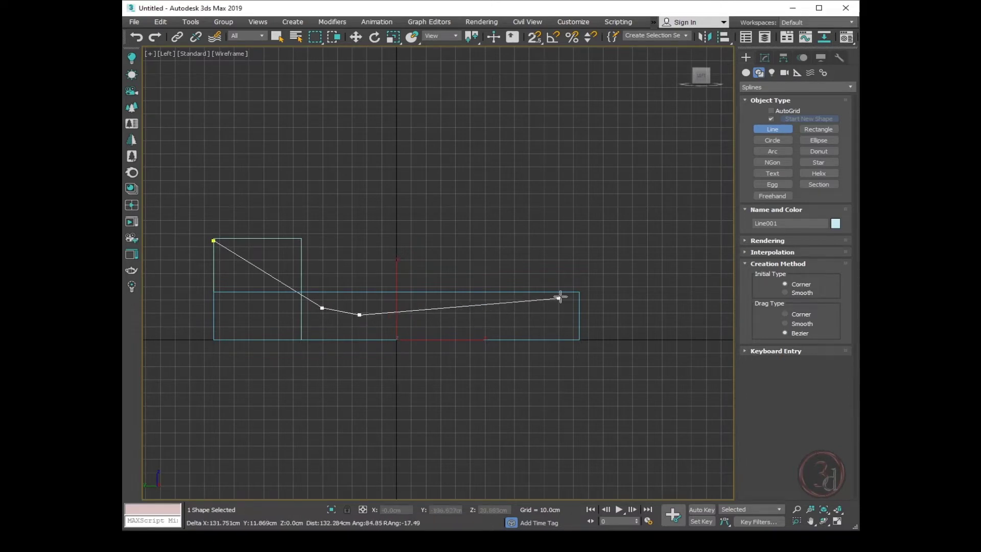
left_click(581, 293)
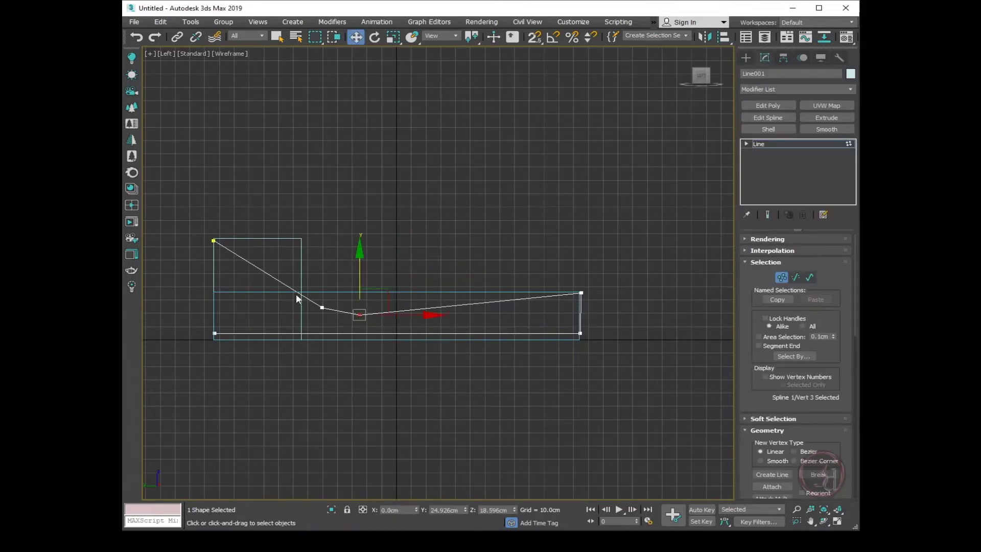
Shift the profile's two low middle vertices towards the tall box and snap the two far-end vertices to the large box's end edge.
left_click_drag(296, 299, 370, 332)
left_click_drag(336, 291, 333, 287)
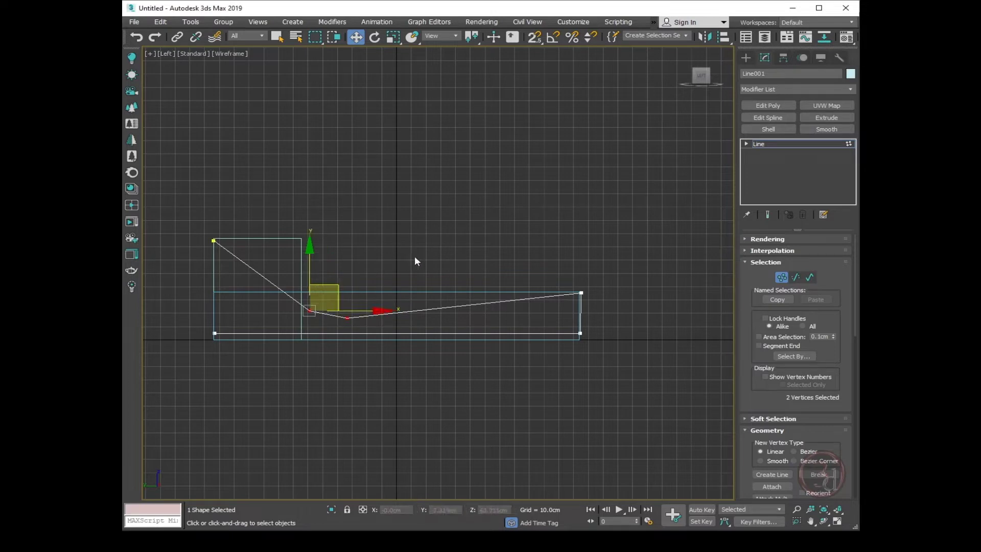
left_click_drag(562, 257, 573, 334)
key("s")
right_click(573, 333)
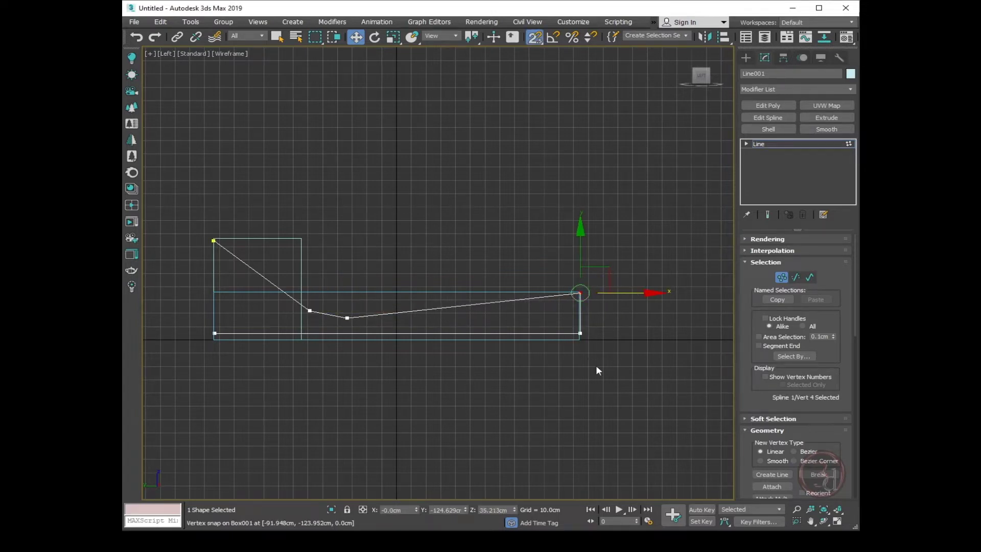
left_click_drag(626, 288, 414, 333)
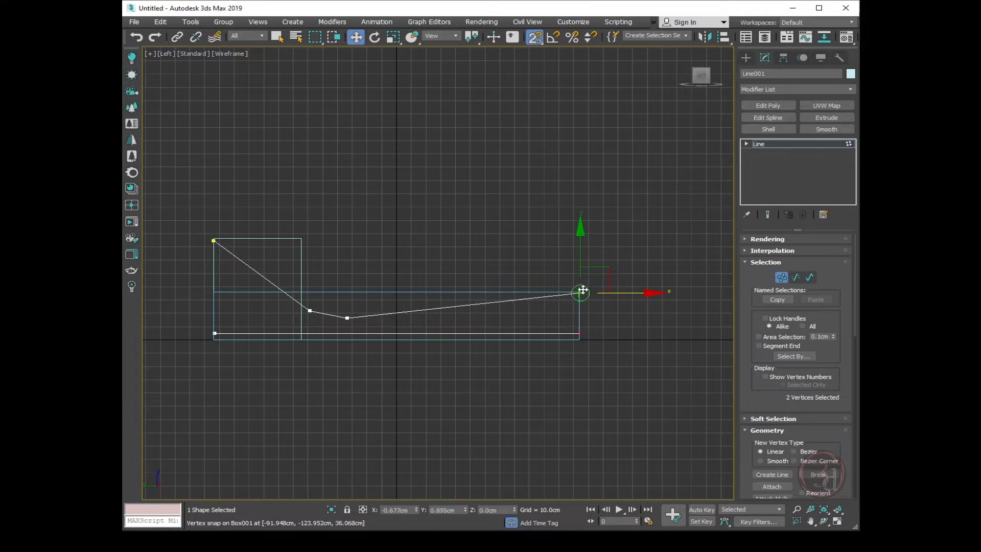
left_click(599, 352)
Fillet the two far-end vertices of the profile into a rounded end.
key("1")
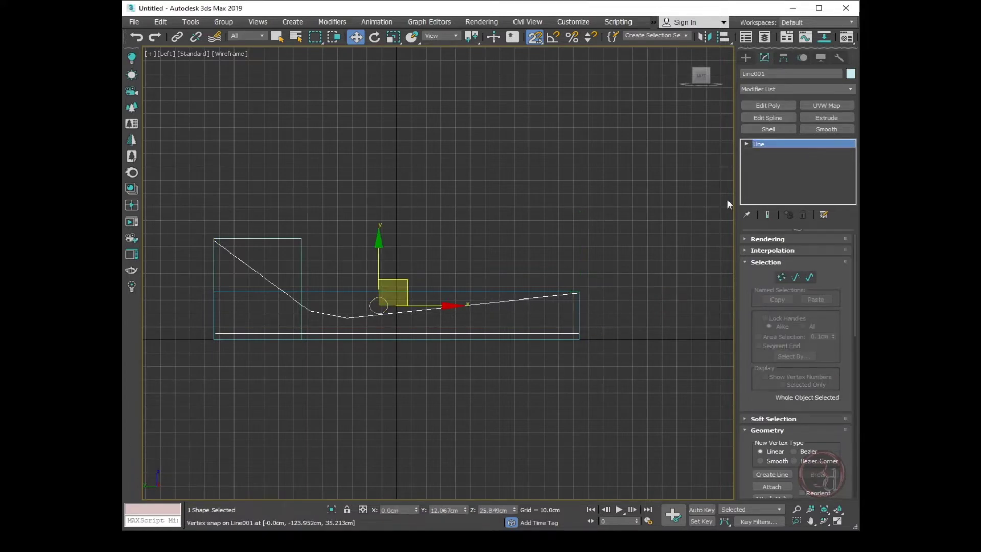
key("1")
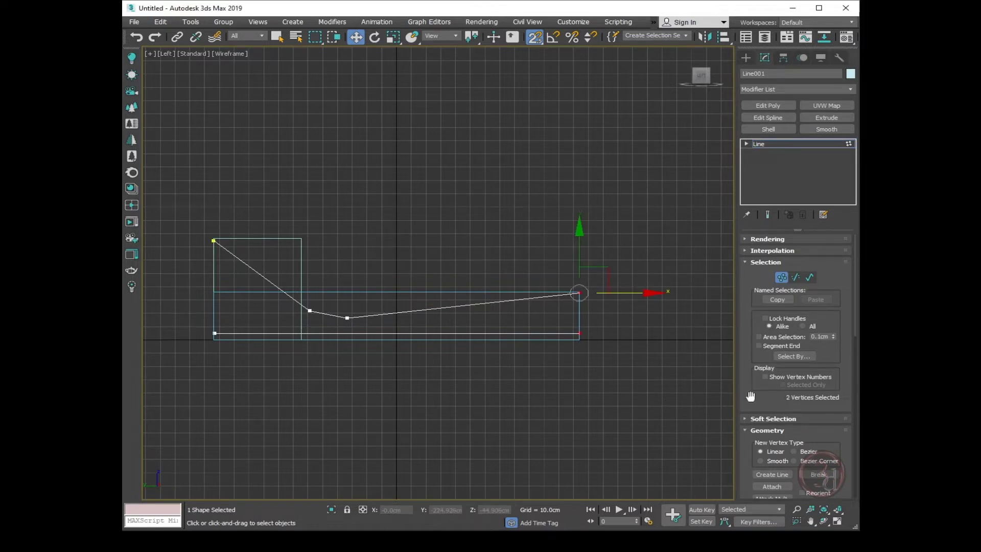
scroll(750, 396, "down", 5)
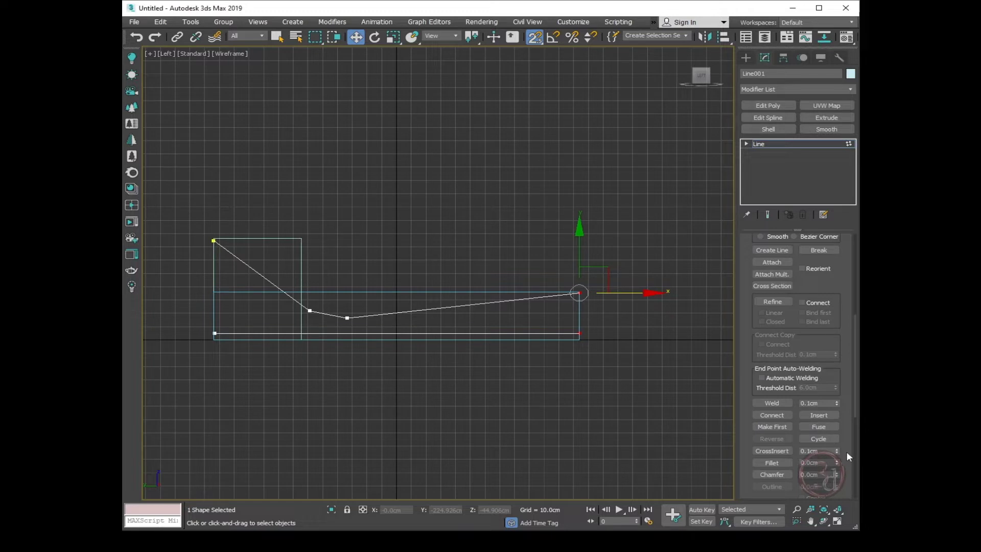
left_click_drag(836, 462, 837, 454)
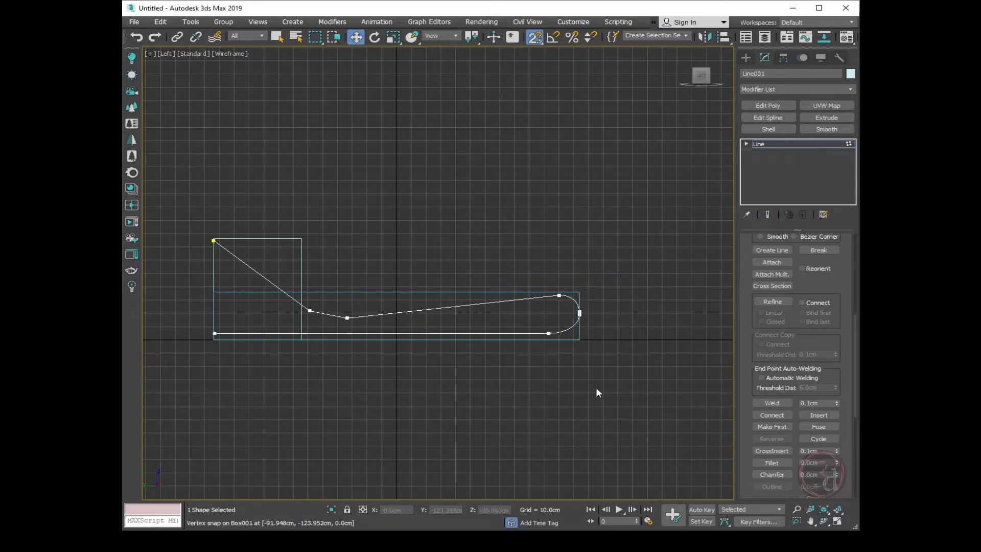
Lower the profile's bottom bend vertex slightly and delete the extra vertex on the slope beneath the tall box.
left_click_drag(363, 314, 364, 319)
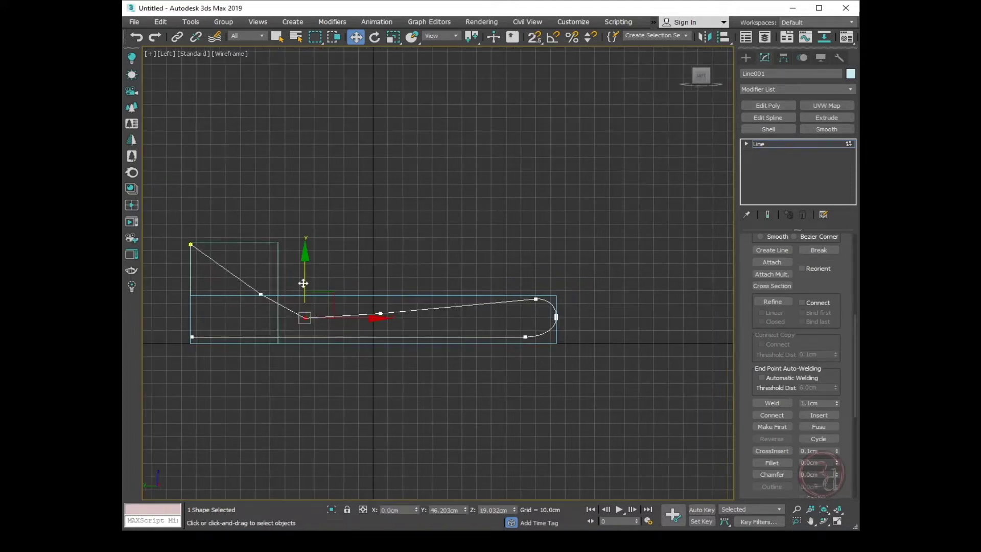
left_click(378, 268)
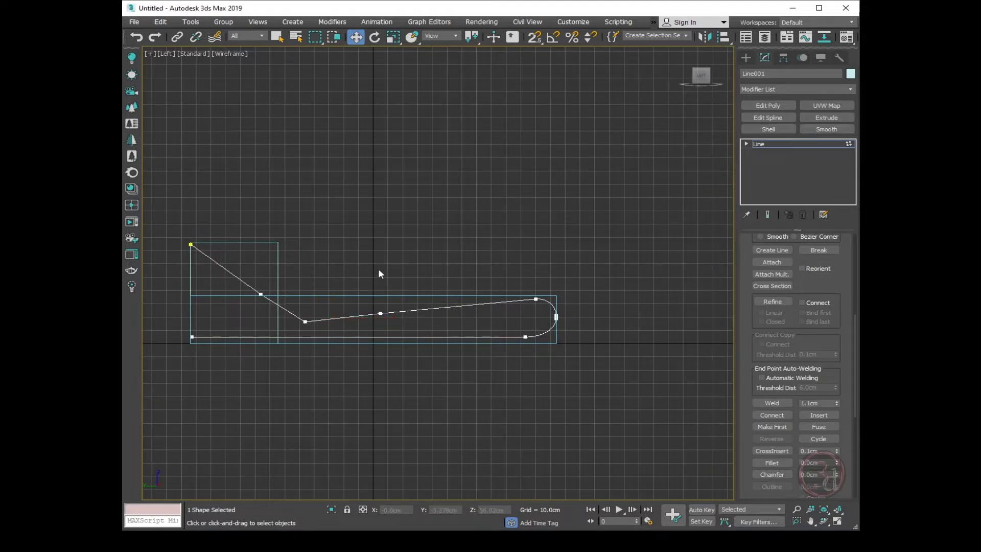
left_click(261, 294)
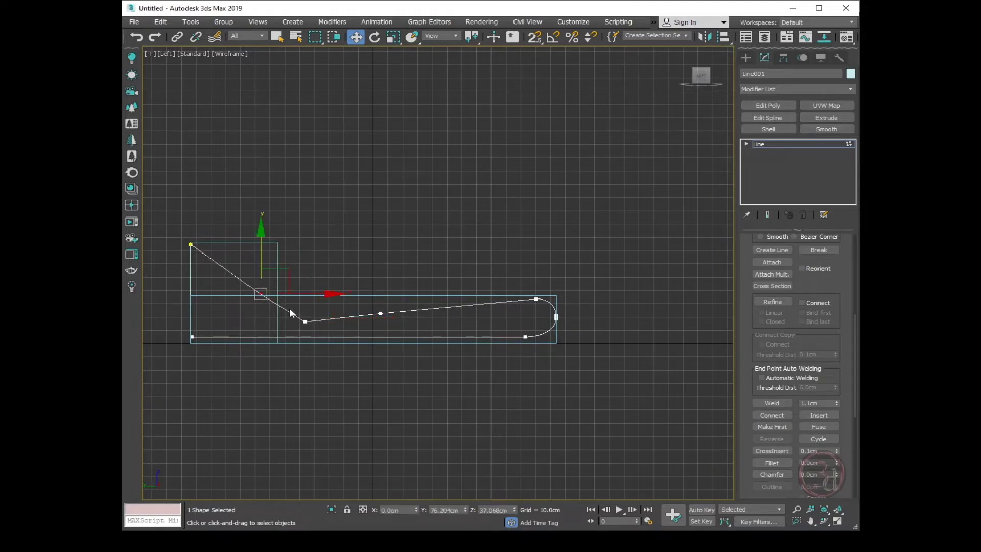
key("Delete")
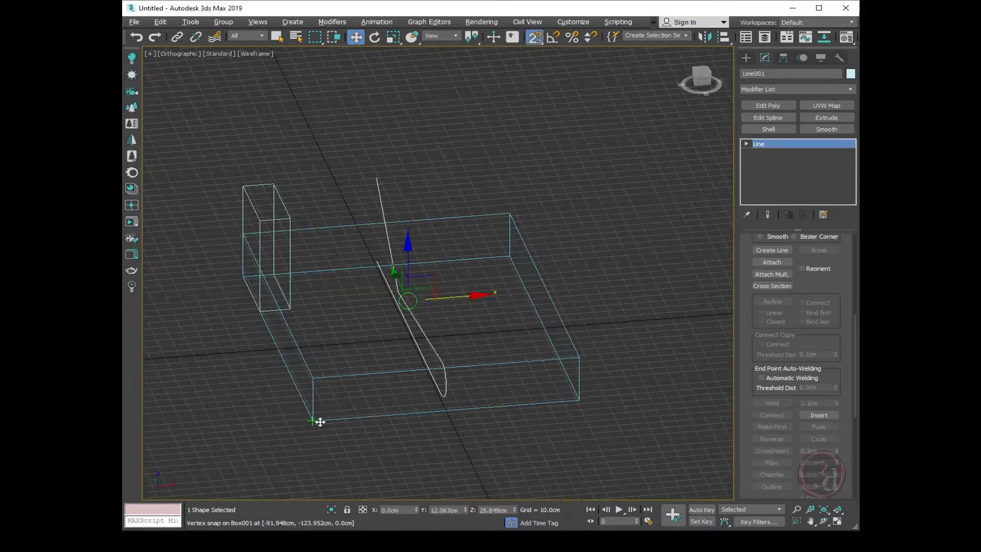
Snap the profile to the large box's long side edge in the top view and extrude it by -6 cm.
key("t")
left_click_drag(490, 338, 300, 192)
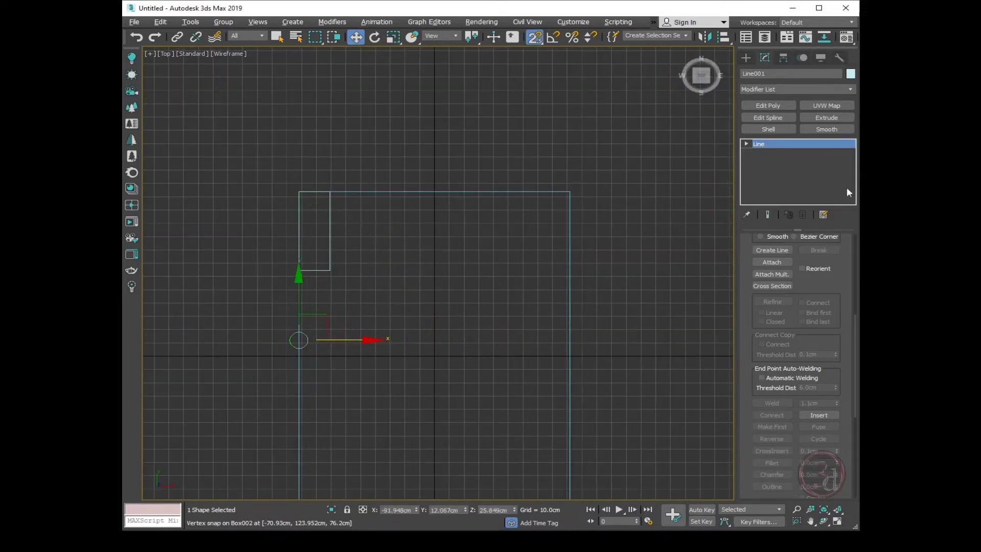
left_click(831, 118)
left_click(818, 252)
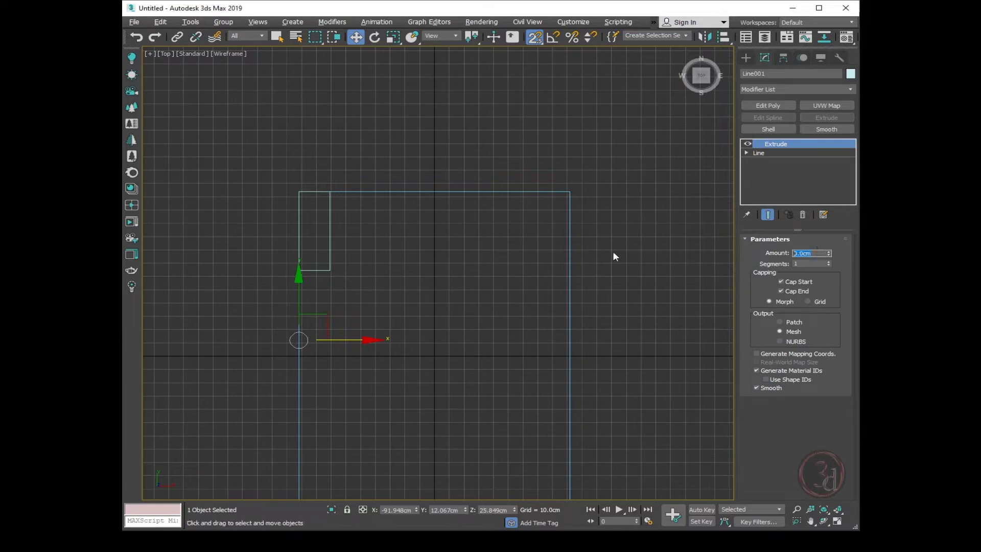
type("6")
key("Return")
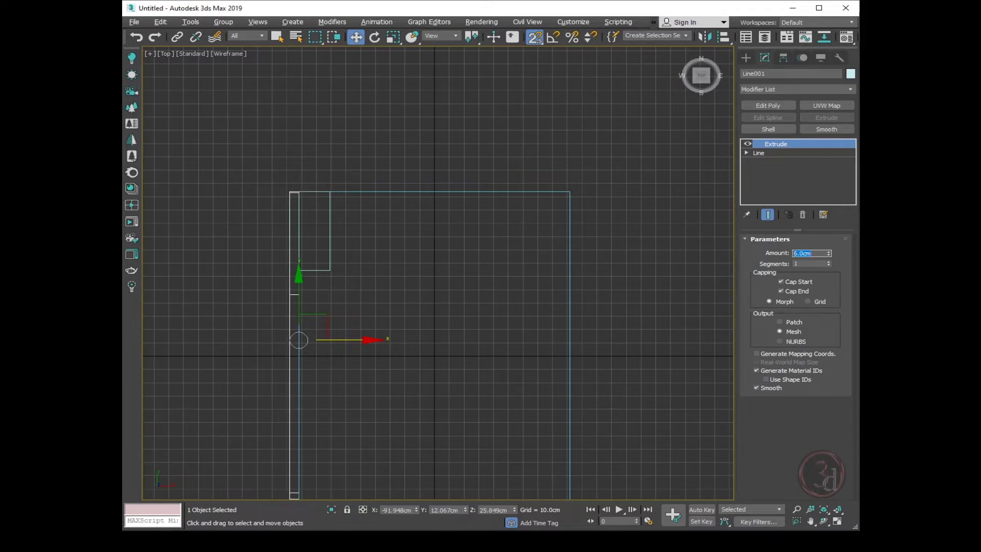
type("-6")
key("Return")
Select the two reference boxes in the shaded perspective view and make them see-through.
middle_click_drag(365, 283, 399, 361, "alt")
key("f")
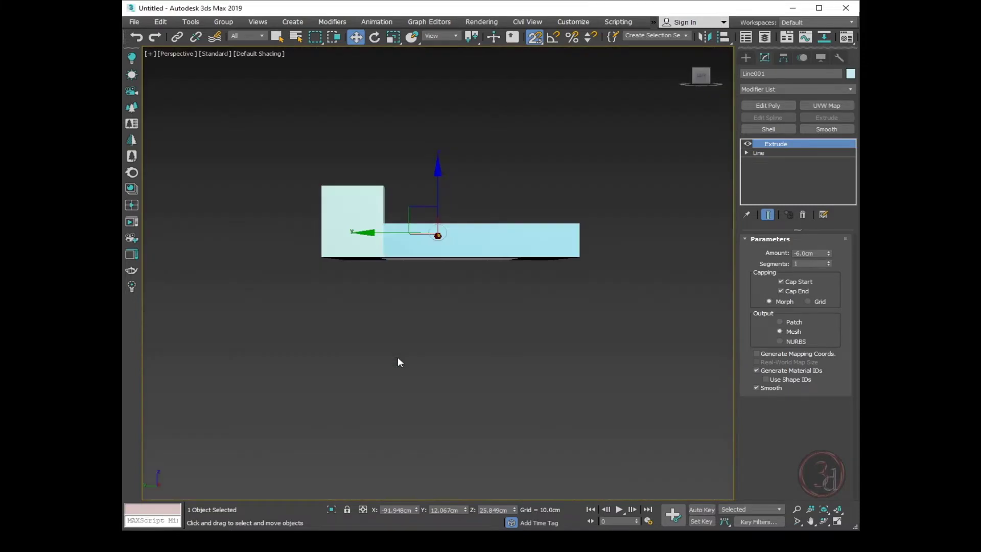
key("p")
middle_click_drag(457, 310, 467, 274, "alt")
key("F3")
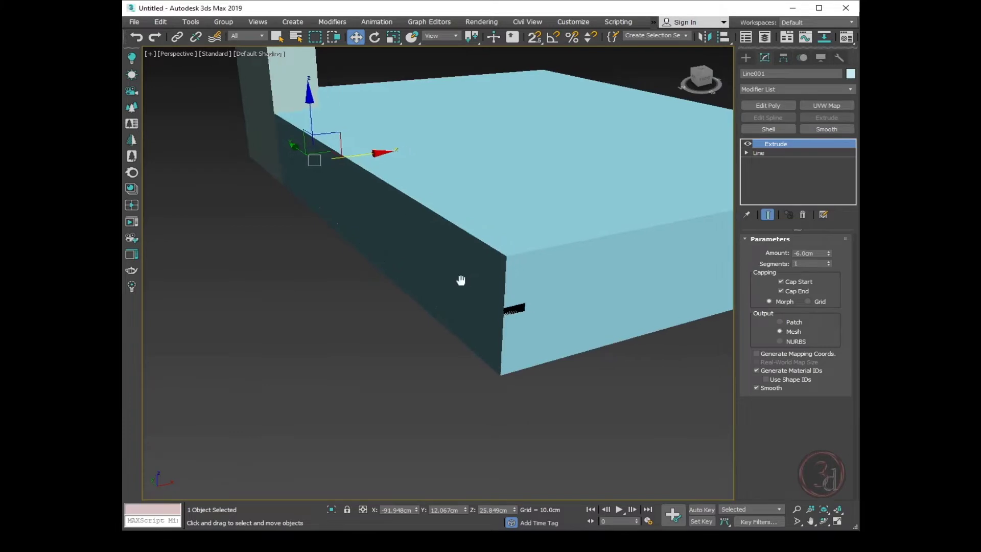
scroll(462, 280, "down", 3)
left_click(480, 224)
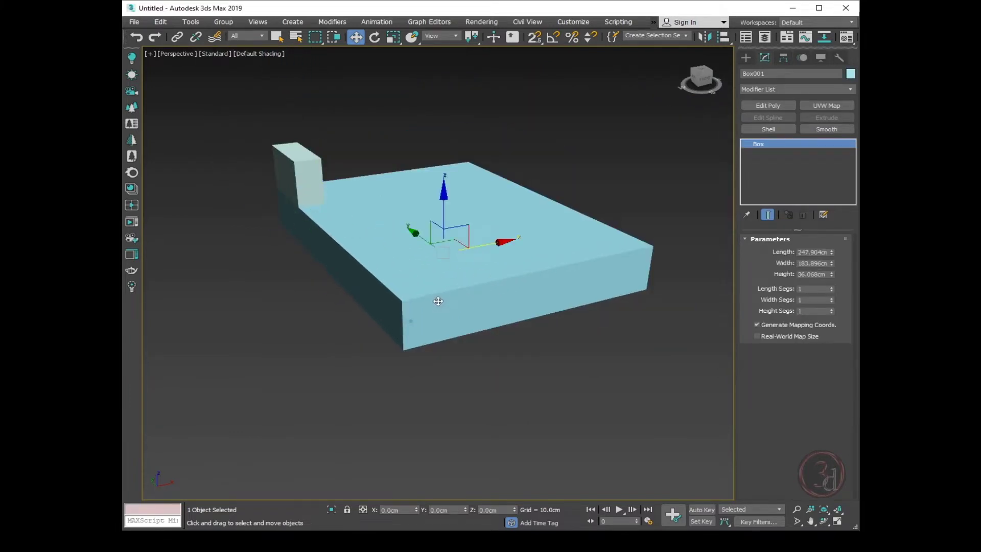
left_click(328, 193)
scroll(375, 274, "up", 2)
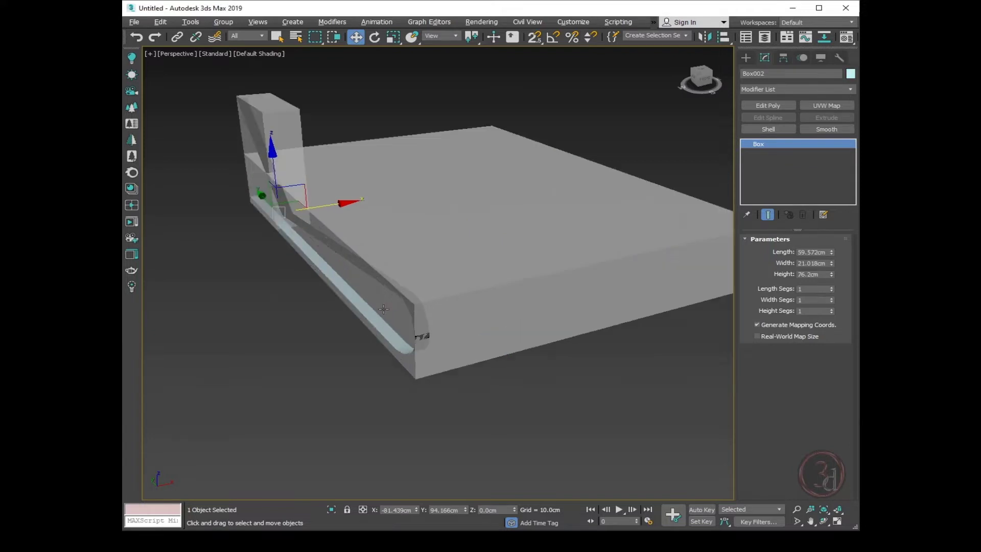
Apply a Shell modifier to the extruded side profile in wireframe and show it in the left view.
key("F3")
left_click(412, 299)
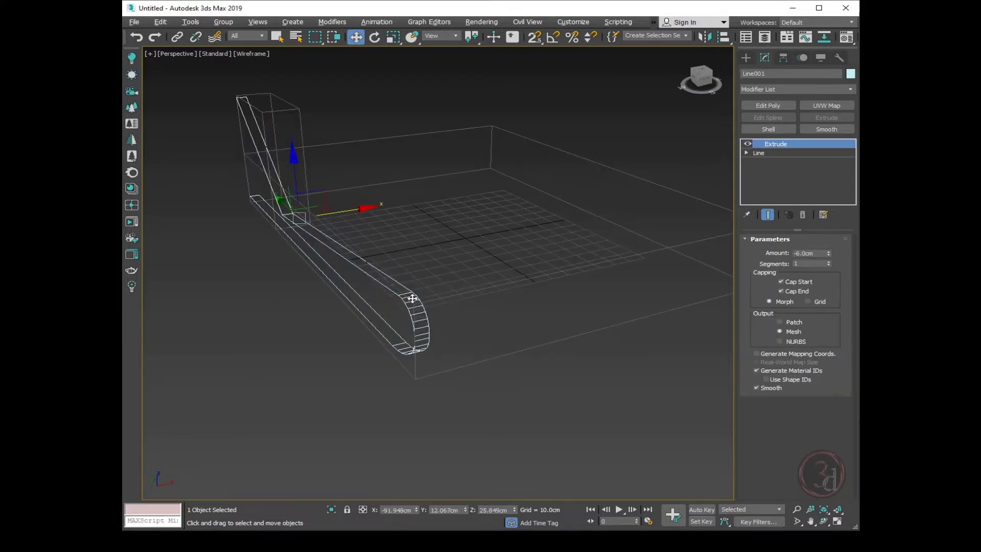
left_click(775, 128)
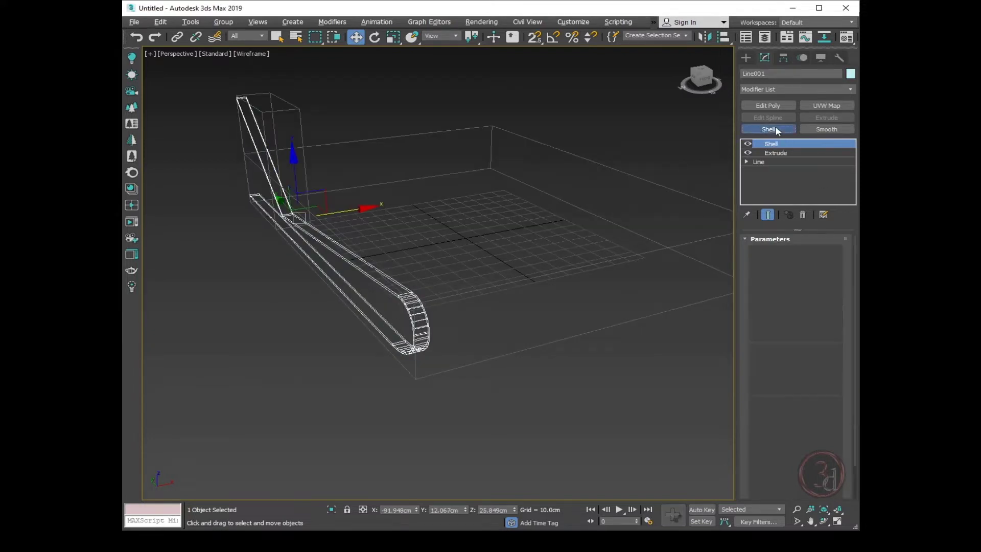
key("l")
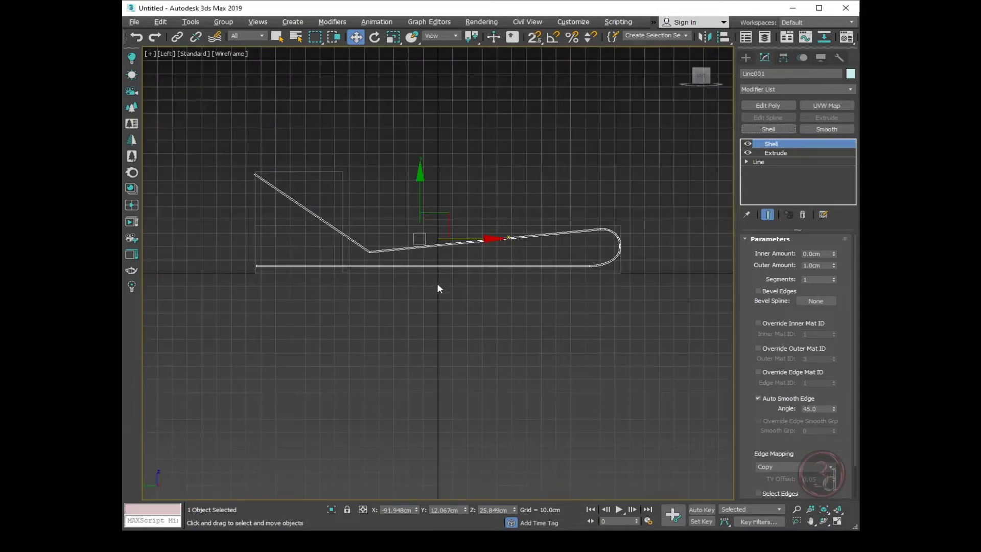
Hide the grid and set the Shell's outer amount to about 5.55 cm to thicken the profile.
scroll(667, 251, "up", 8)
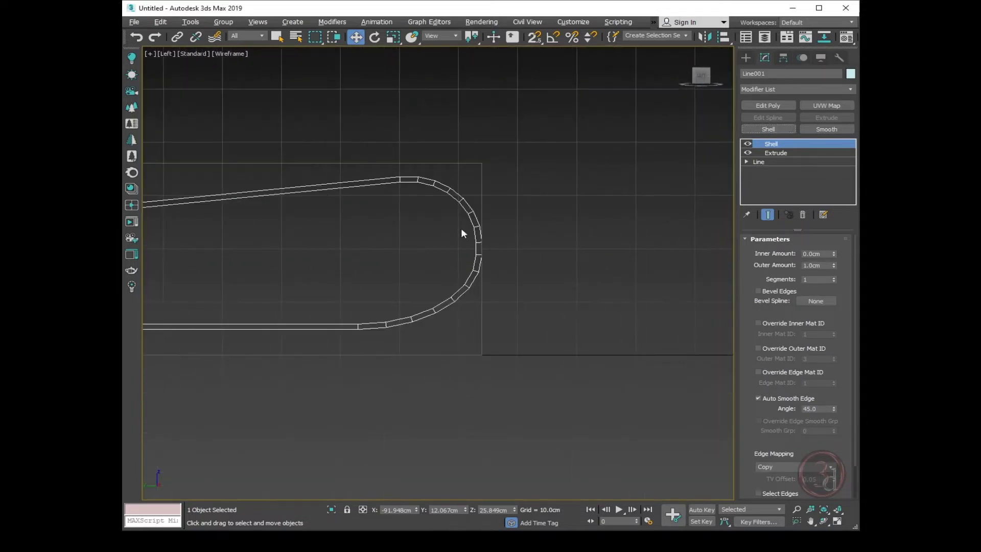
key("g")
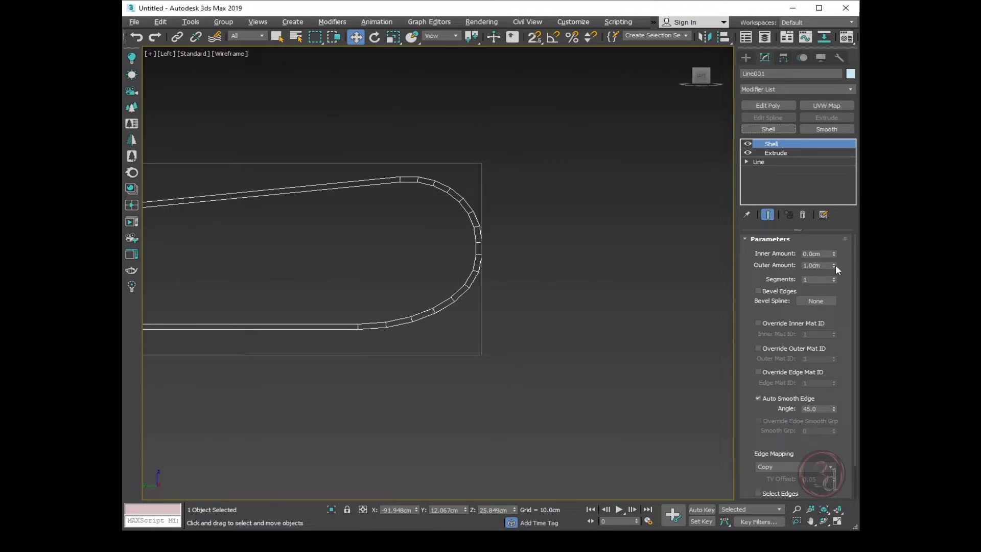
left_click_drag(834, 265, 834, 248)
scroll(395, 215, "down", 3)
scroll(291, 207, "up", 6)
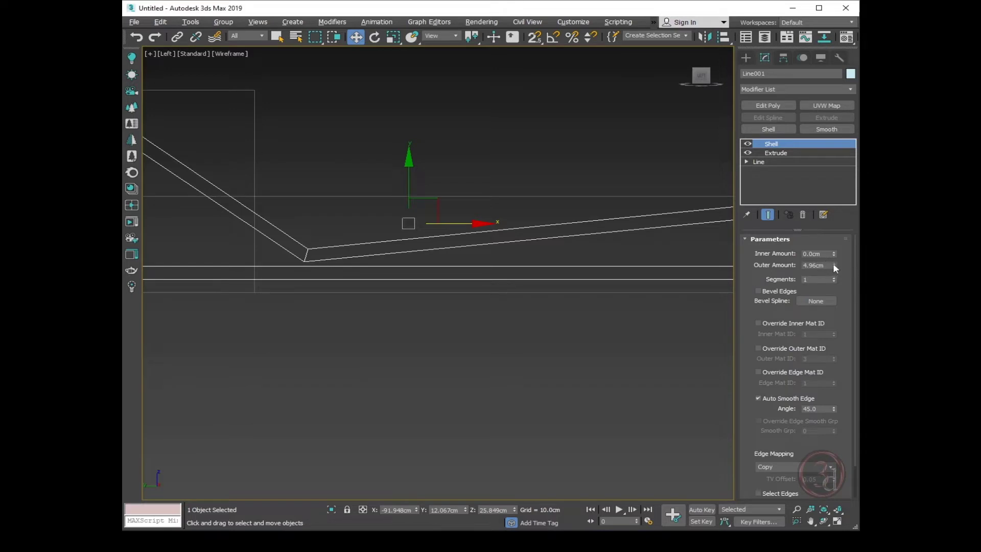
mouse_move(833, 262)
left_mouse_down()
mouse_move(824, 272)
mouse_move(832, 254)
left_mouse_up()
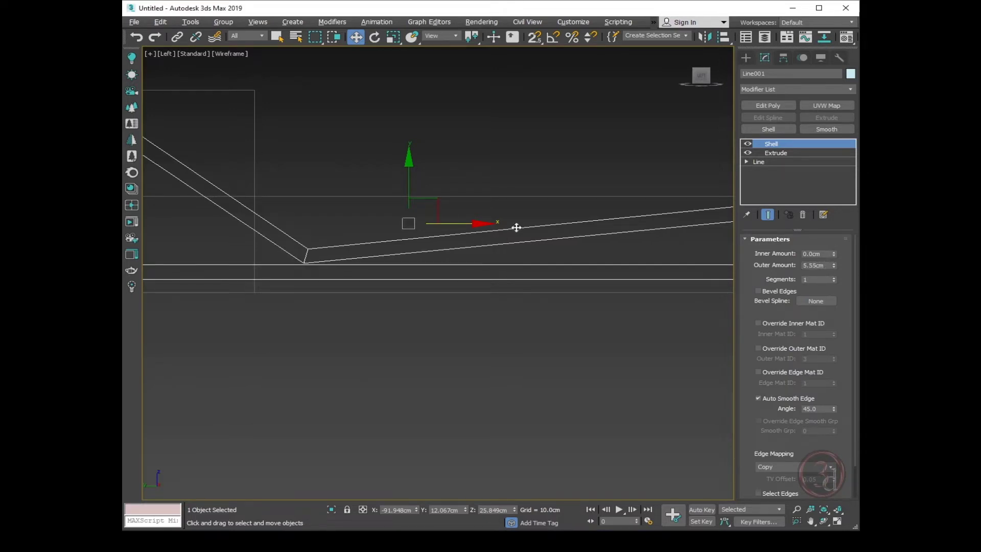
scroll(324, 259, "down", 3)
scroll(302, 231, "up", 1)
middle_click_drag(418, 290, 471, 335, "alt")
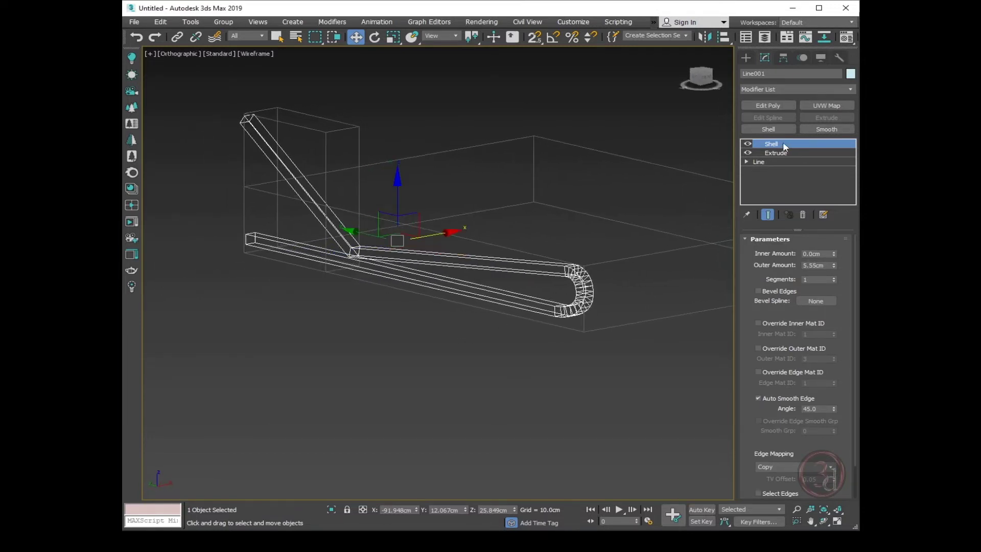
Add an Edit Poly modifier and a NURMS MeshSmooth modifier above the profile's Shell.
left_click(779, 106)
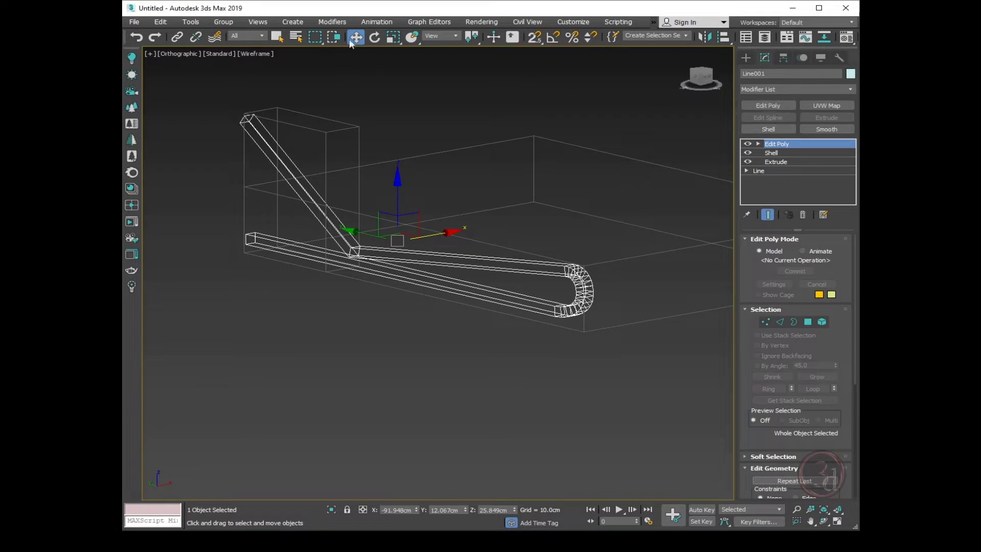
left_click(333, 21)
mouse_move(366, 166)
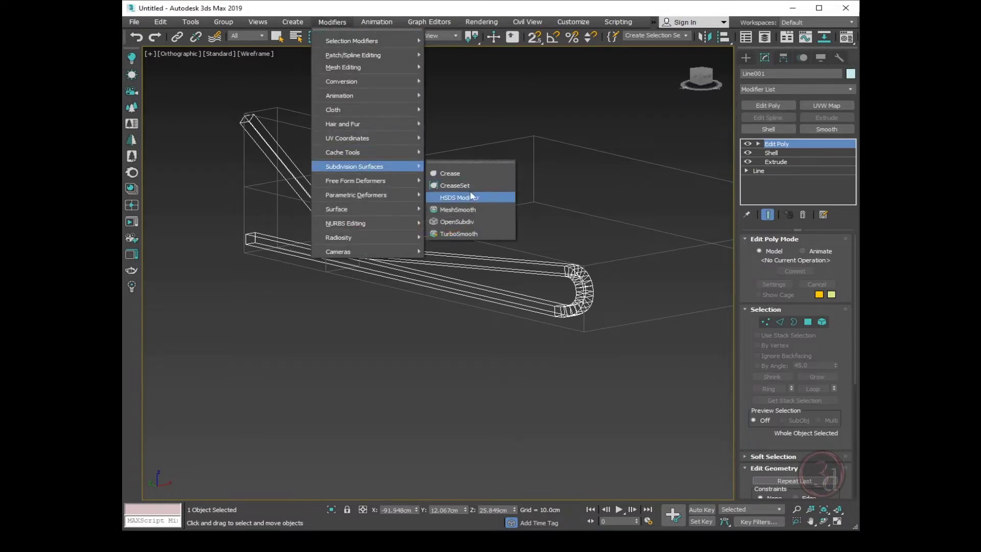
left_click(463, 209)
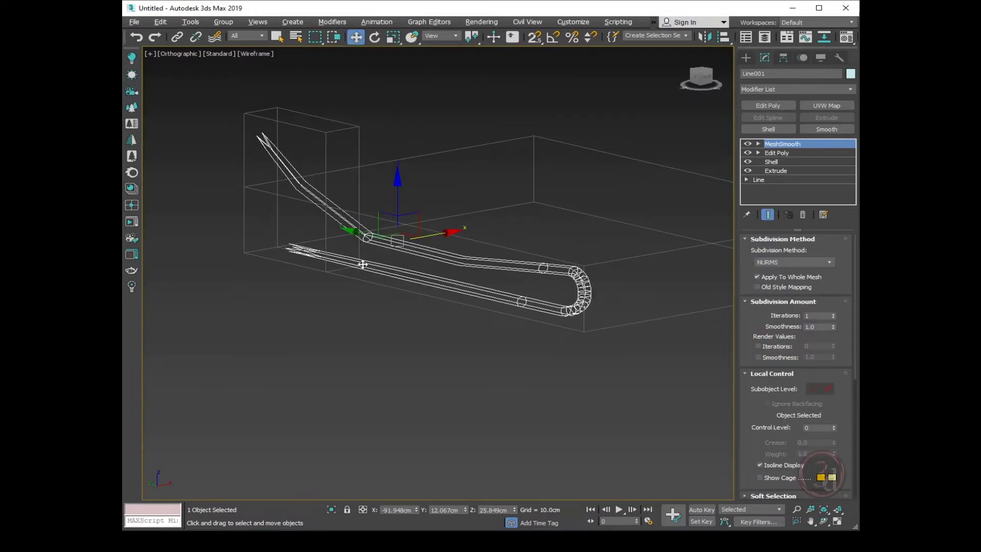
middle_click_drag(363, 265, 405, 263, "alt")
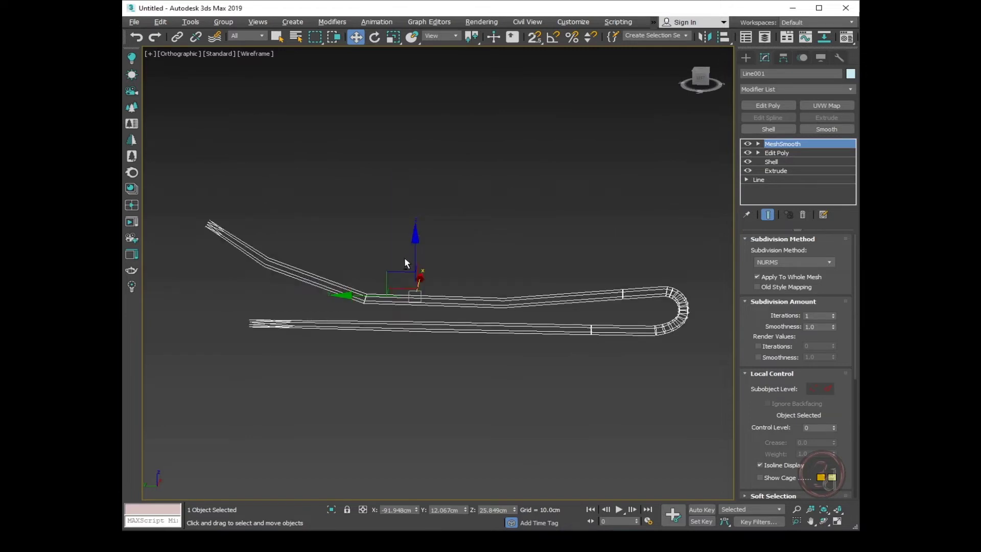
Isolate the smoothed profile and display it shaded.
key("alt+q")
key("F3")
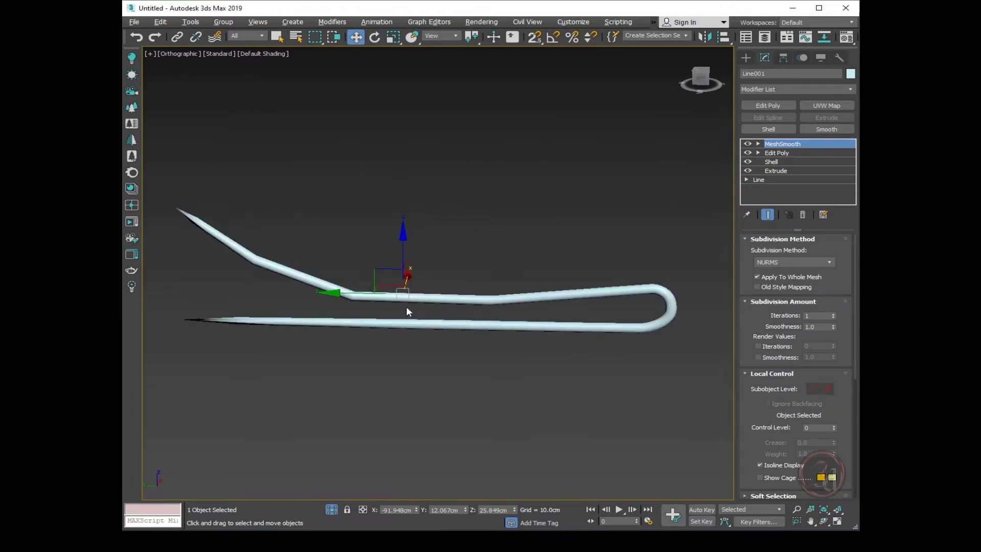
middle_click_drag(407, 308, 405, 317, "alt")
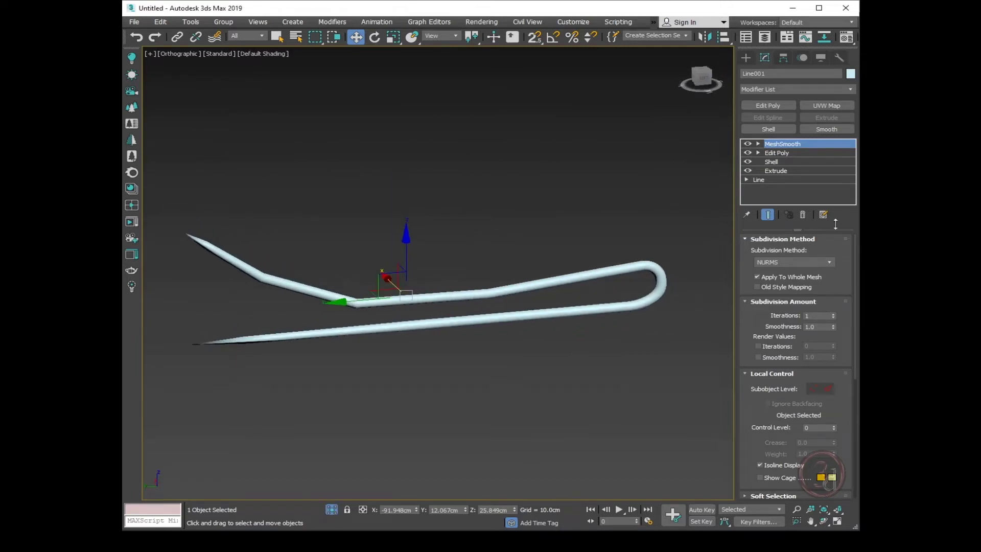
With the smoothing preview off in Edit Poly, connect the sloped arm's lengthwise edges with 1 segment and slide -94, near its free end.
left_click(783, 152)
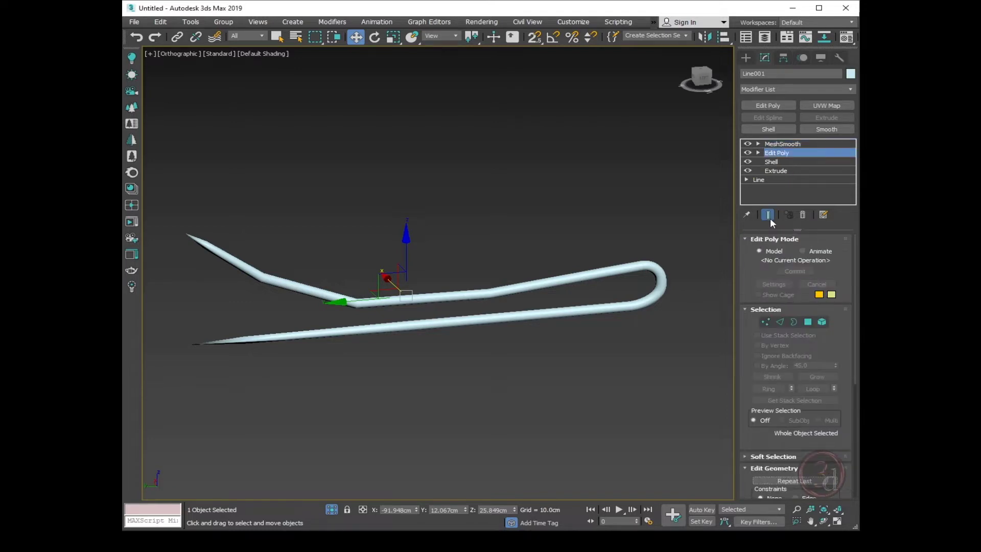
left_click(768, 216)
left_click(780, 321)
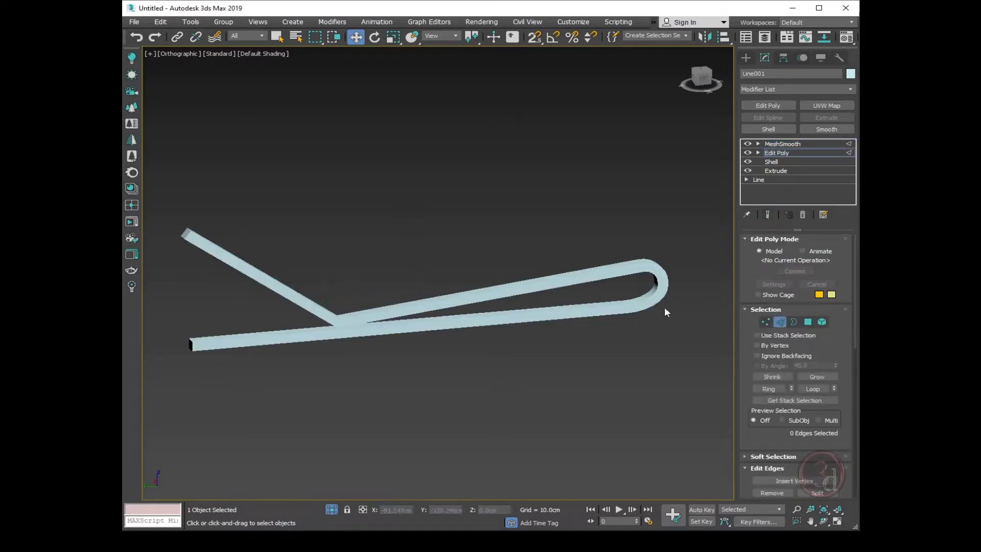
middle_click_drag(261, 274, 243, 247, "alt")
left_click(243, 231)
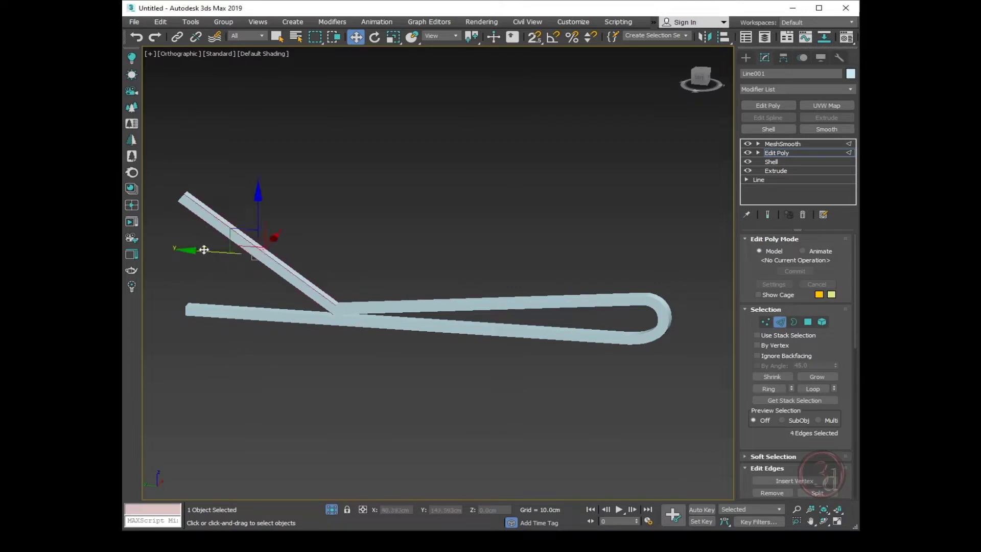
scroll(240, 215, "up", 2)
right_click(236, 209)
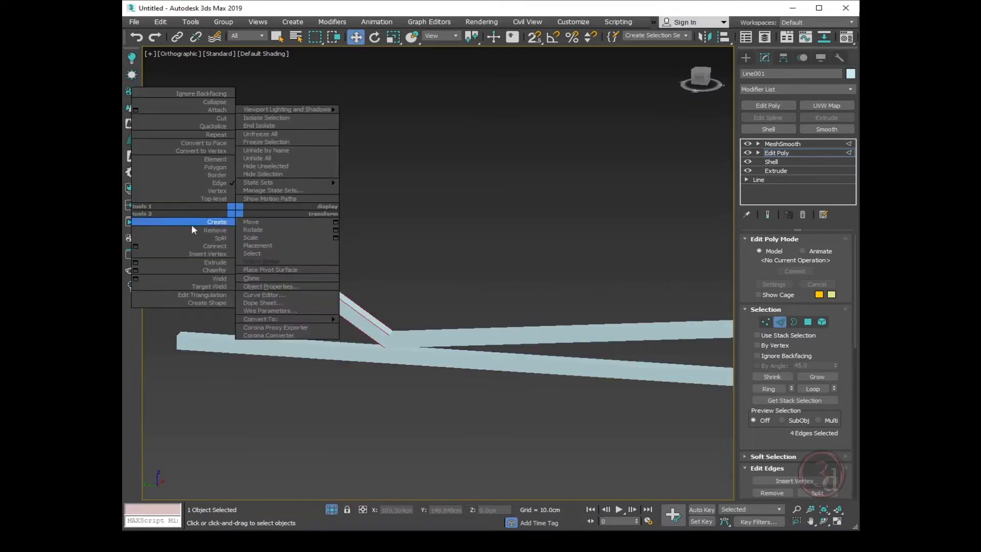
left_click(136, 247)
left_click_drag(446, 308, 470, 510)
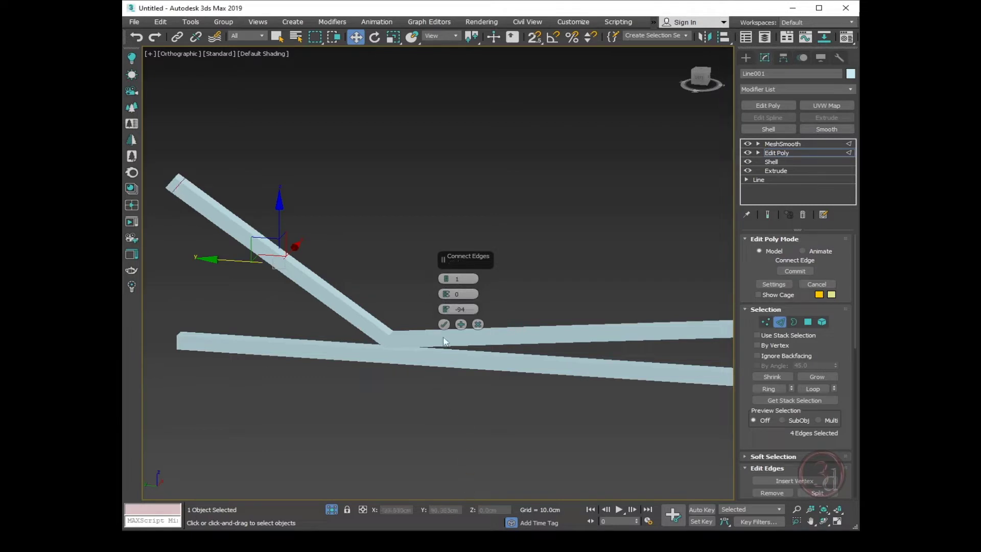
left_click(444, 324)
Connect the lower bar's lengthwise edges with 1 segment and slide 98 near its free end, and check the smoothed result.
middle_click_drag(289, 328, 319, 316)
key("ctrl+z")
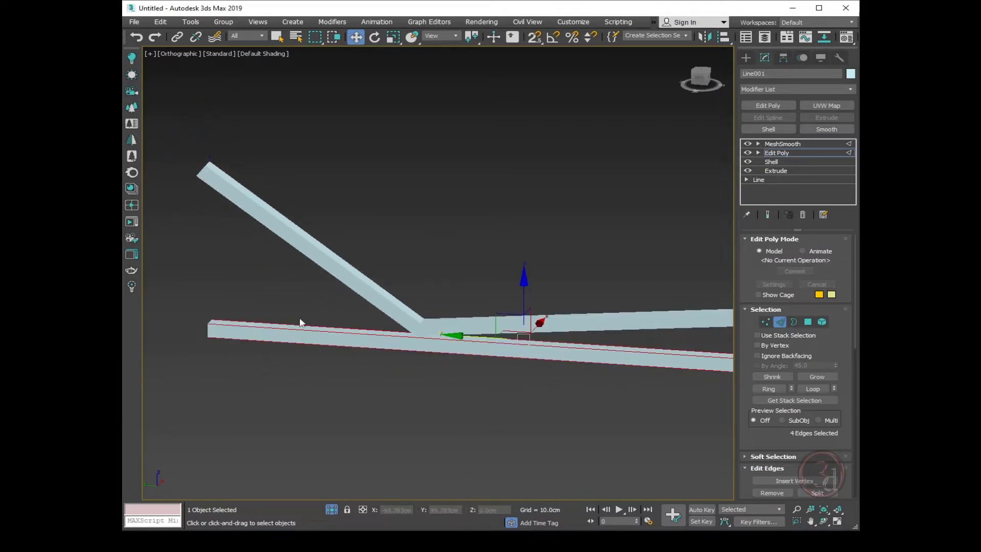
right_click(295, 298)
left_click(196, 333)
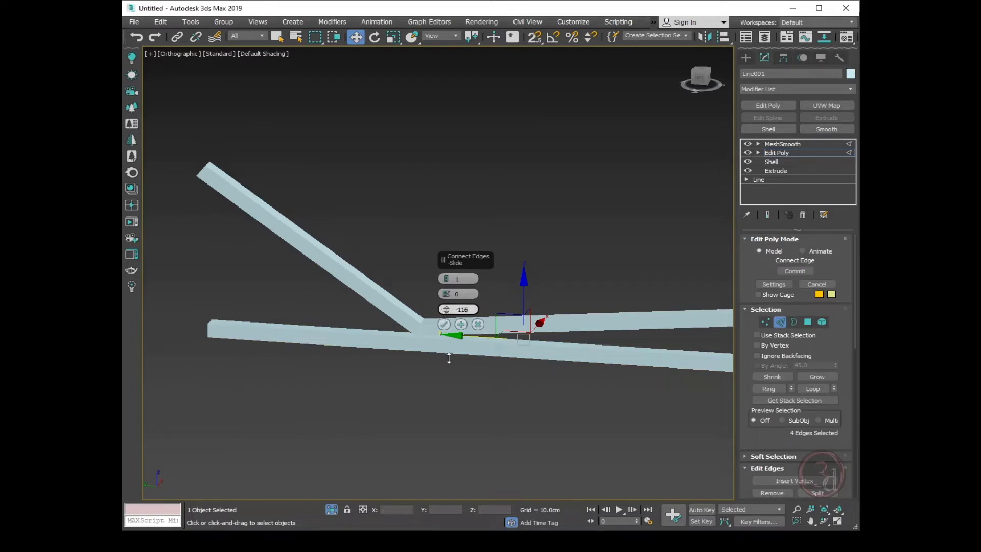
left_click_drag(446, 313, 445, 96)
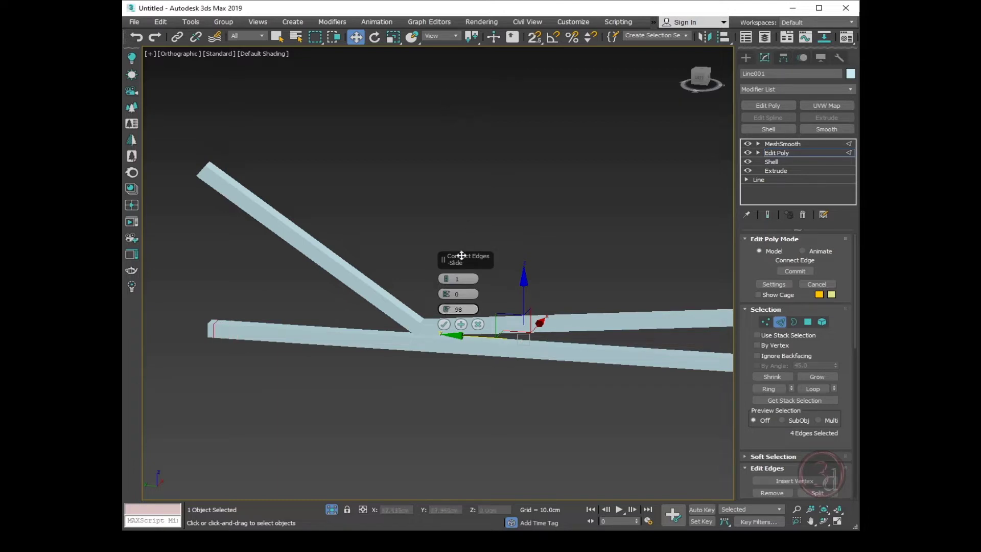
left_click(443, 324)
left_click(768, 214)
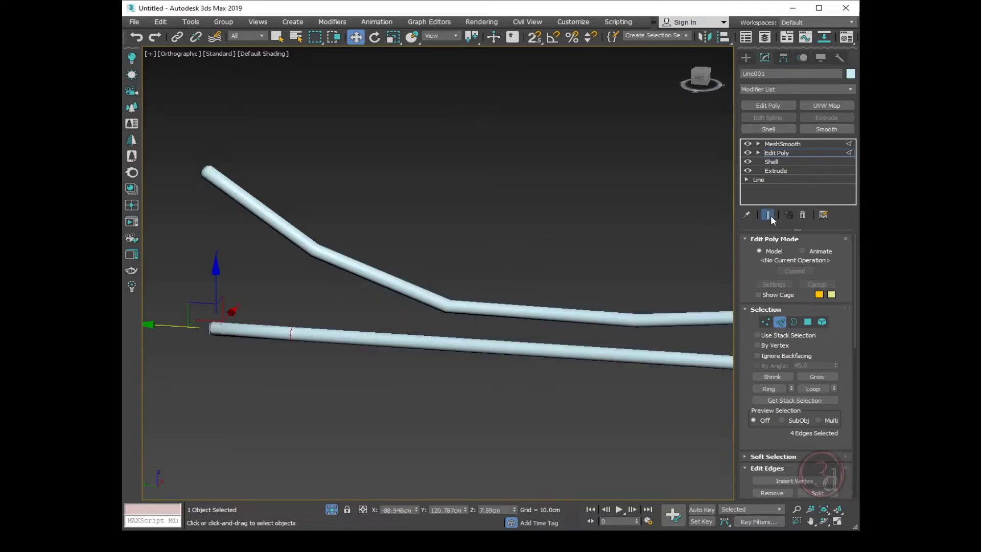
left_click(767, 215)
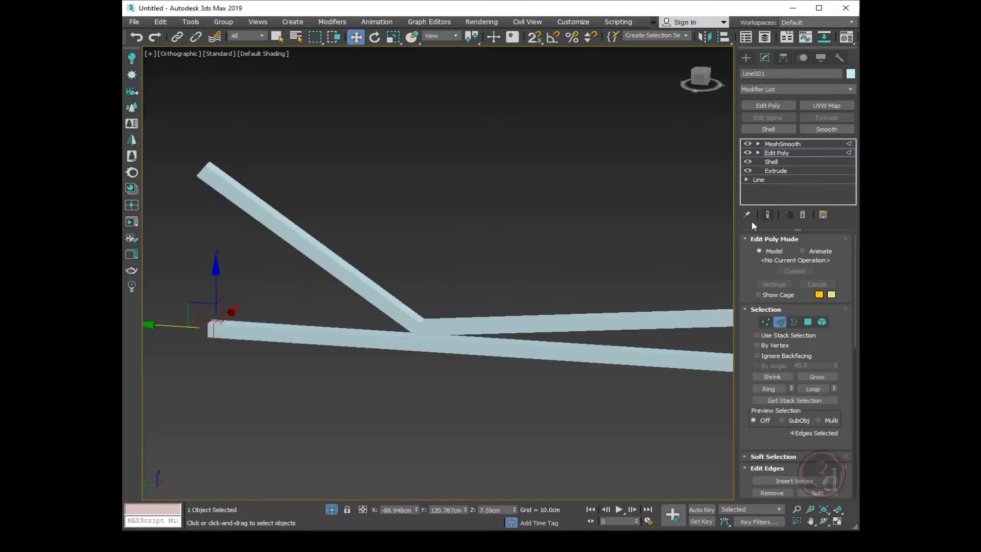
Show edged faces and select only the four edges around the bend between the sloped arm and the upper bar.
key("F4")
middle_click_drag(482, 323, 332, 320, "alt")
scroll(377, 322, "up", 2)
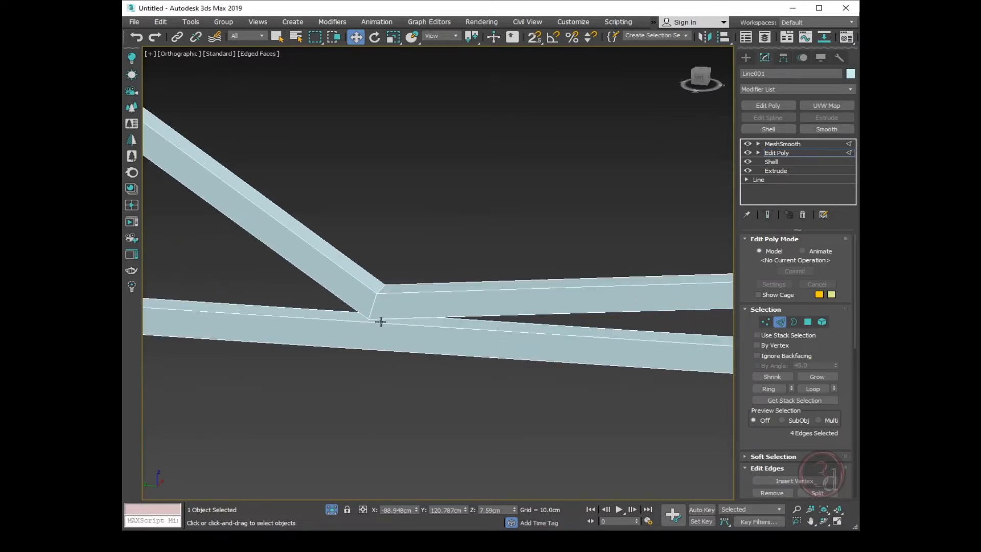
left_click(424, 234)
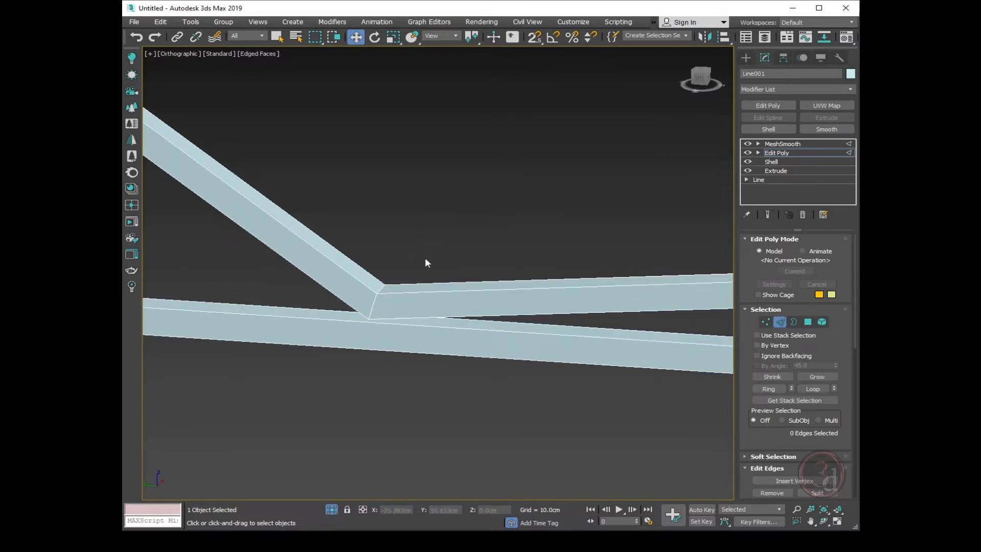
left_click_drag(337, 357, 325, 366)
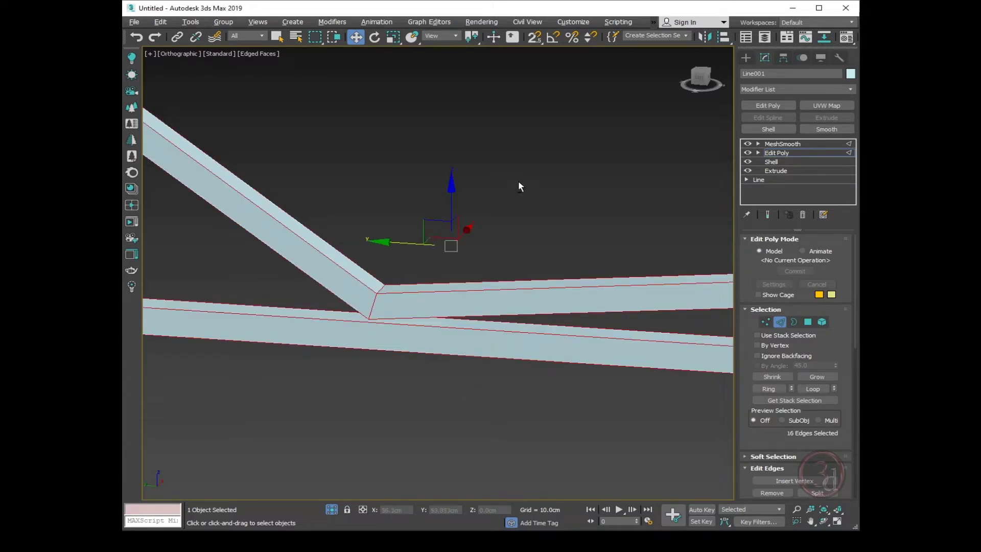
left_click_drag(528, 185, 549, 444)
left_click_drag(629, 477, 629, 476, "alt")
left_click_drag(302, 124, 299, 193, "alt")
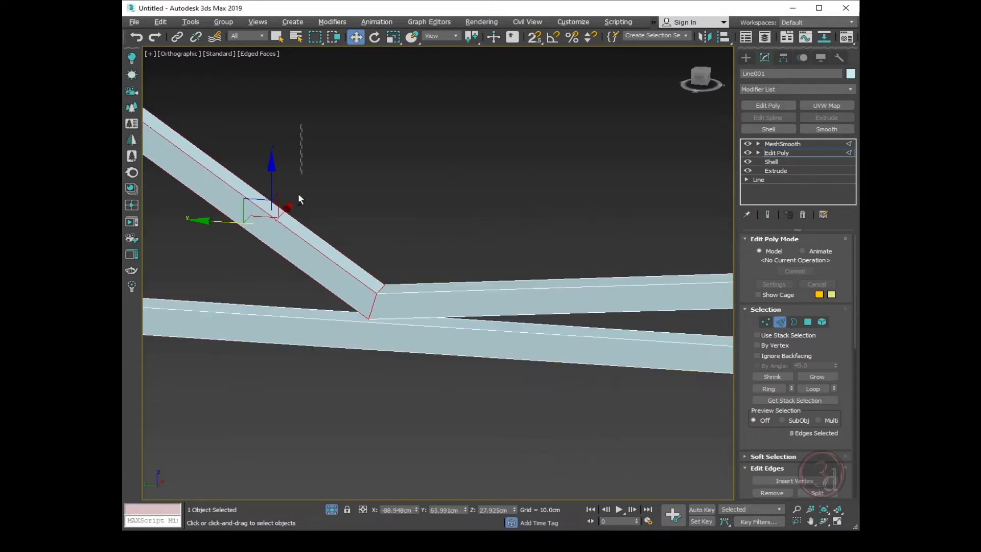
left_click_drag(228, 385, 229, 388, "alt")
middle_click_drag(426, 336, 287, 301, "alt")
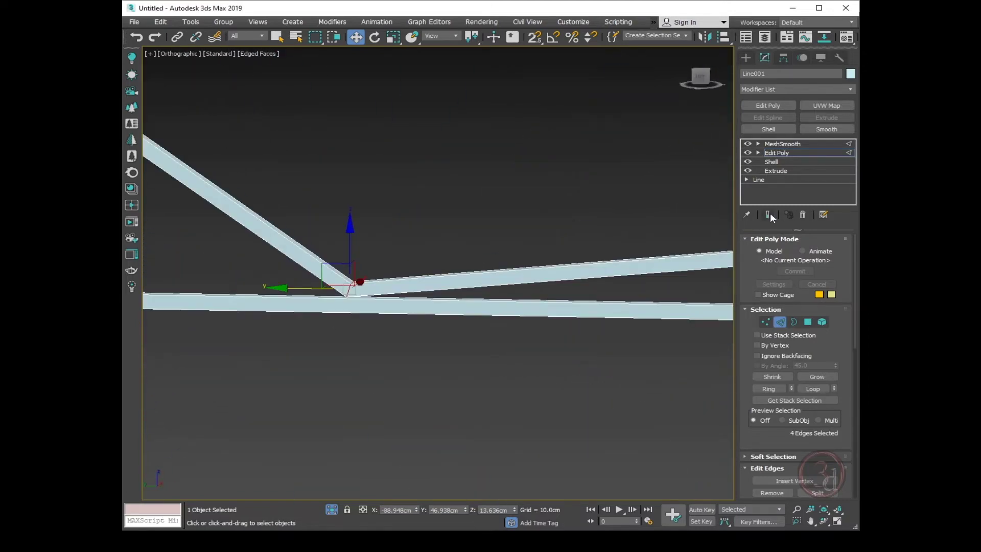
left_click(768, 215)
right_click(482, 250)
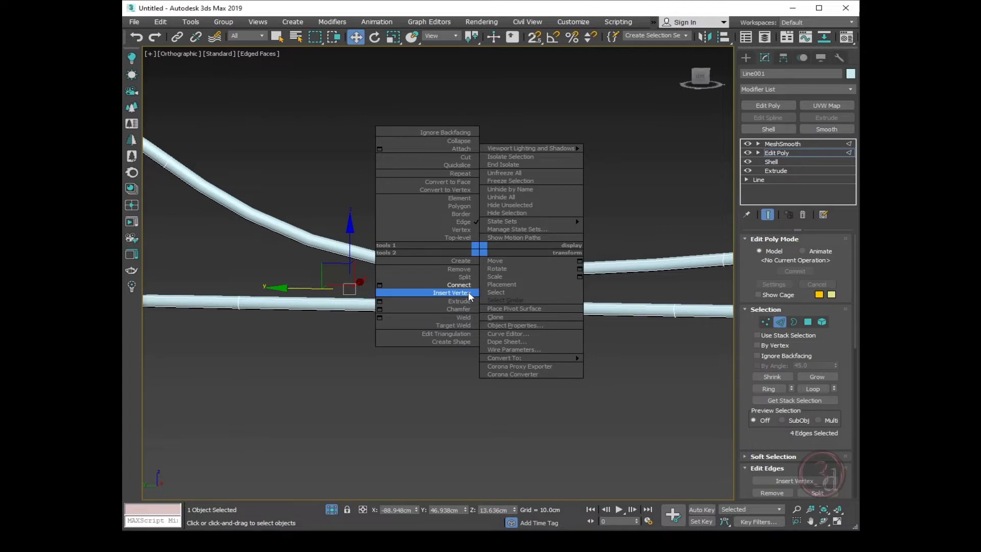
left_click(381, 309)
scroll(359, 207, "down", 2)
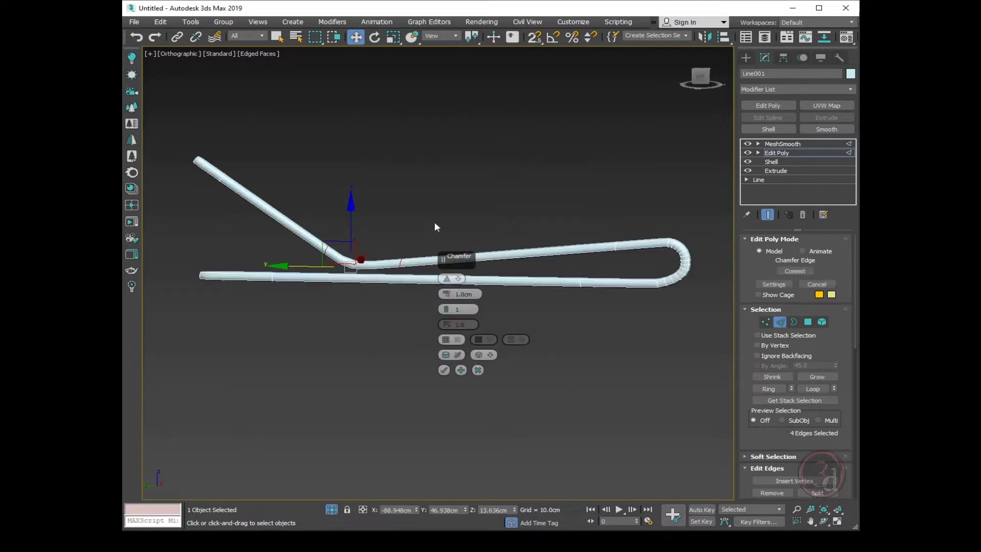
left_click_drag(447, 294, 445, 274)
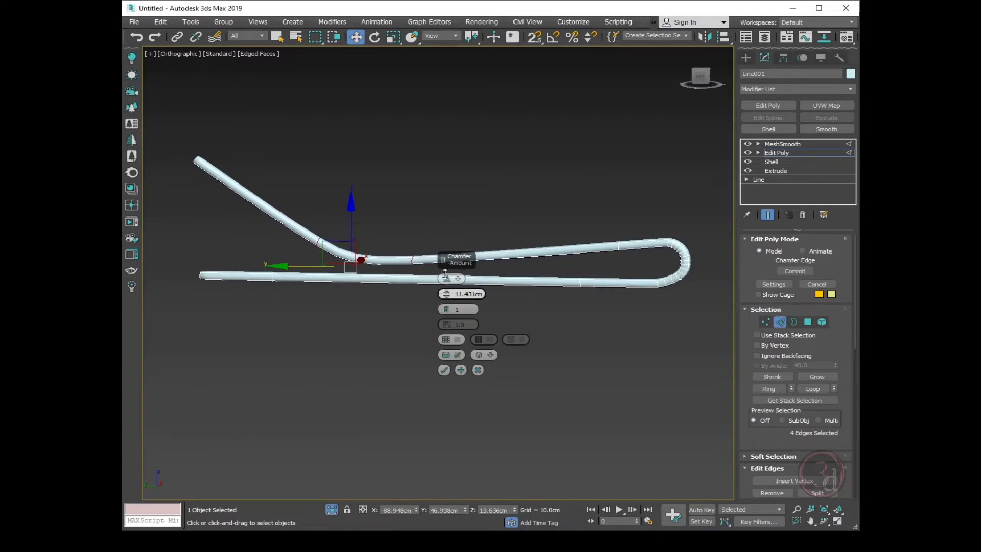
middle_click_drag(363, 284, 332, 280)
left_click_drag(446, 293, 441, 278)
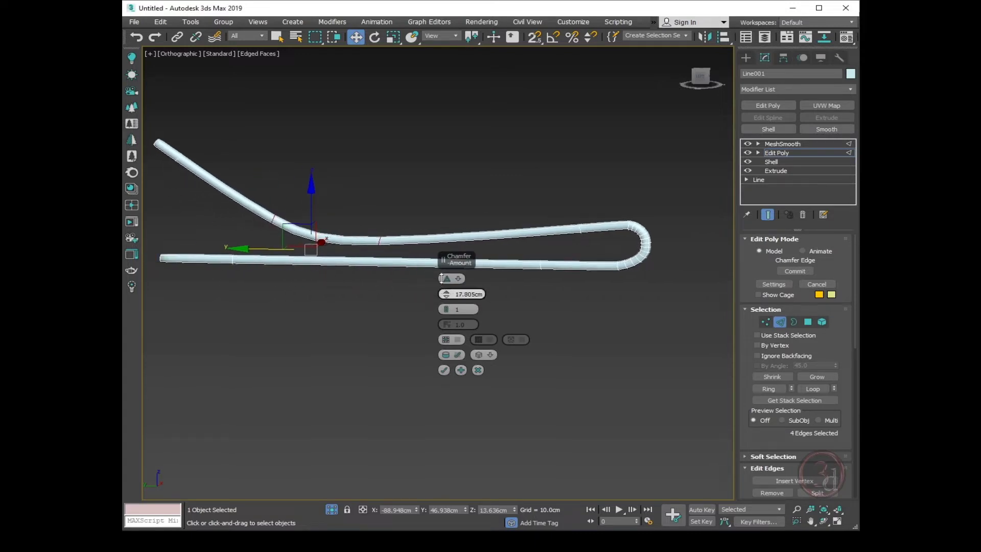
left_click(477, 370)
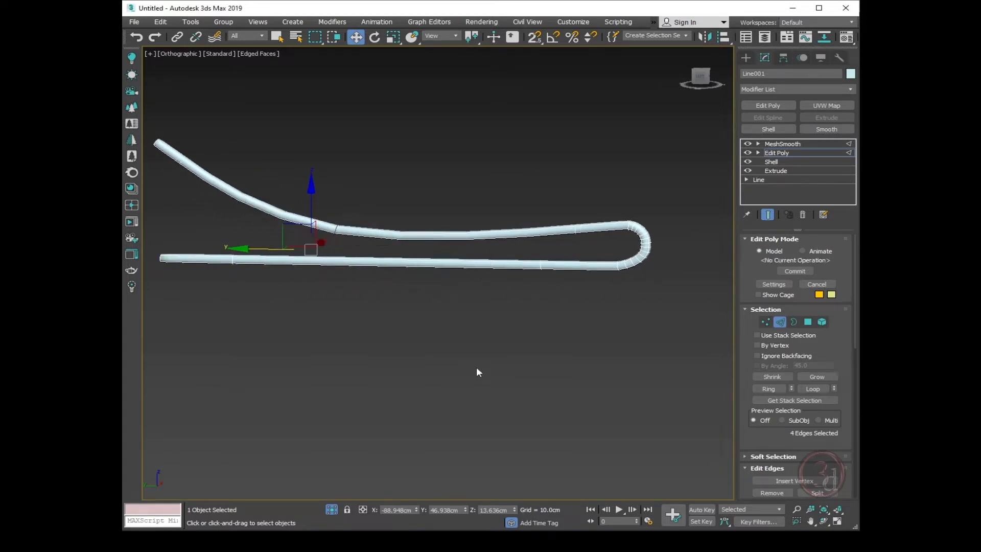
Lower the four bend edges to a height of about 4.3 cm on the unsmoothed mesh and restore the smoothed display.
left_click(764, 217)
left_click_drag(312, 209, 313, 225)
right_click(377, 235)
key("Escape")
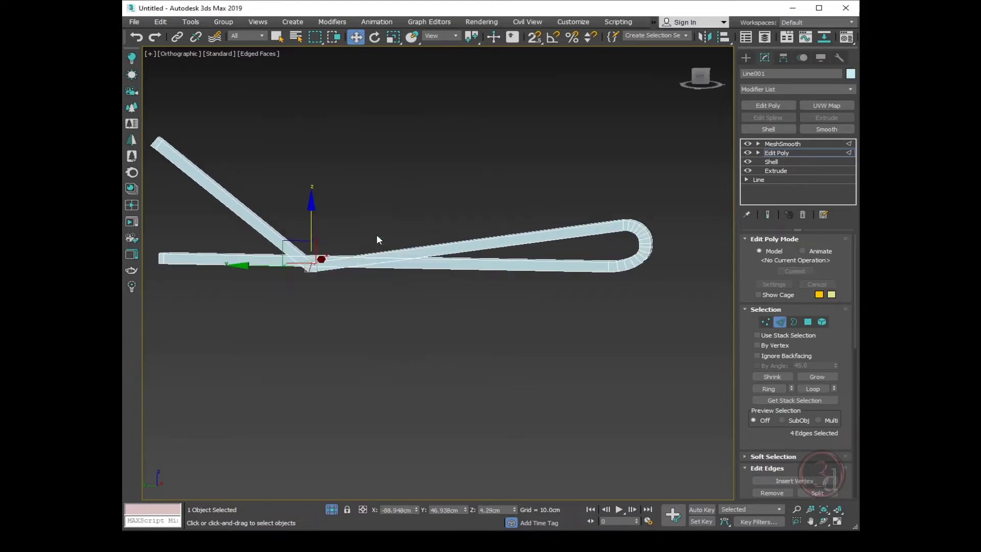
left_click(769, 214)
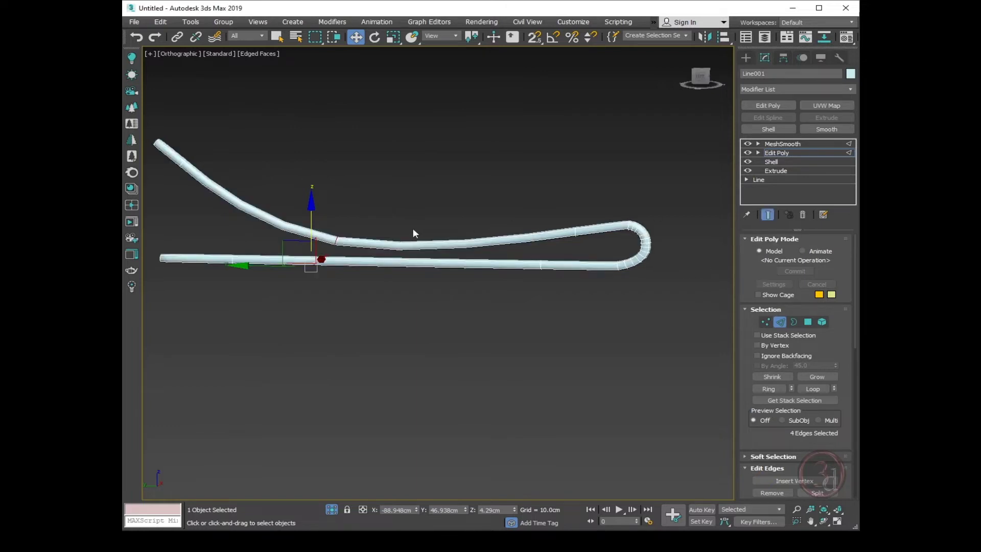
Chamfer the four selected edges at the bend between the sloped arm and the upper bar, and check the smoothed result.
right_click(354, 220)
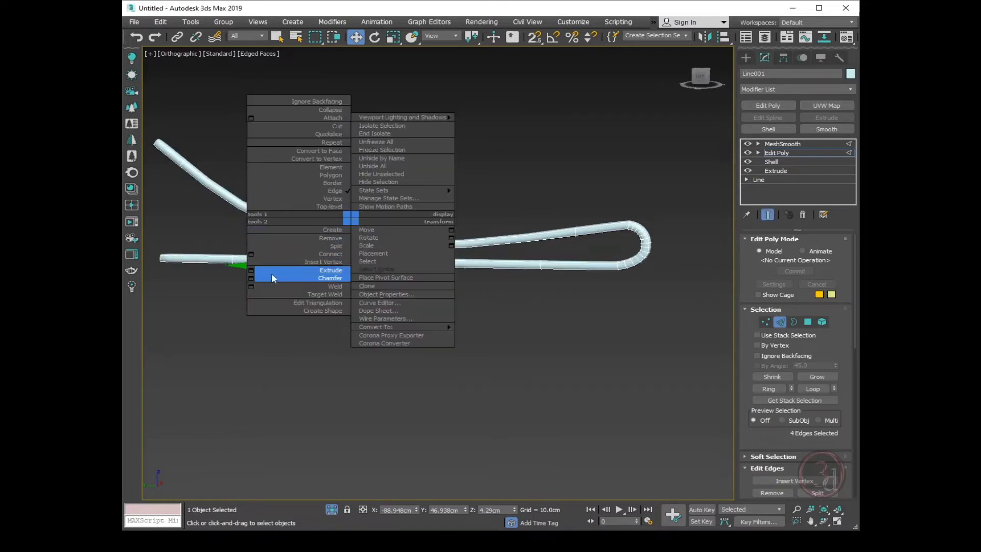
left_click(249, 278)
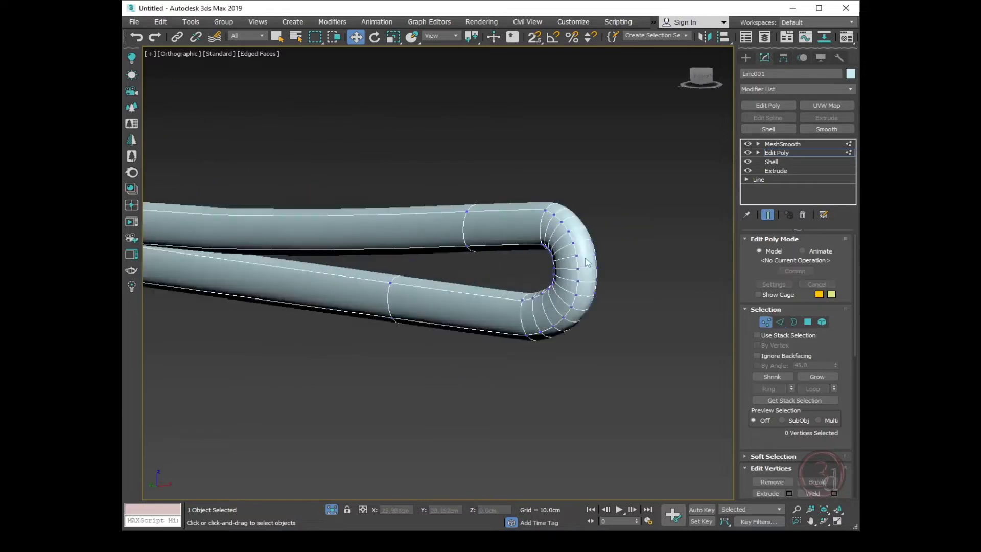
scroll(586, 260, "up", 2)
scroll(539, 310, "down", 3)
middle_click_drag(535, 316, 447, 327, "alt")
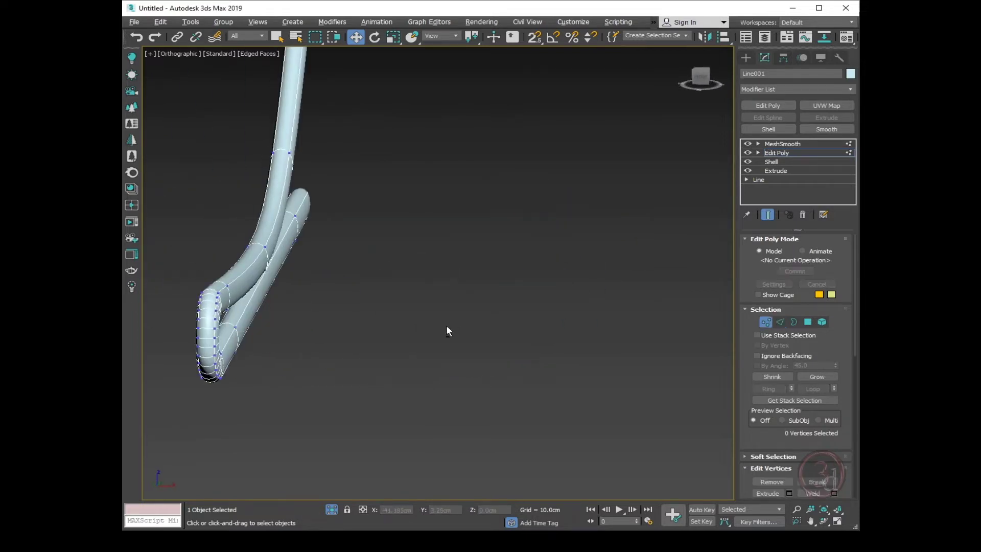
On the unsmoothed Edit Poly mesh, select the full ring of crosswise edges along the frame, starting from the rounded end.
key("1")
middle_click_drag(302, 299, 353, 336, "alt")
scroll(353, 336, "up", 2)
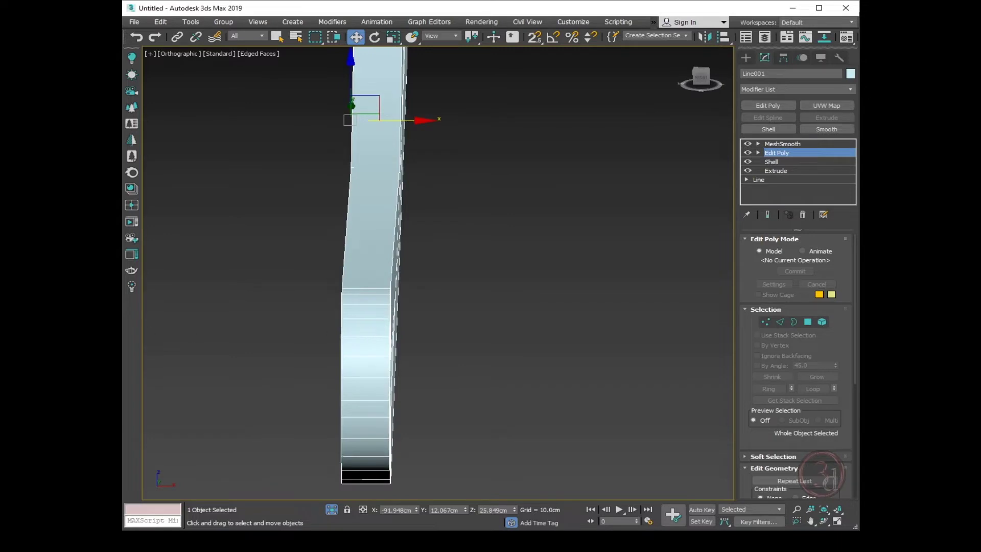
left_click(781, 321)
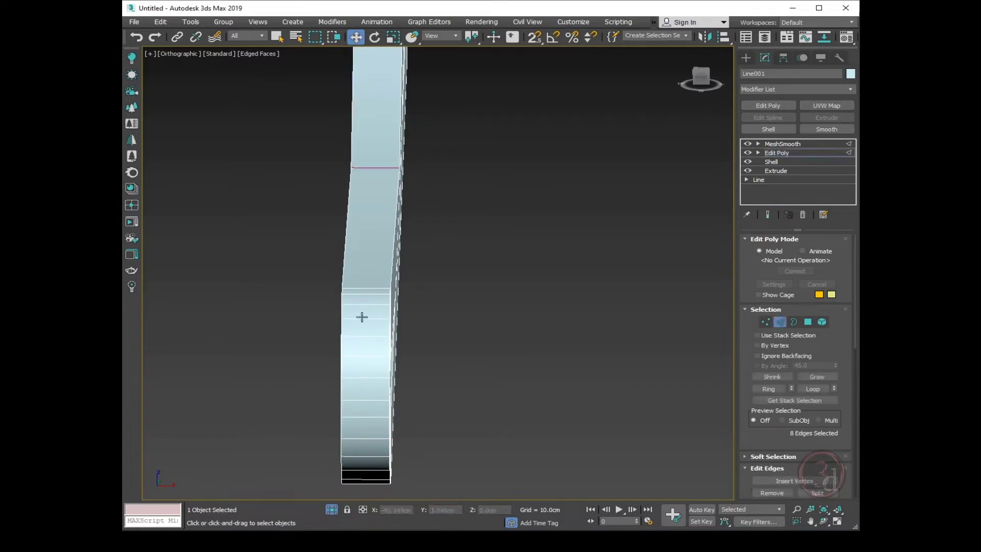
left_click(372, 302)
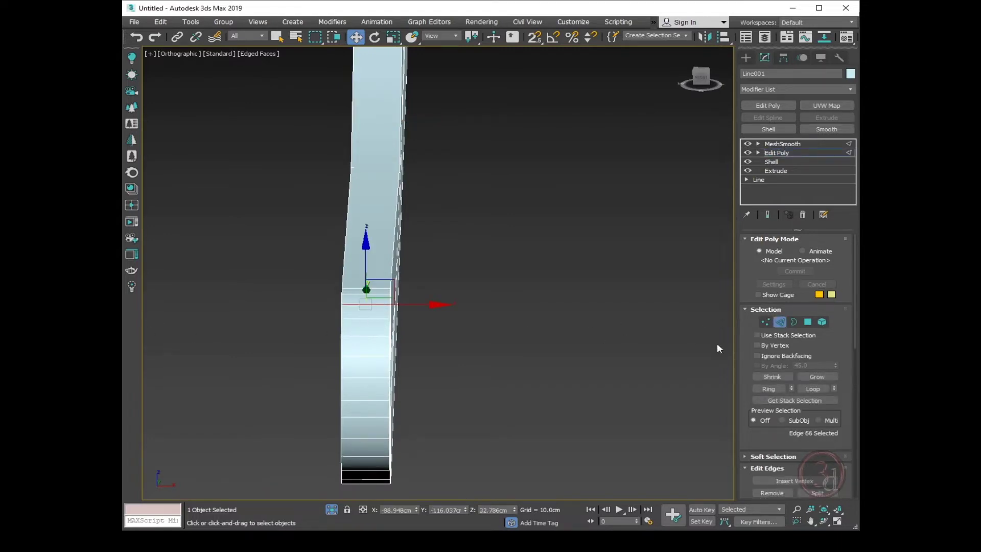
left_click(770, 389)
Connect the edge ring with 1 segment and slide the new lengthwise loop towards the frame's inner side while previewing the smoothed shape.
right_click(381, 304)
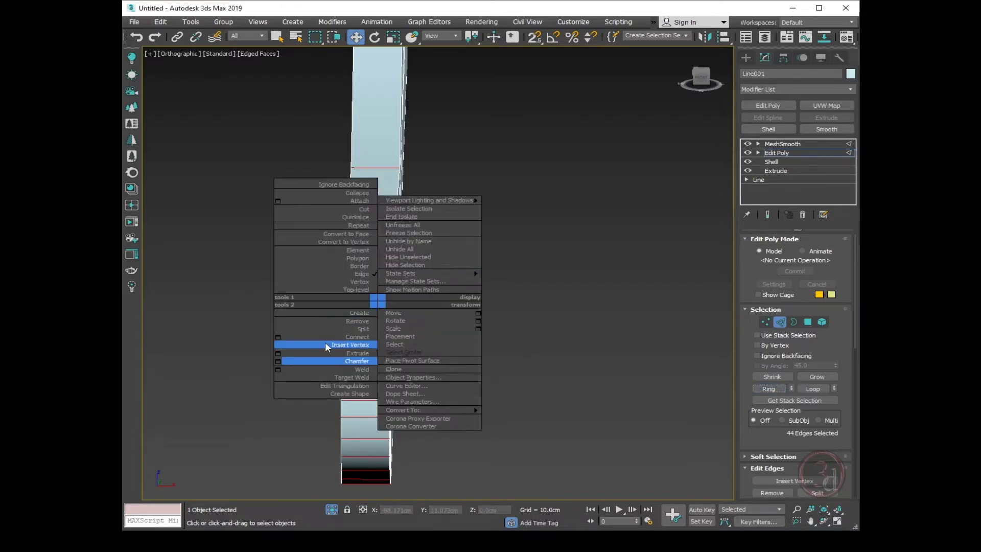
left_click(278, 334)
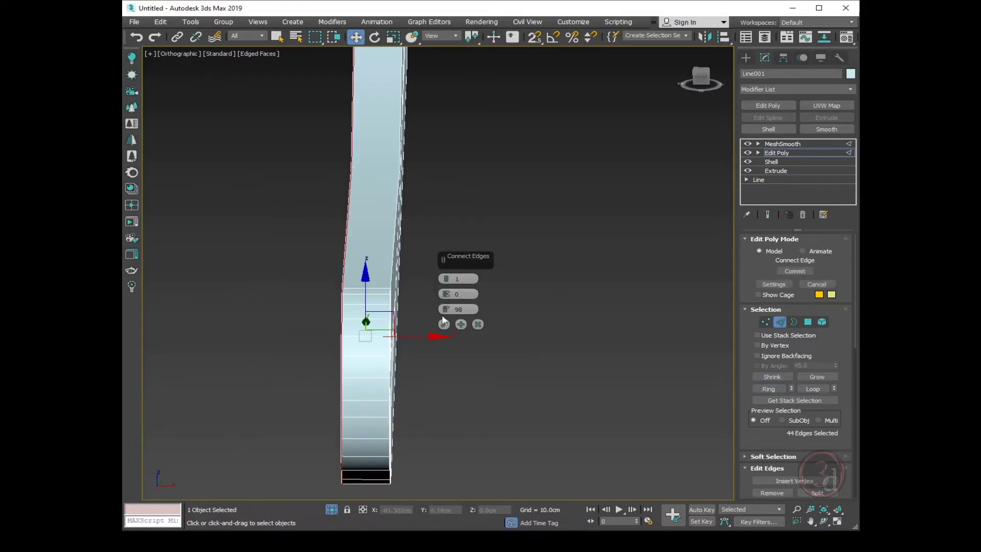
left_click_drag(446, 309, 460, 358)
left_click(768, 215)
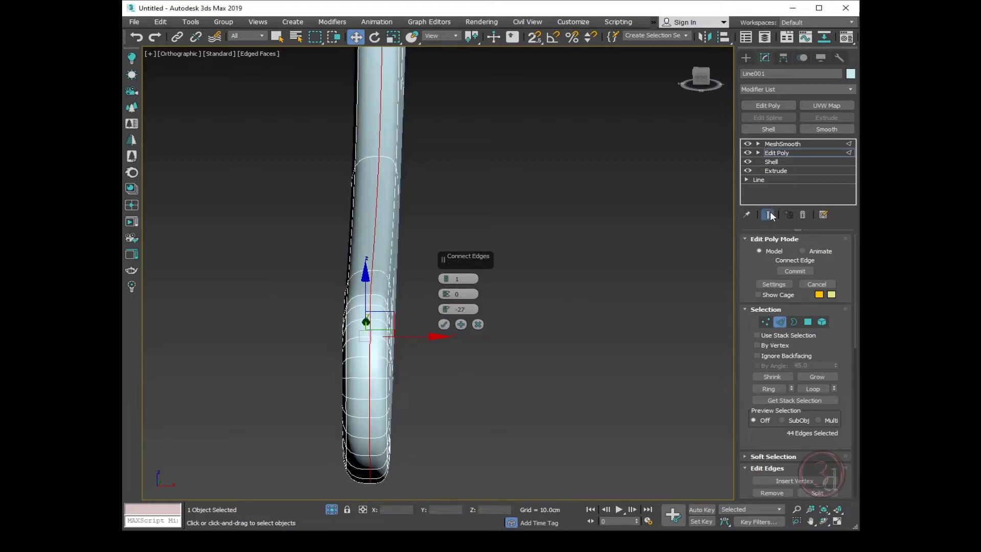
middle_click_drag(578, 241, 457, 369, "alt")
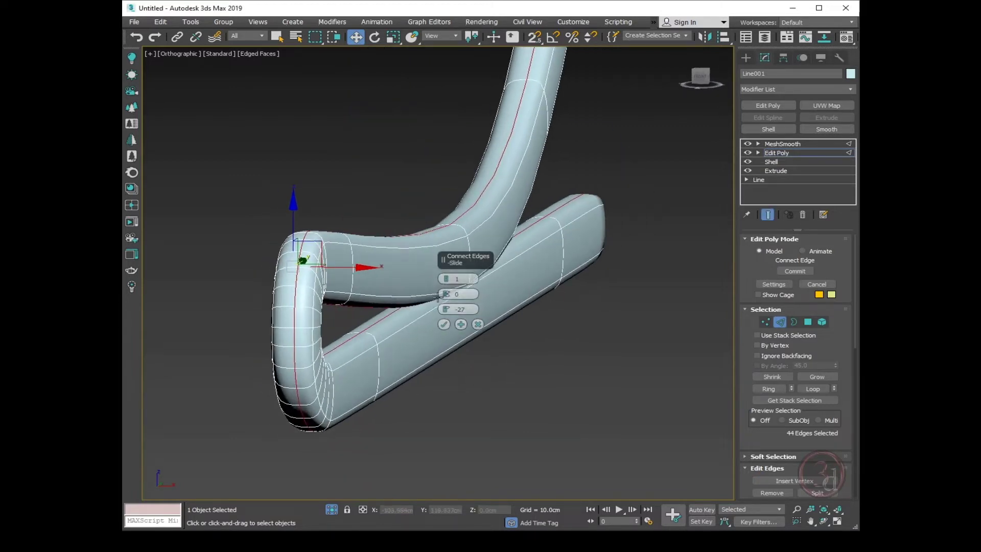
left_click_drag(446, 309, 465, 388)
middle_click_drag(465, 388, 474, 390, "alt")
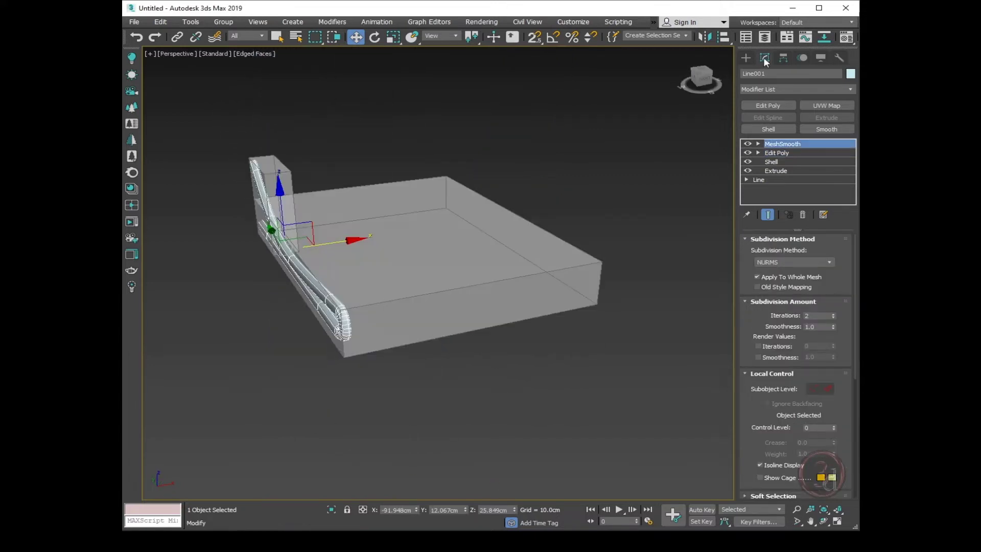
Affecting only the pivot, align the frame's pivot point to the center of the large box on the X position alone.
left_click(783, 57)
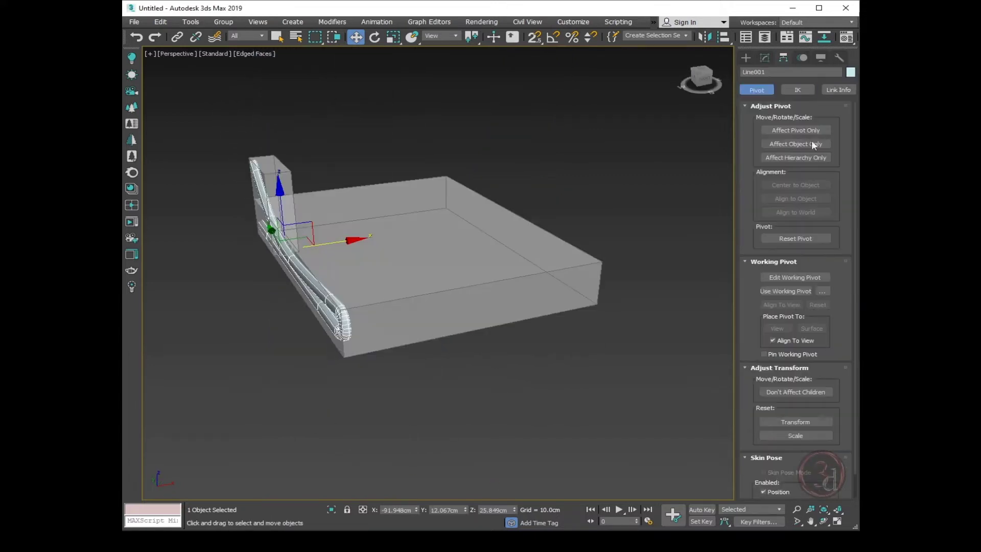
left_click(796, 130)
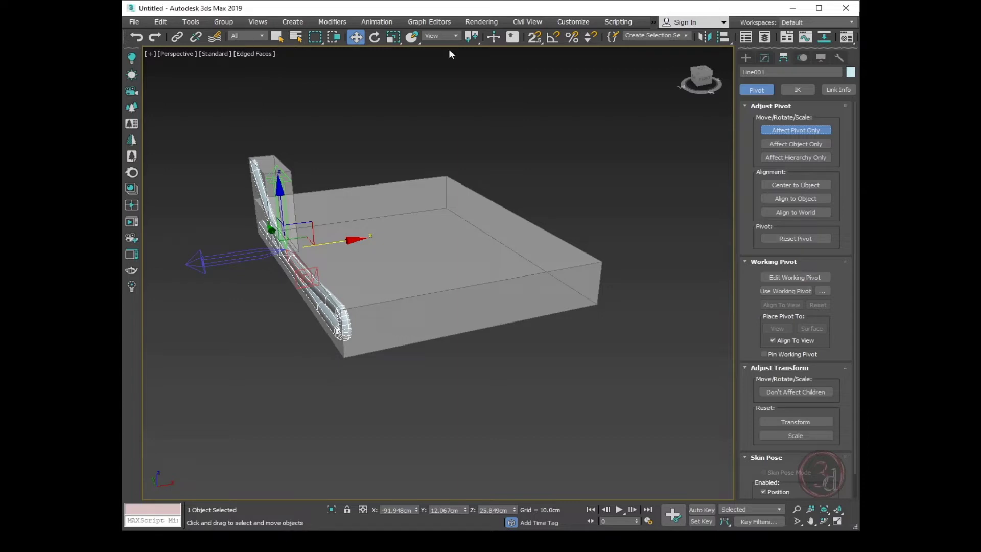
key("alt+a")
left_click(411, 216)
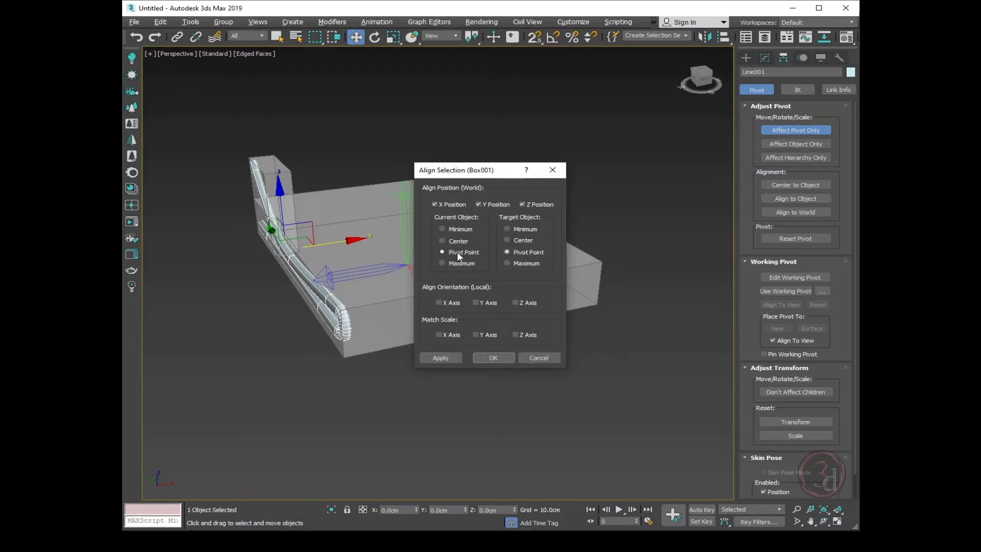
left_click(519, 241)
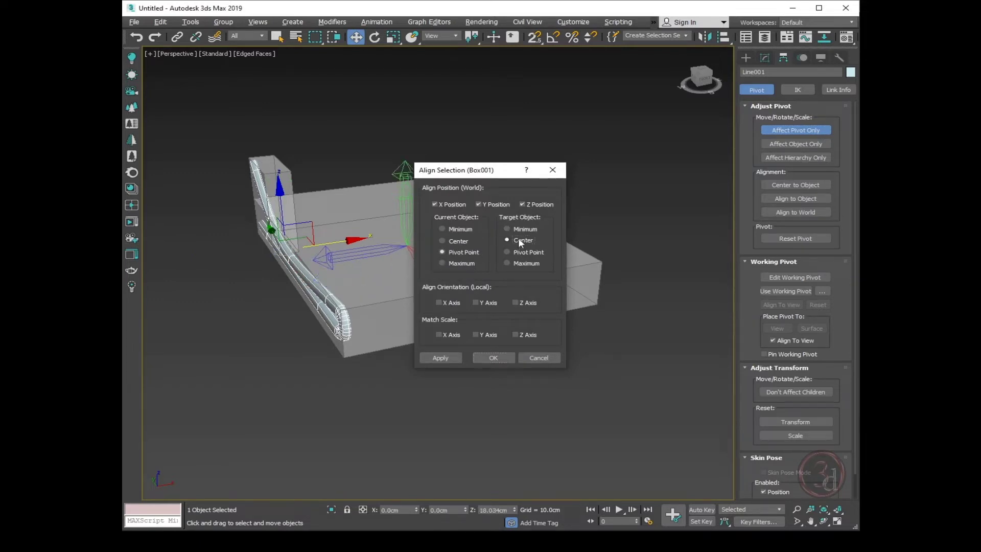
left_click(536, 204)
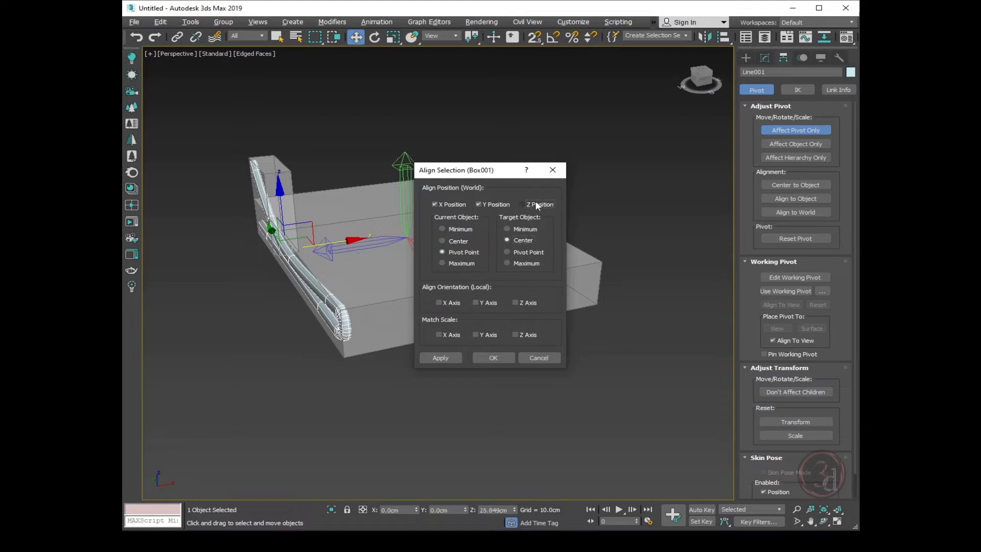
left_click(483, 203)
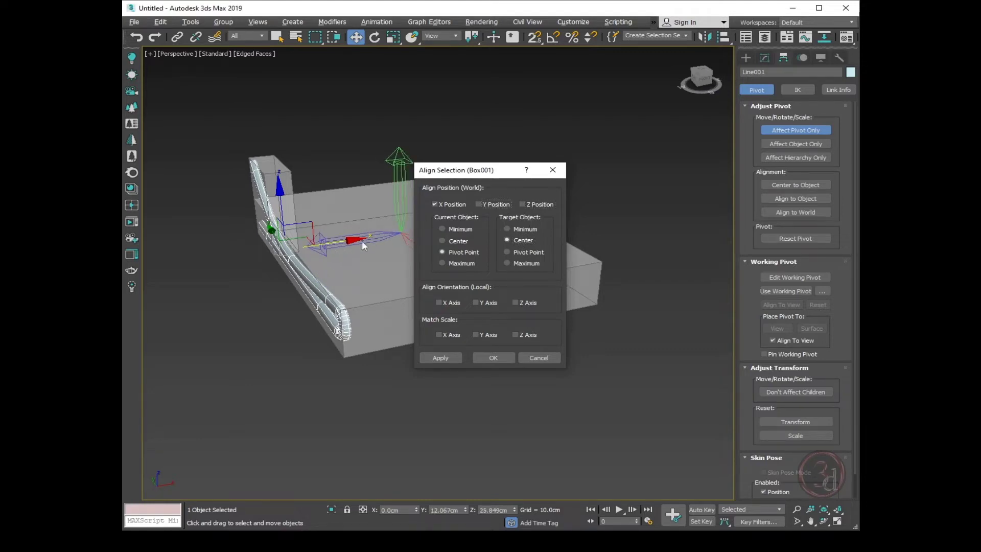
left_click(439, 204)
left_click(440, 203)
left_click(492, 358)
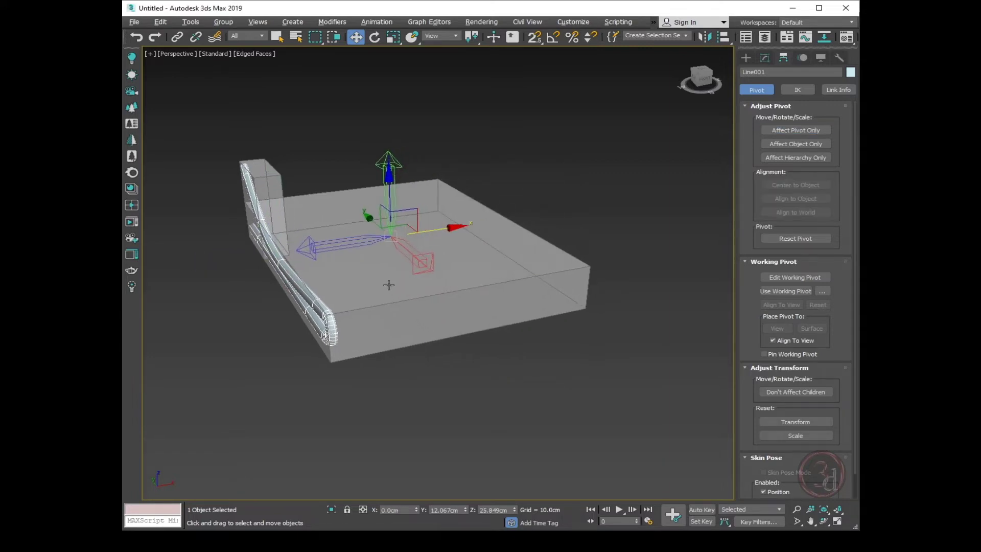
Add a Symmetry modifier between Edit Poly and MeshSmooth with Z as the mirror axis, and check the mirrored frame around the box.
middle_click_drag(388, 282, 404, 306)
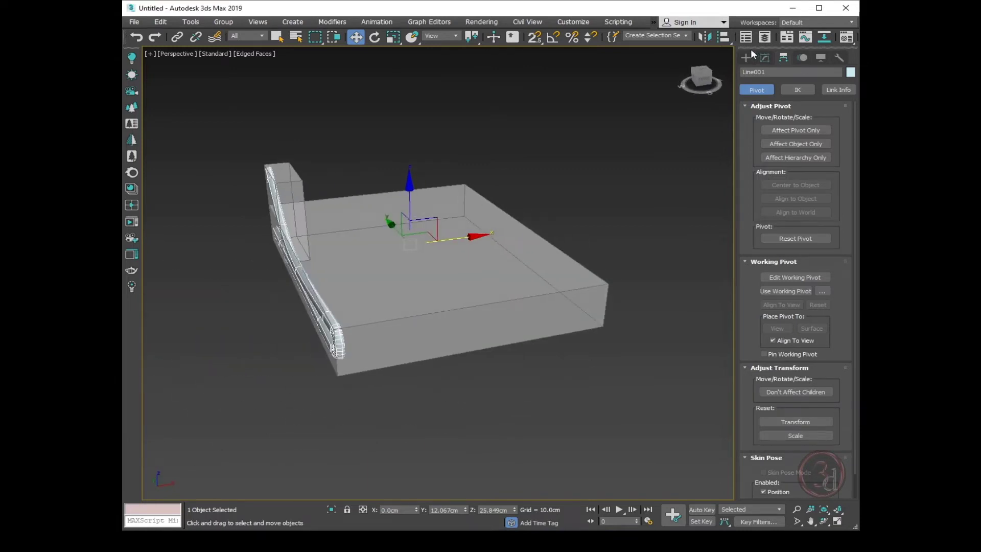
left_click(765, 56)
left_click(811, 152)
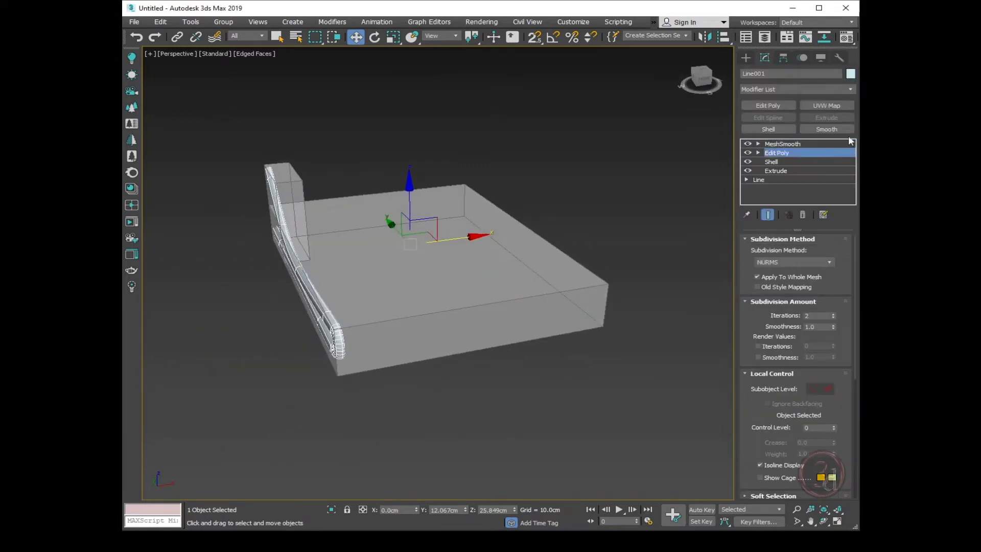
left_click(850, 89)
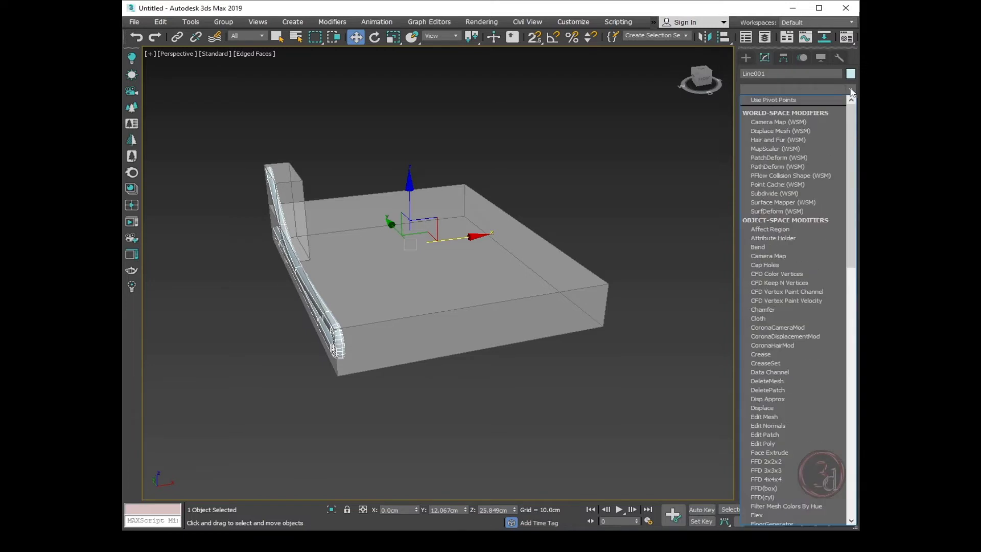
type("sym")
key("Return")
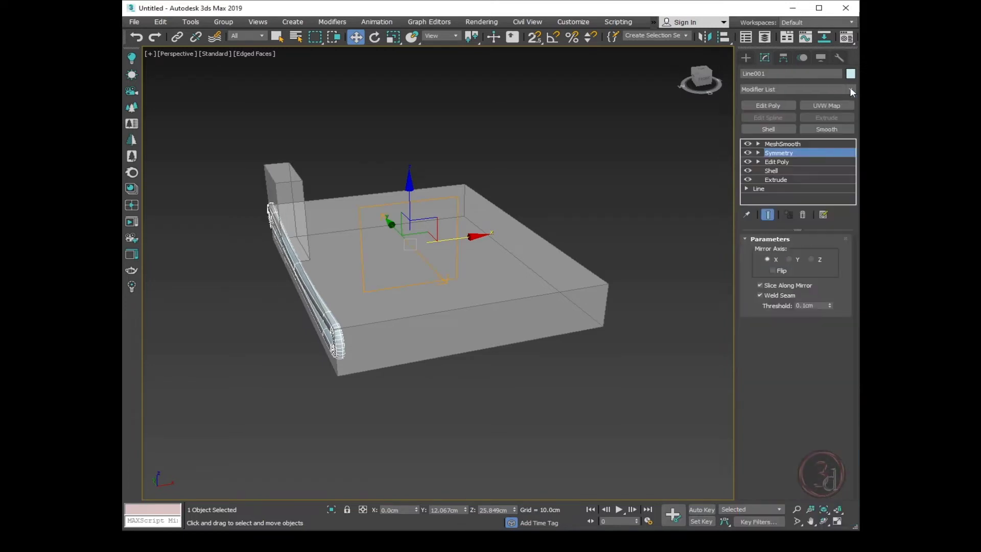
left_click(789, 260)
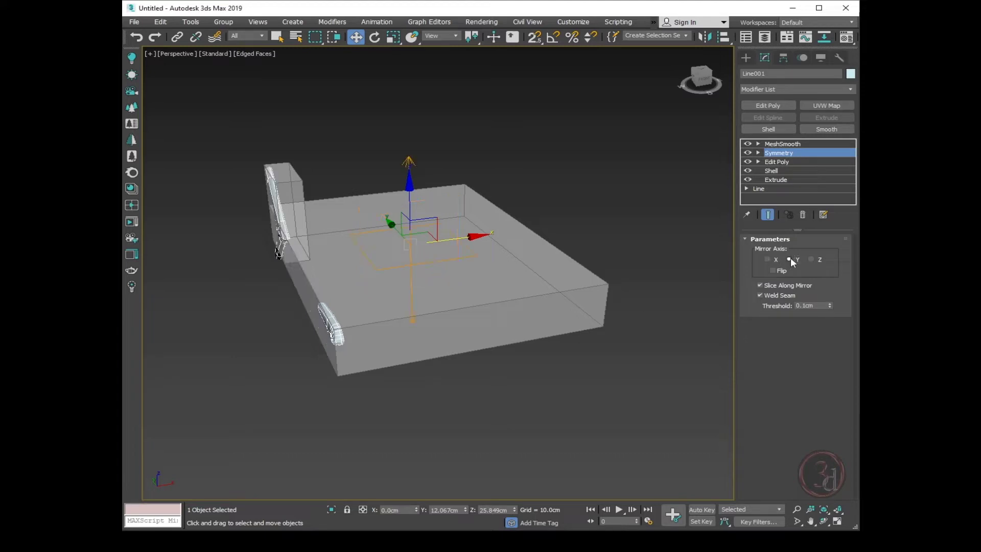
left_click(812, 260)
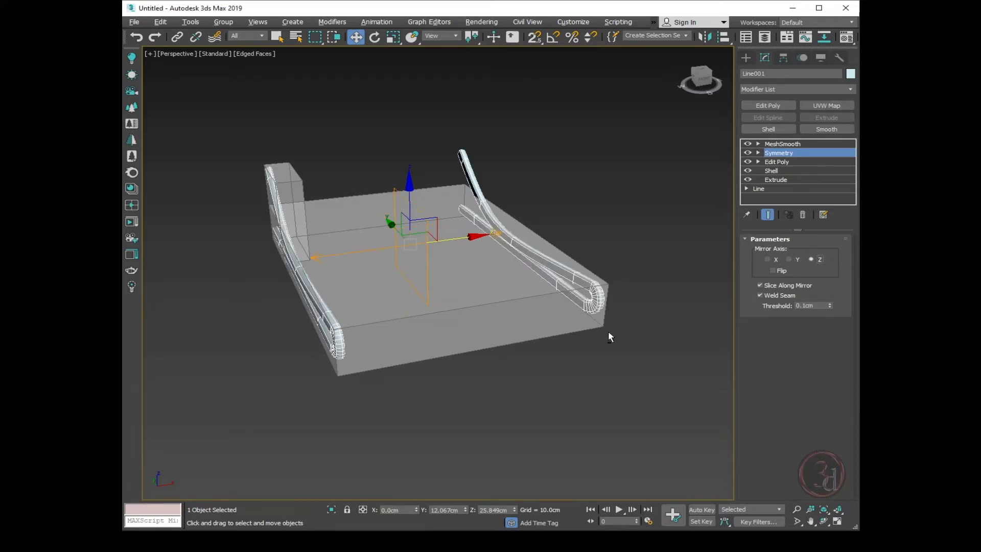
middle_click_drag(608, 331, 646, 339, "alt")
left_click(593, 388)
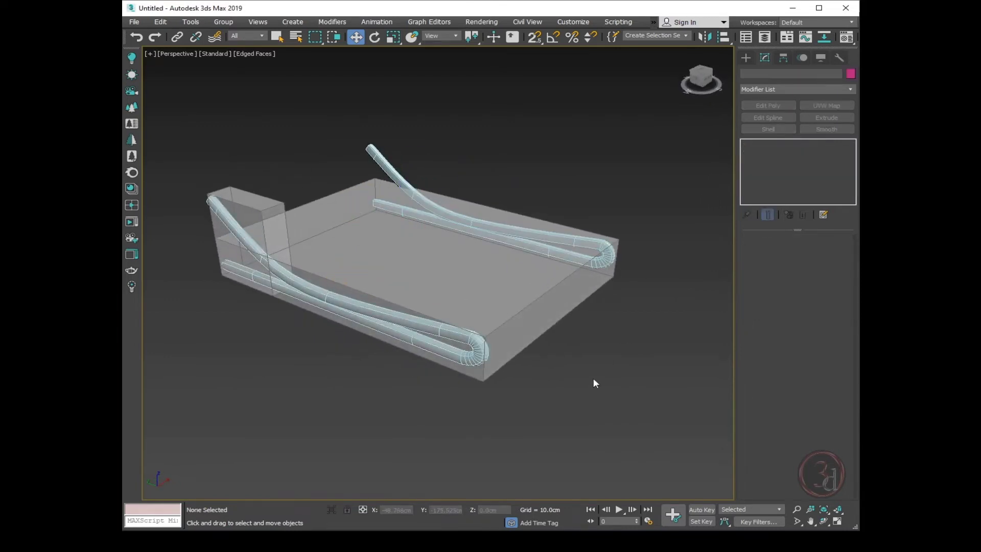
middle_click_drag(572, 361, 539, 342, "alt")
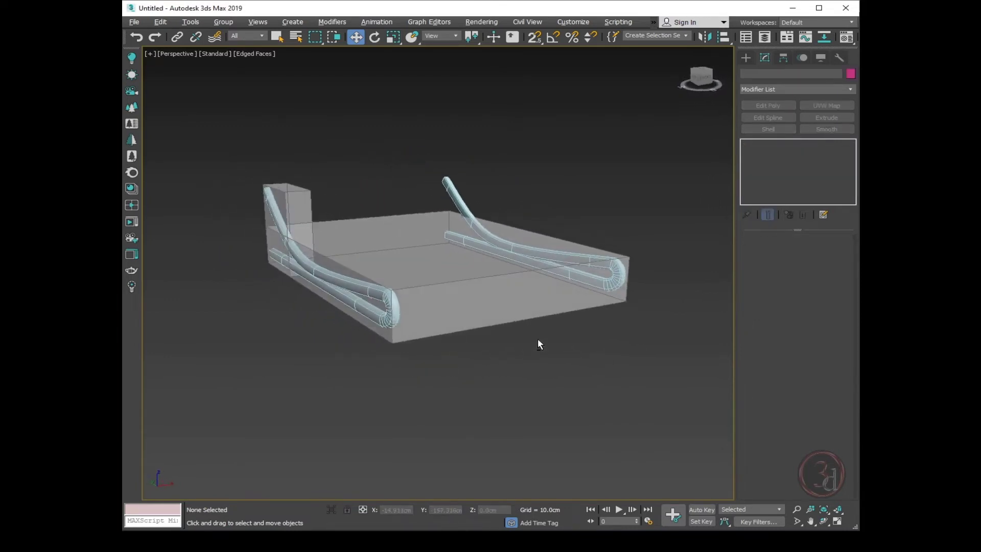
Select the large box and the small upright box, save them as the selection set "size", and hide them.
left_click(510, 293)
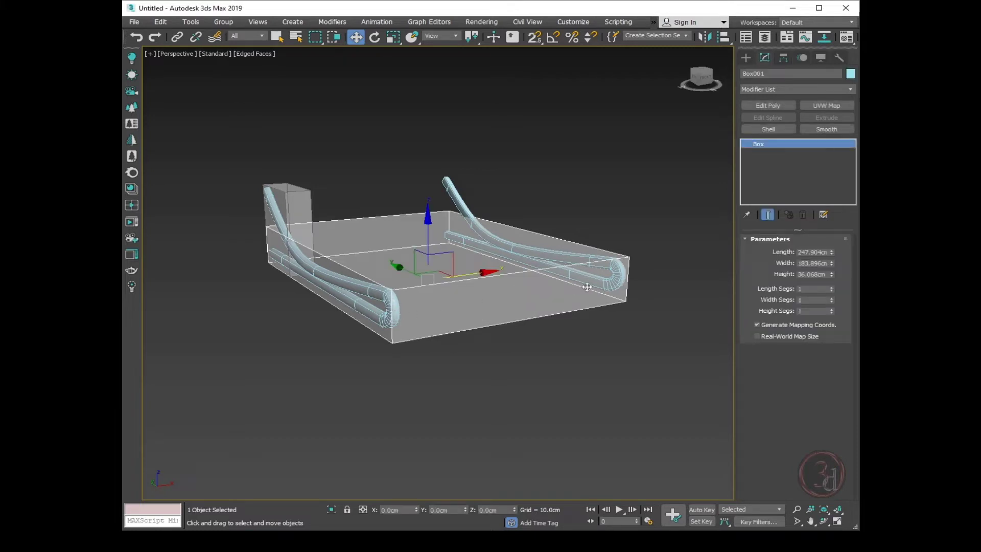
left_click(296, 202, "ctrl")
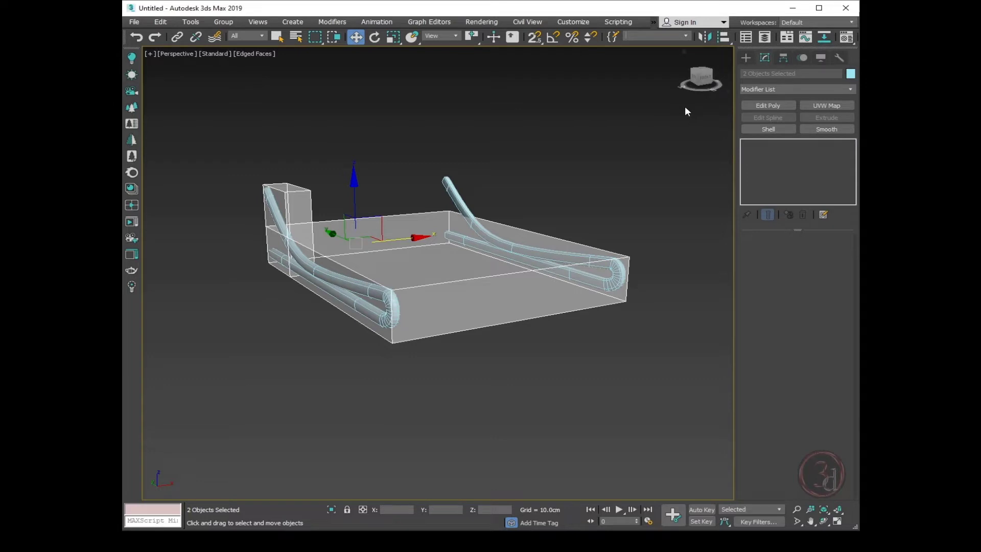
type("size")
key("Return")
right_click(543, 253)
left_click(572, 224)
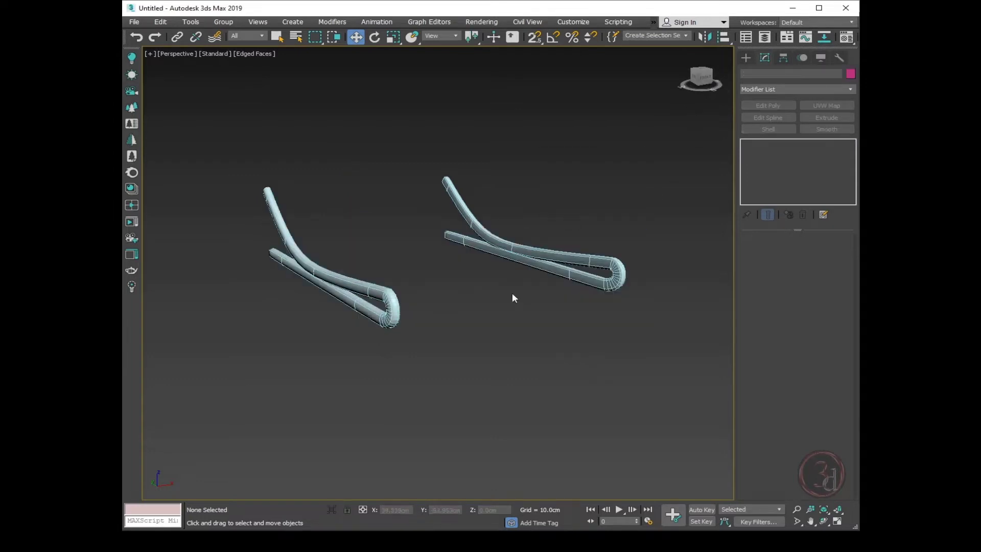
Clone the mirrored tube frame in place and select the clone's Symmetry modifier.
middle_click_drag(526, 291, 401, 303, "alt")
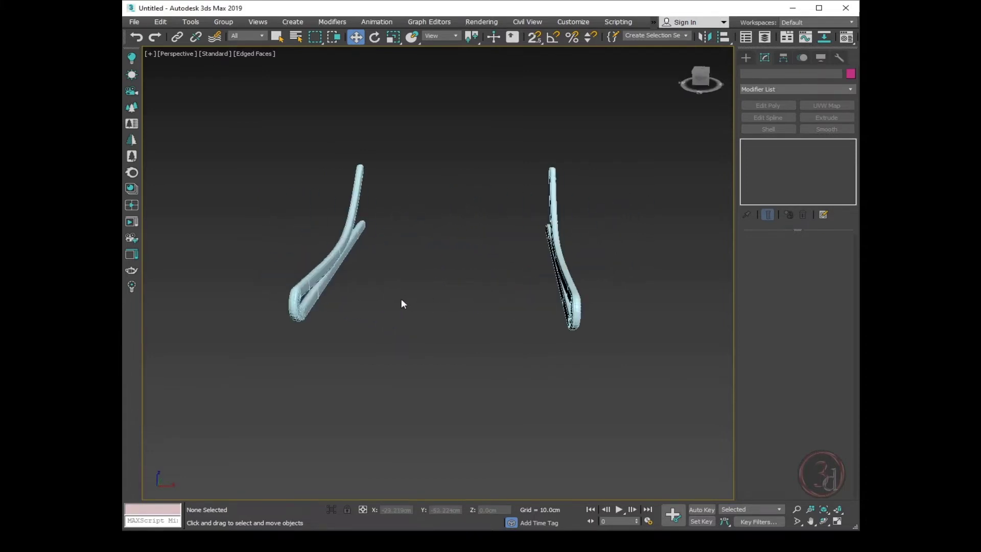
scroll(401, 304, "up", 5)
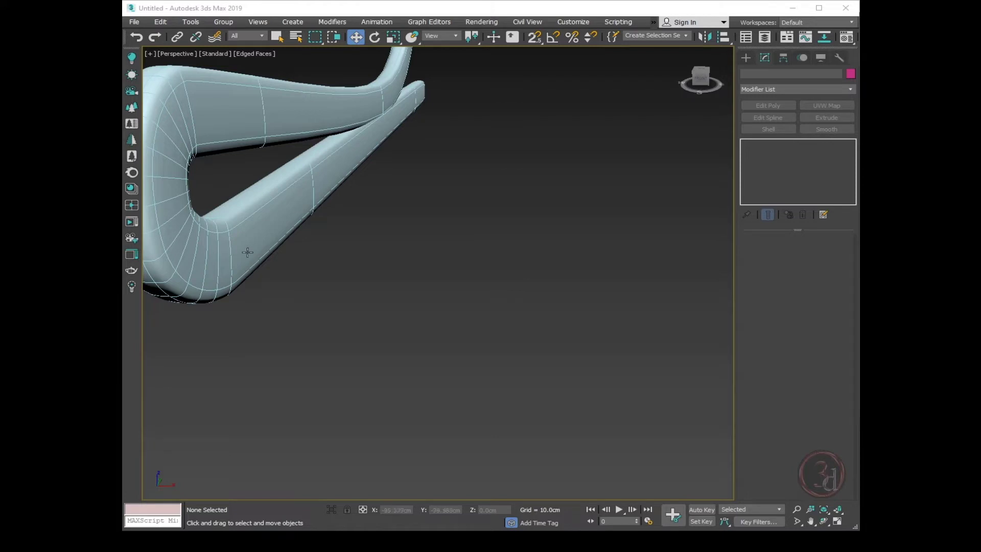
middle_click_drag(247, 252, 227, 248, "alt")
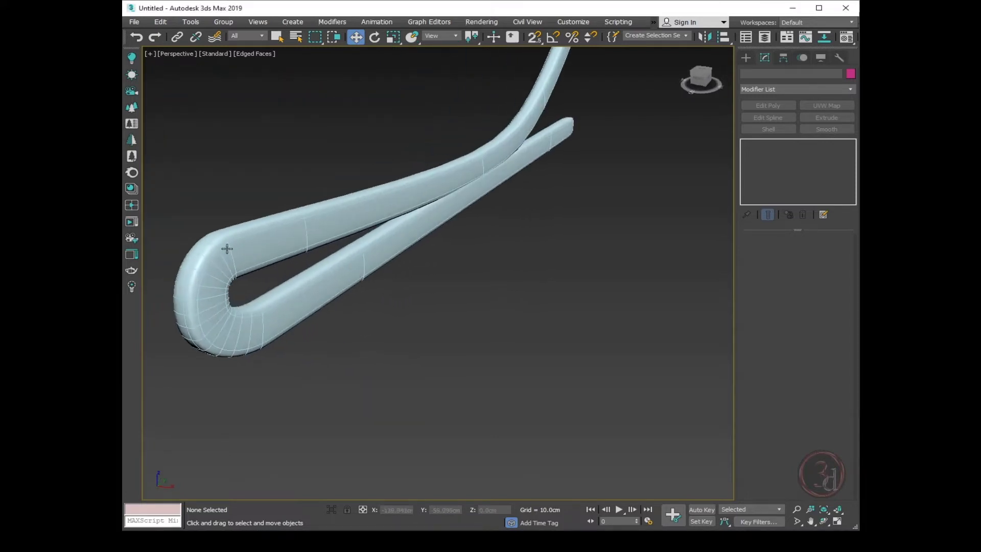
left_click(241, 254)
mouse_move(274, 280)
middle_mouse_down()
mouse_move(286, 267)
mouse_move(280, 278)
middle_mouse_up()
scroll(281, 278, "down", 3)
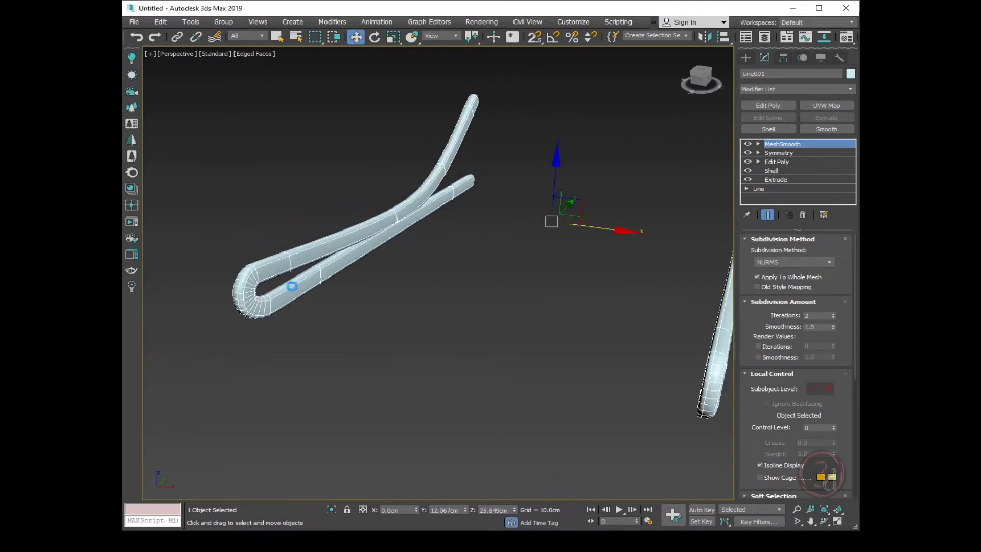
key("ctrl+v")
left_click(467, 308)
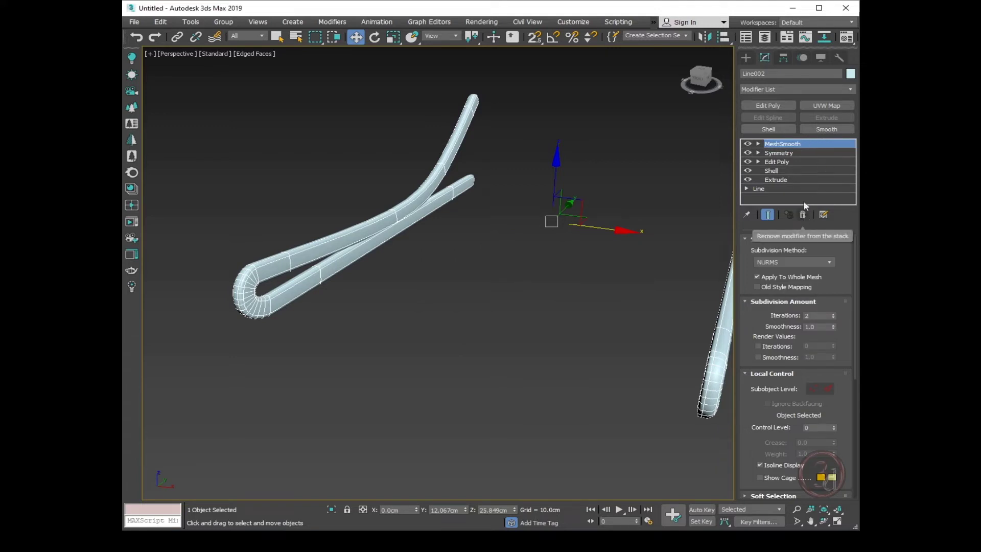
left_click(787, 153)
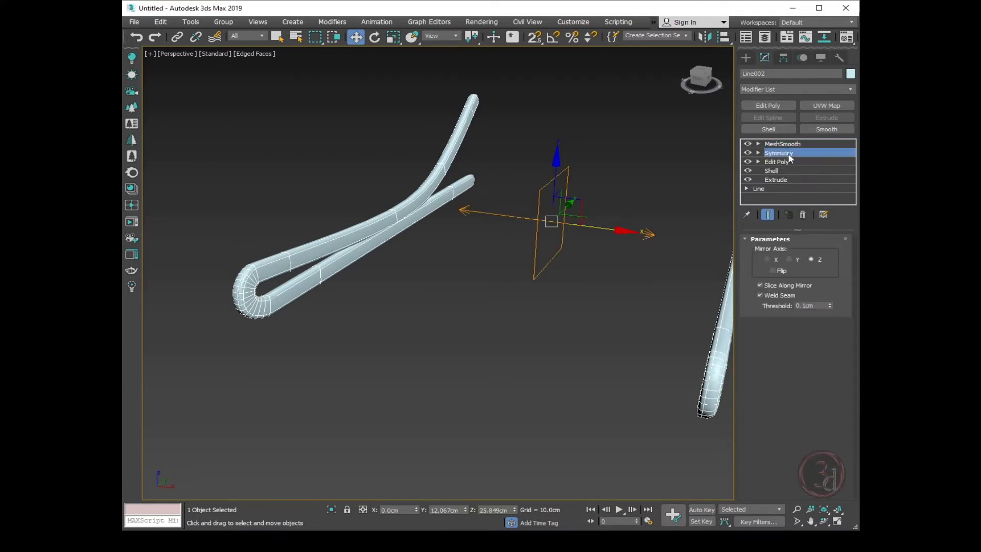
Delete the Symmetry modifier from the cloned tube frame.
left_click(785, 160)
left_click(786, 152)
left_click(802, 216)
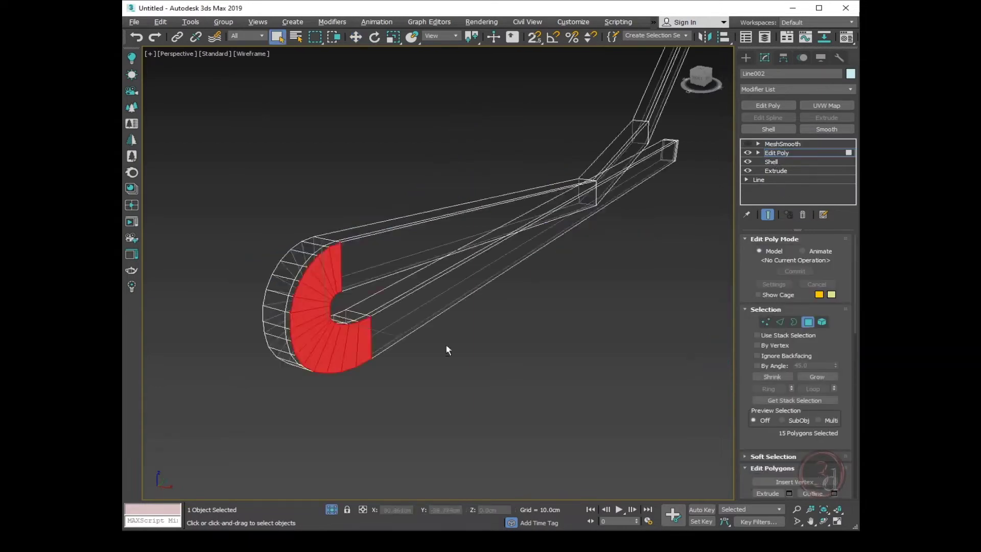
Deselect the two uppermost polygons of the rounded end's side face and delete all of the clone's other, unselected polygons.
mouse_move(446, 346)
middle_mouse_down("alt")
mouse_move(345, 252)
mouse_move(403, 367)
mouse_move(390, 369)
mouse_move(483, 367)
mouse_move(383, 372)
middle_mouse_up("alt")
key("F3")
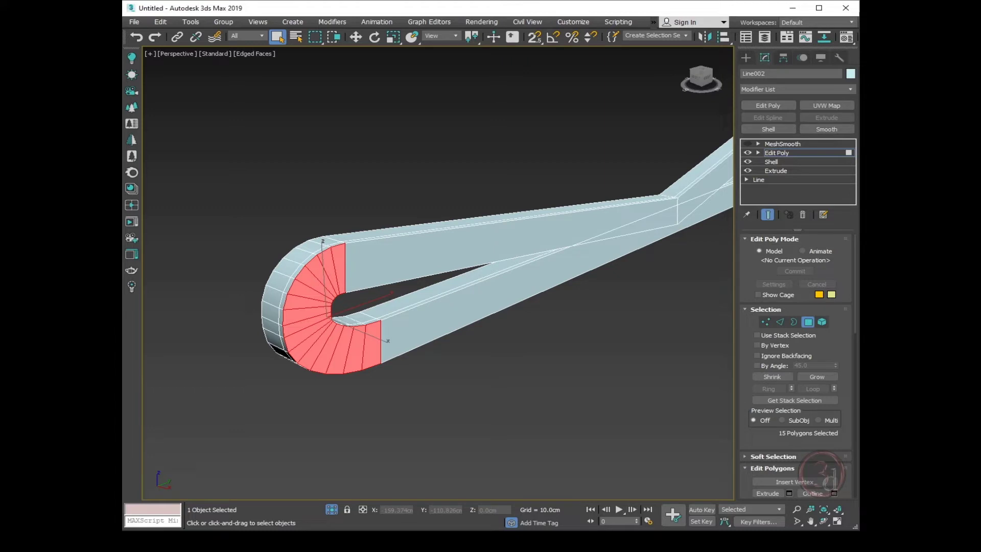
left_click(339, 261, "alt")
left_click(329, 259, "alt")
middle_click_drag(402, 310, 429, 329, "alt")
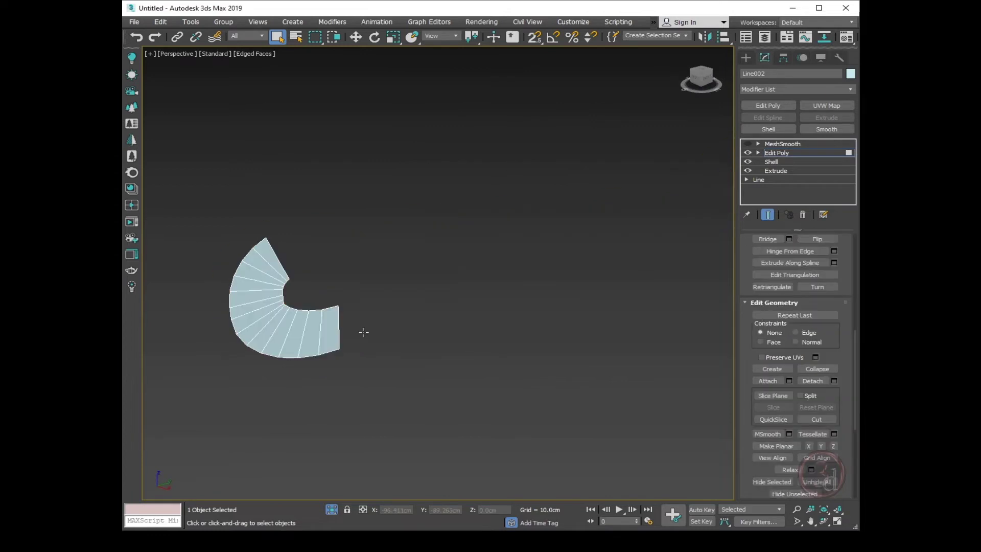
Remove the clone's MeshSmooth modifier, collapse the remaining stack into an Editable Poly, and exit isolation.
left_click(783, 152)
right_click(783, 145)
left_click(786, 154)
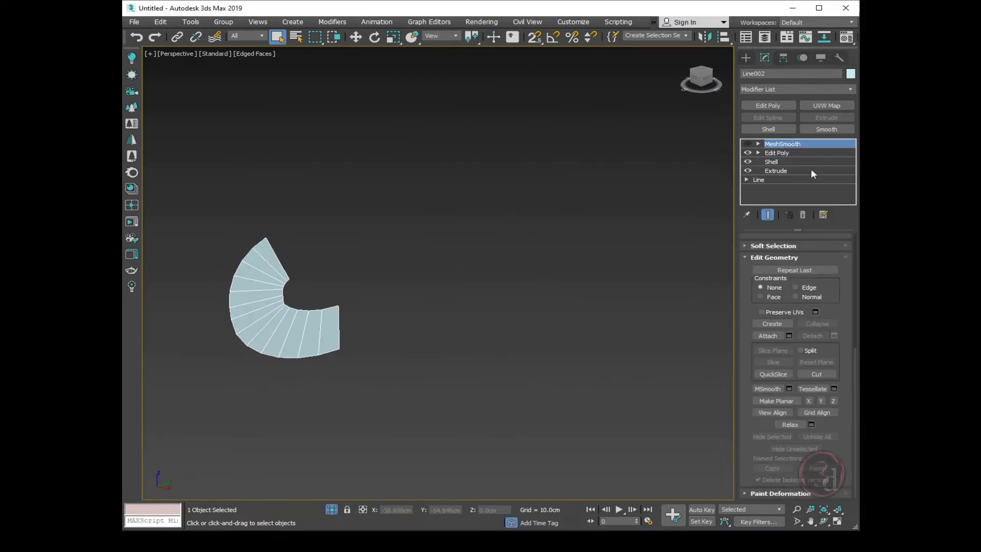
left_click(803, 214)
right_click(787, 145)
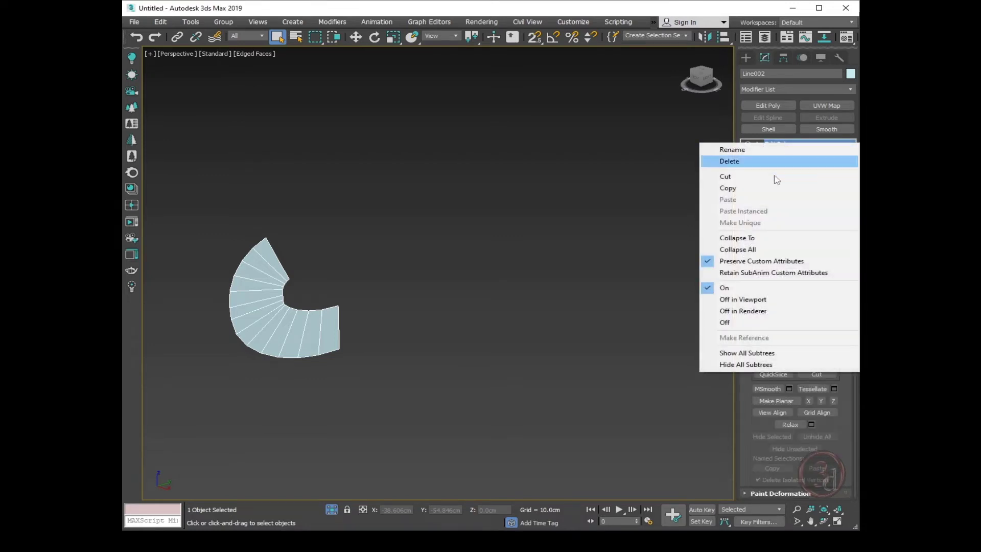
left_click(757, 237)
scroll(401, 290, "down", 5)
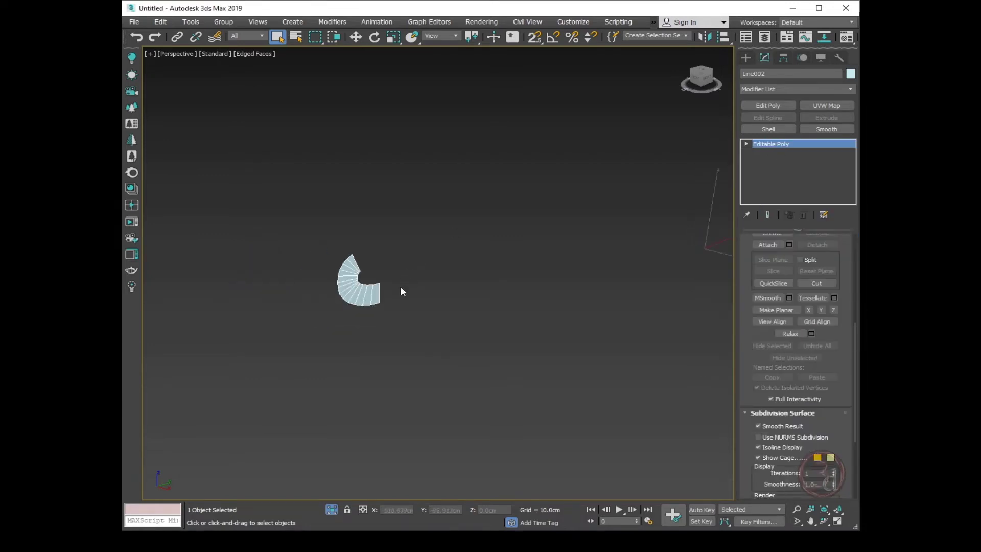
middle_click_drag(400, 287, 497, 414, "alt")
left_click(332, 509)
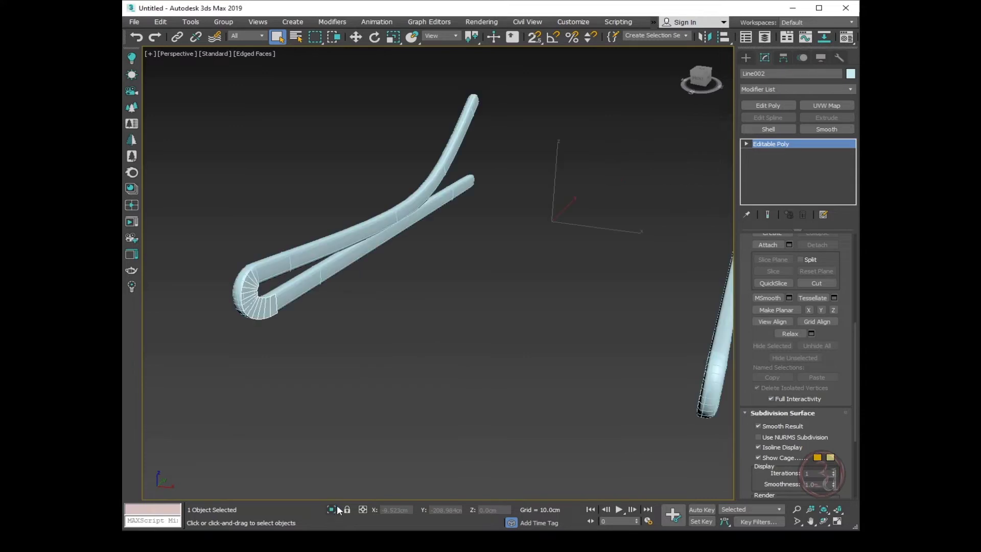
Select the original mirrored tube frame and turn off its MeshSmooth modifier.
middle_click_drag(411, 314, 543, 226, "alt")
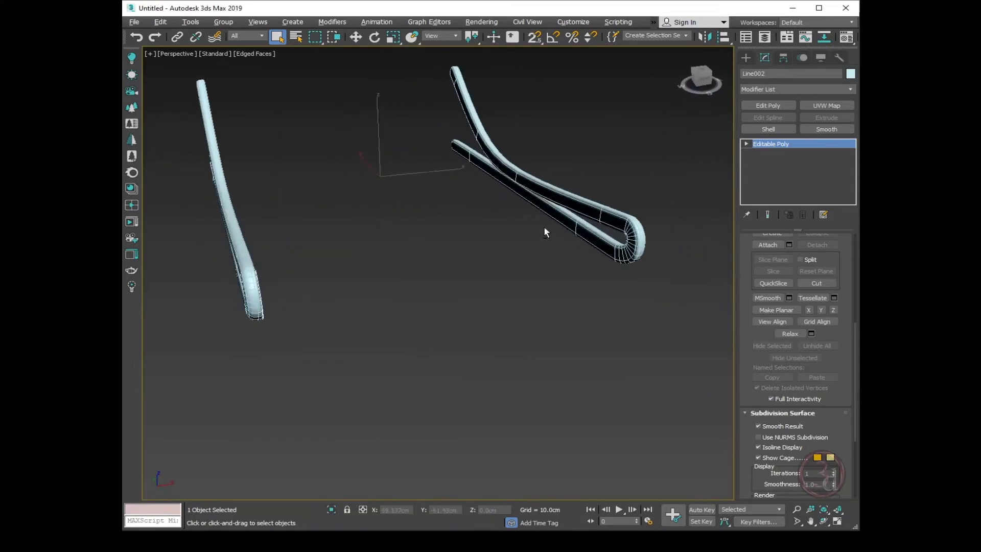
left_click(544, 214)
left_click(747, 144)
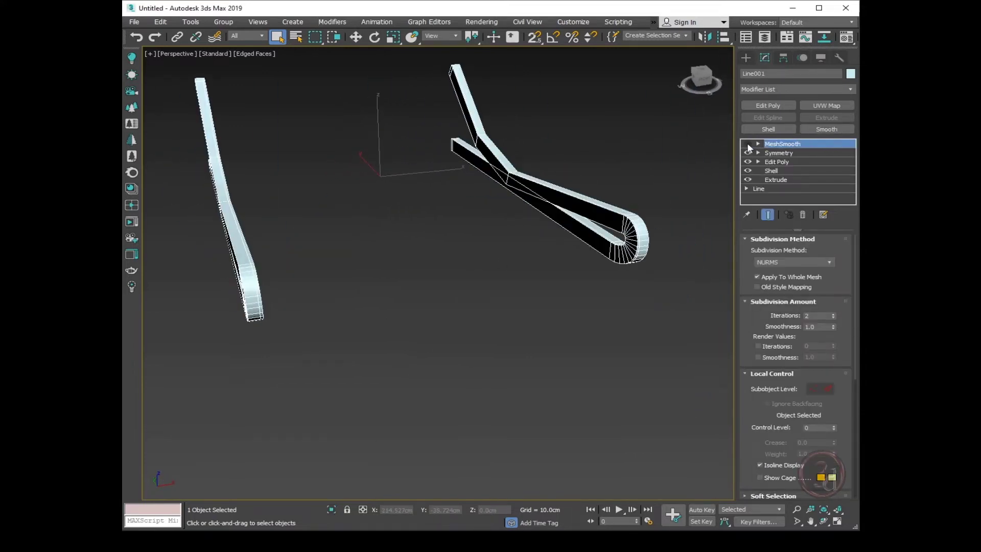
In a top wireframe view, draw a thin vertex-snapped rectangle across the gap between the inner sides of the two tubes.
key("t")
middle_click_drag(432, 277, 400, 234)
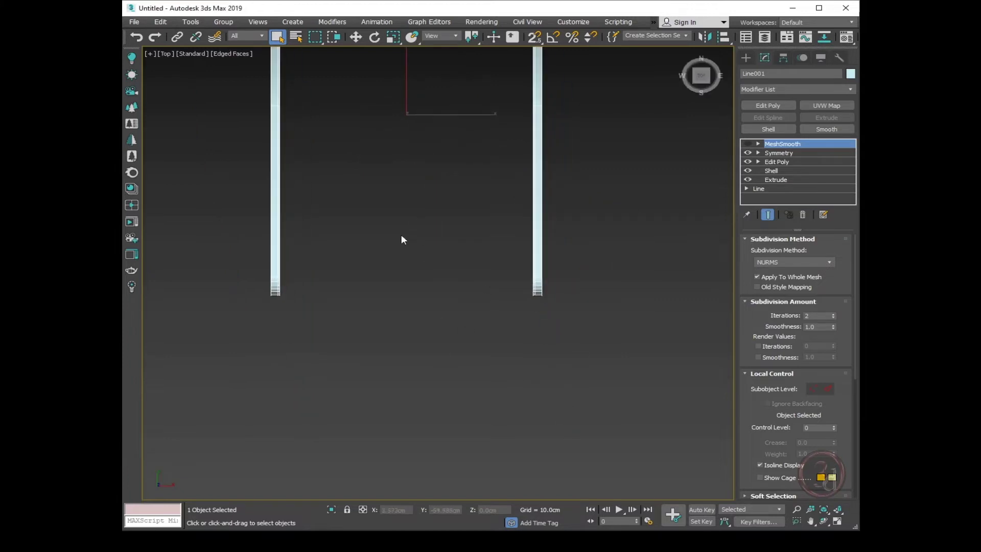
key("F3")
scroll(357, 295, "up", 3)
scroll(376, 296, "down", 1)
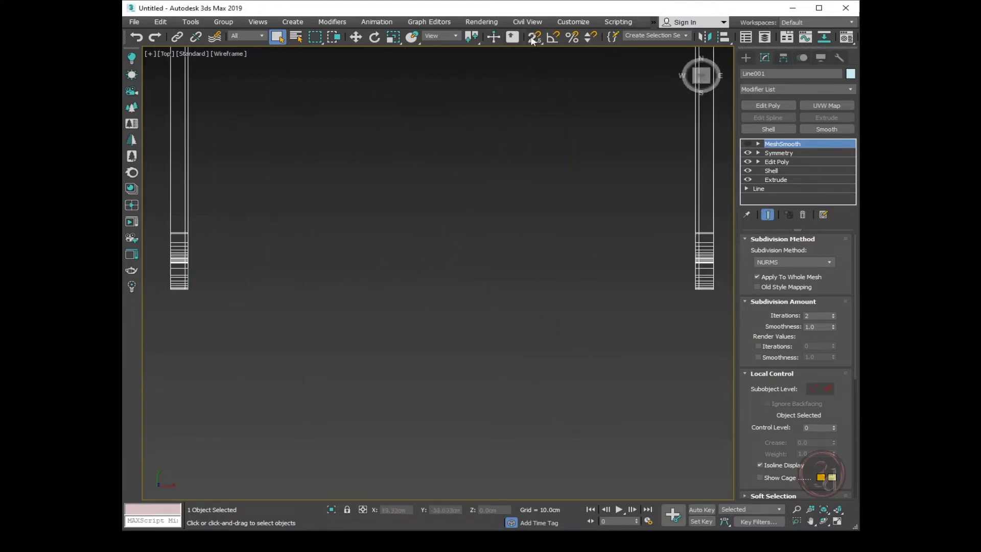
right_click(329, 268)
left_click(355, 218)
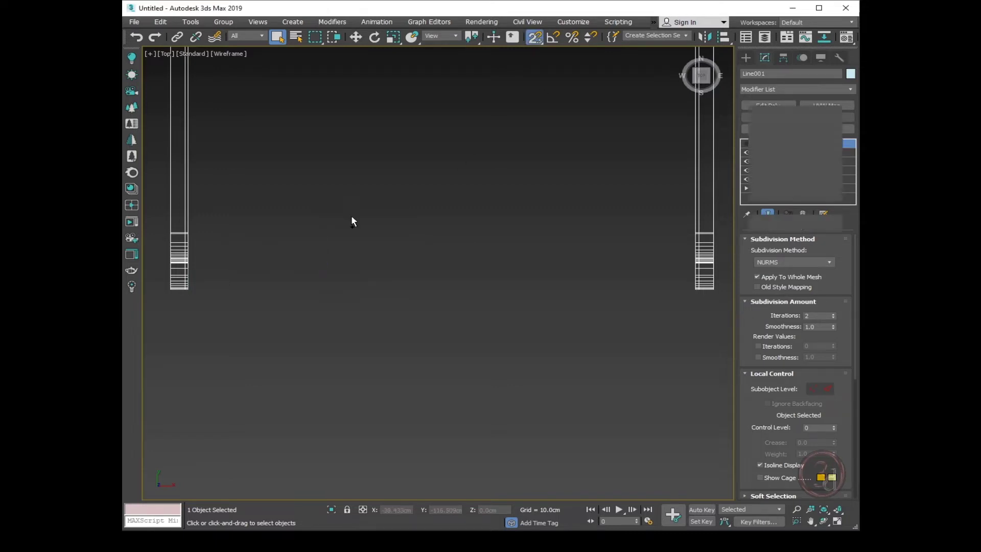
key("s")
key("s")
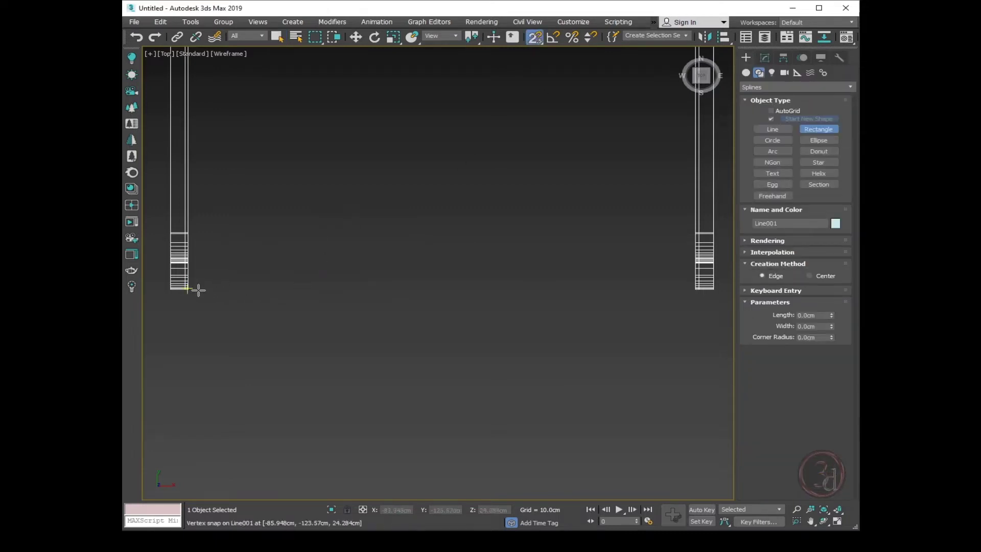
left_click_drag(199, 290, 698, 292)
right_click(697, 292)
key("Escape")
right_click(586, 243)
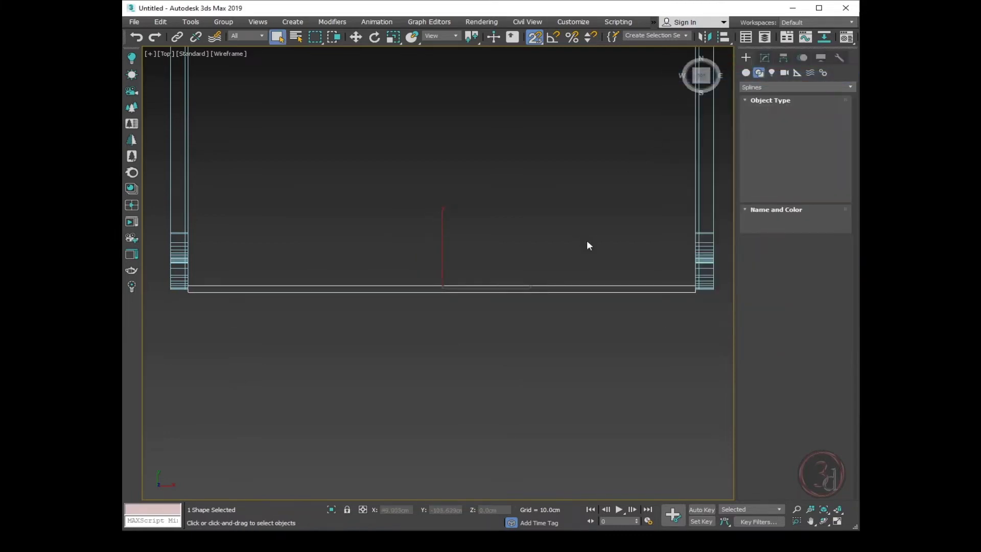
Return to the shaded perspective view, select the trimmed rounded-end piece, and turn snapping off.
key("p")
mouse_move(561, 351)
middle_mouse_down("alt")
mouse_move(447, 286)
mouse_move(395, 236)
mouse_move(414, 234)
middle_mouse_up("alt")
key("w")
key("F3")
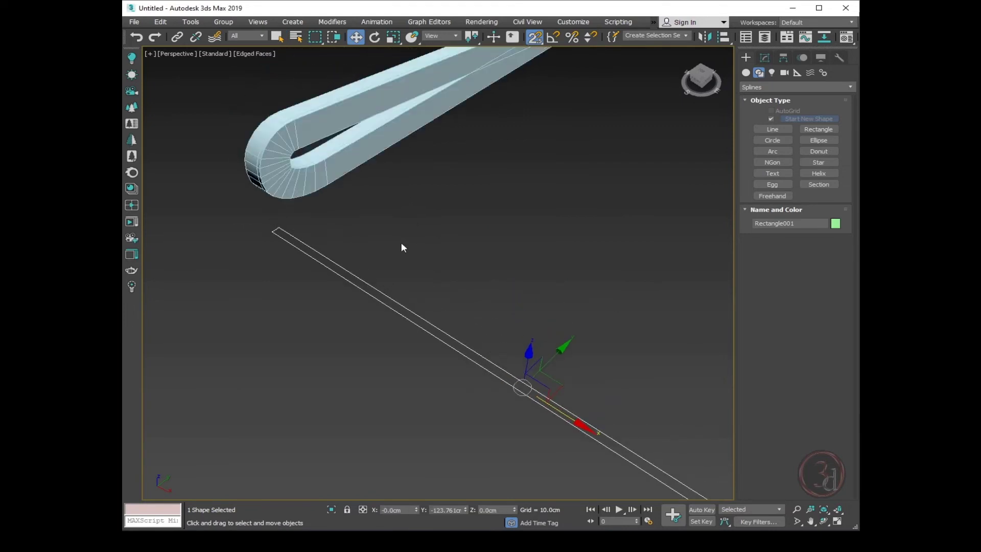
left_click(317, 207)
left_click(289, 177)
key("s")
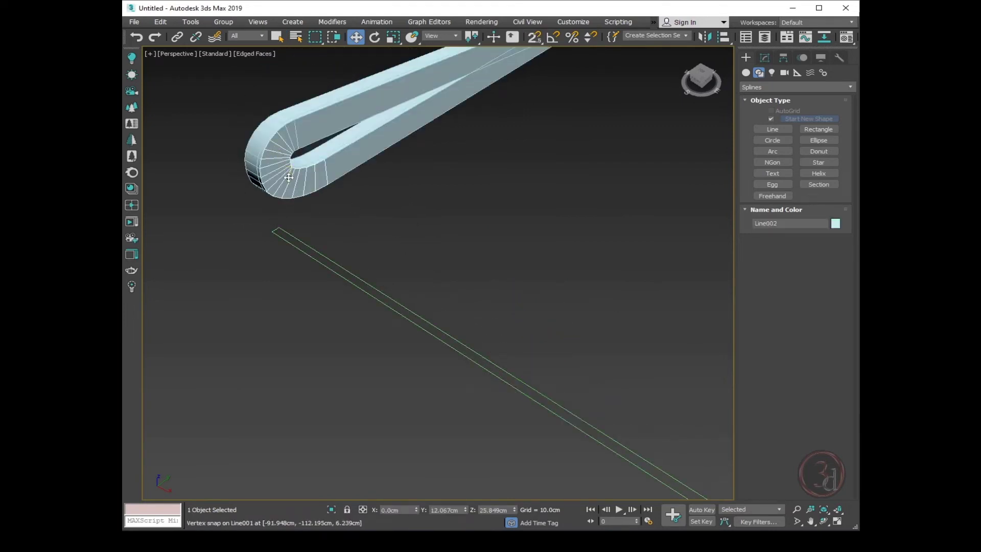
scroll(292, 183, "down", 3)
left_click_drag(590, 154, 644, 183)
right_click(644, 183)
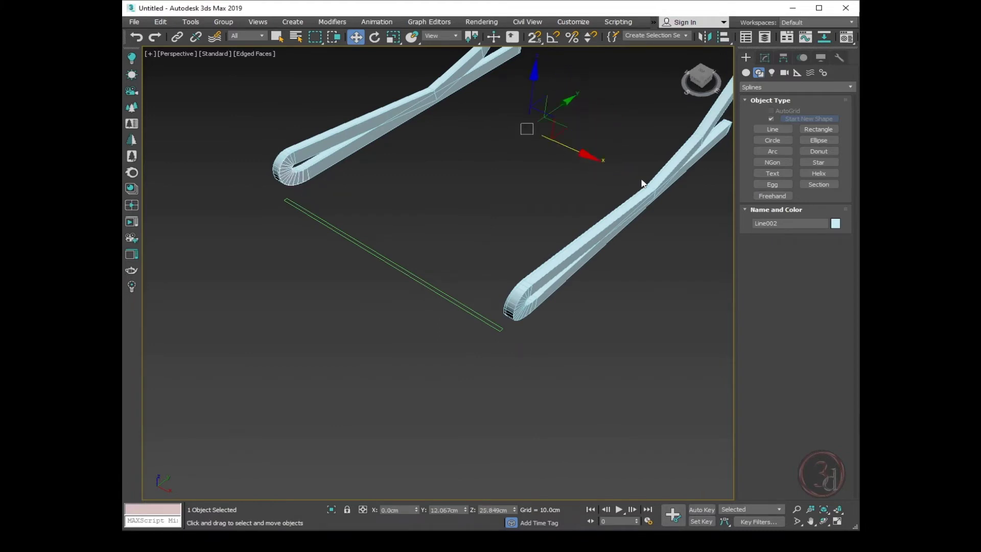
Add a Shell modifier to the rounded-end piece and paste the copied gap width as its outer amount.
left_click(763, 57)
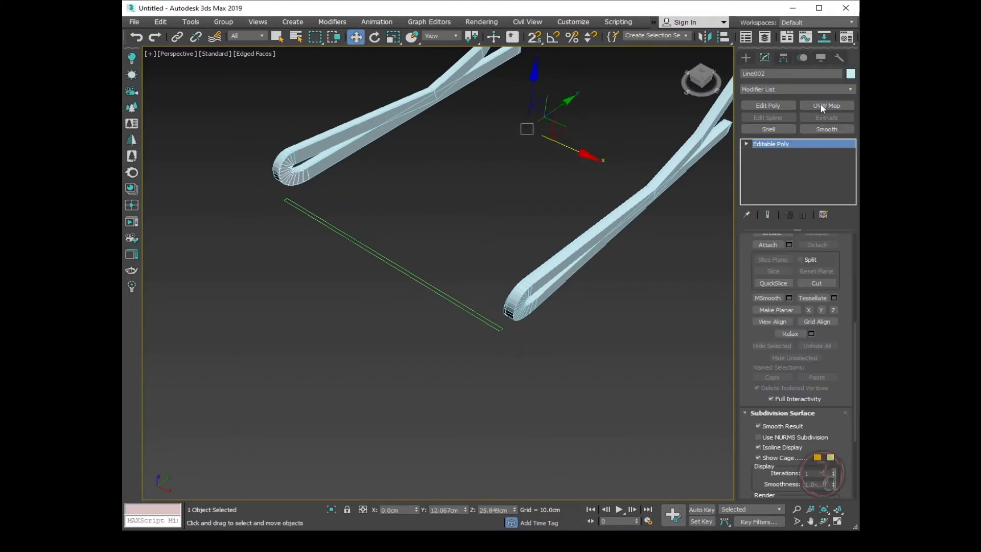
left_click(775, 129)
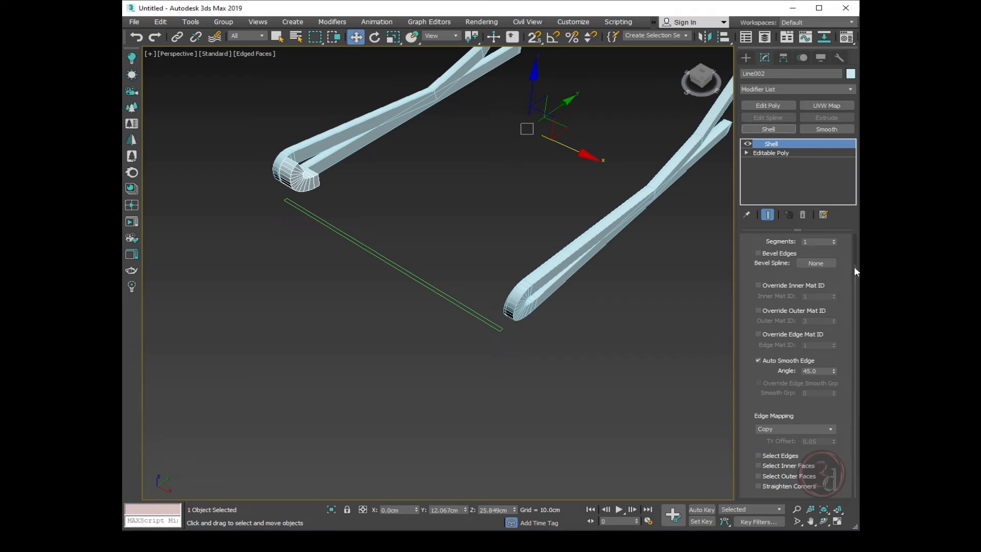
scroll(854, 265, "up", 2)
left_click_drag(835, 266, 835, 262)
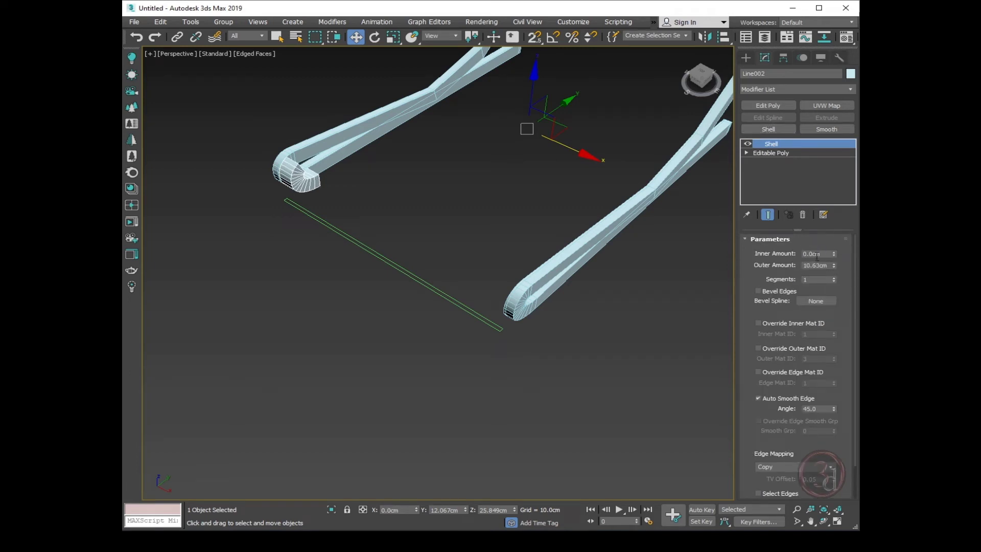
right_click(816, 267)
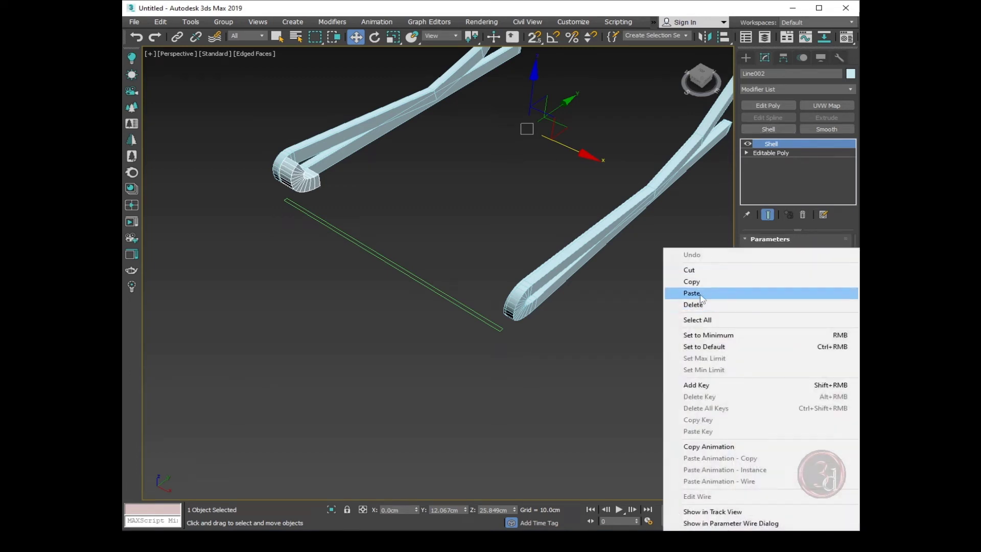
left_click(695, 293)
In the Edit Poly level under MeshSmooth, connect the end bar's lengthwise edges with 2 segments.
middle_click_drag(668, 290, 597, 293, "alt")
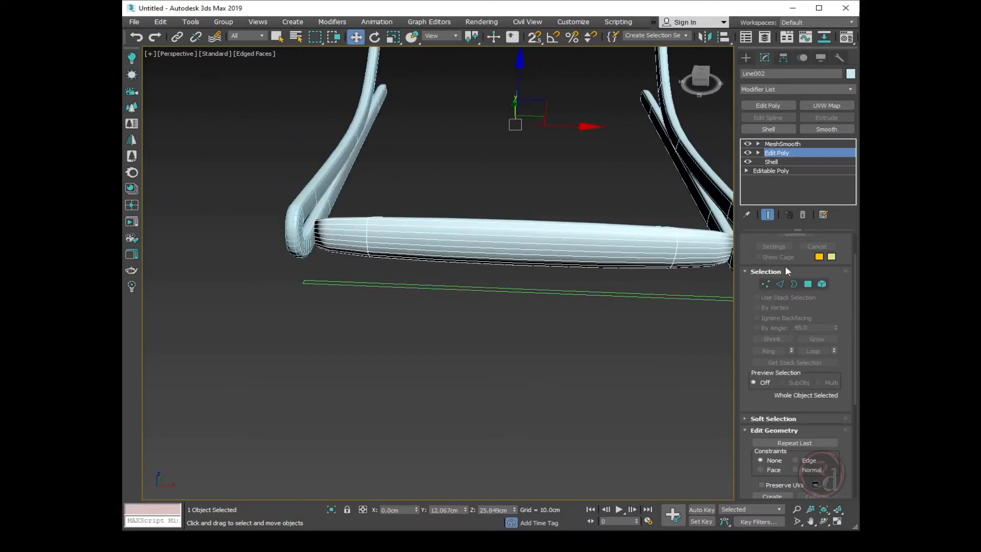
left_click(779, 283)
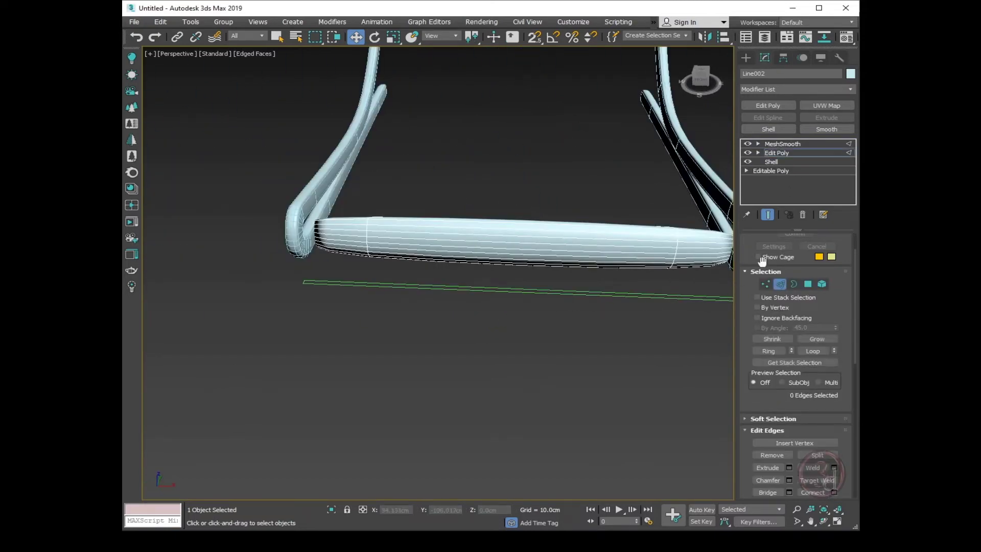
left_click(768, 215)
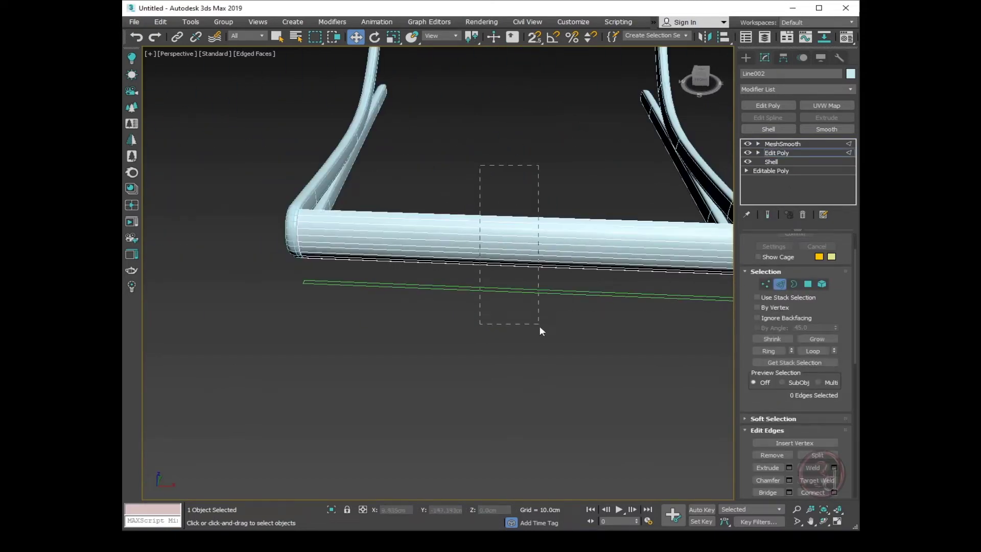
left_click_drag(539, 326, 539, 326)
right_click(535, 182)
left_click(452, 210)
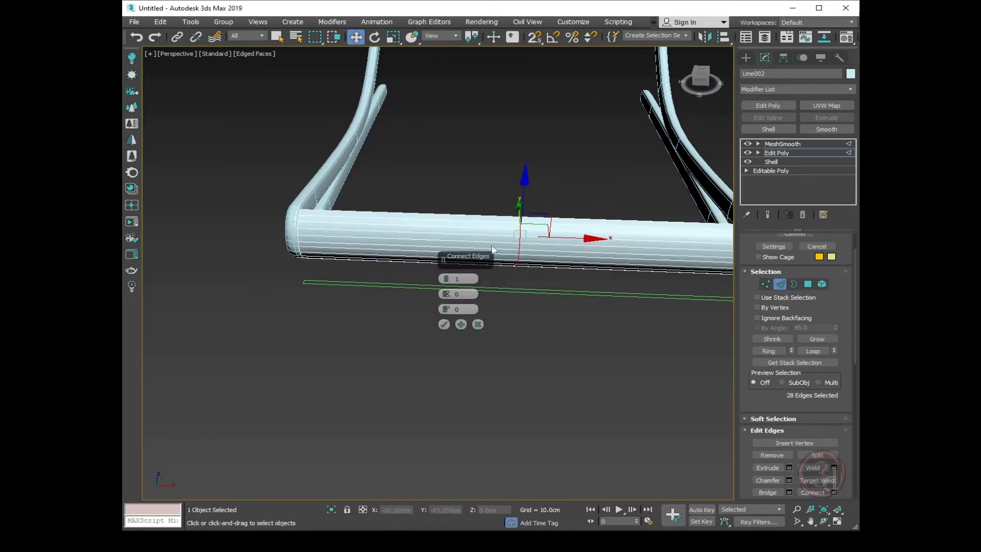
left_click_drag(457, 278, 465, 278)
middle_click_drag(540, 314, 423, 304)
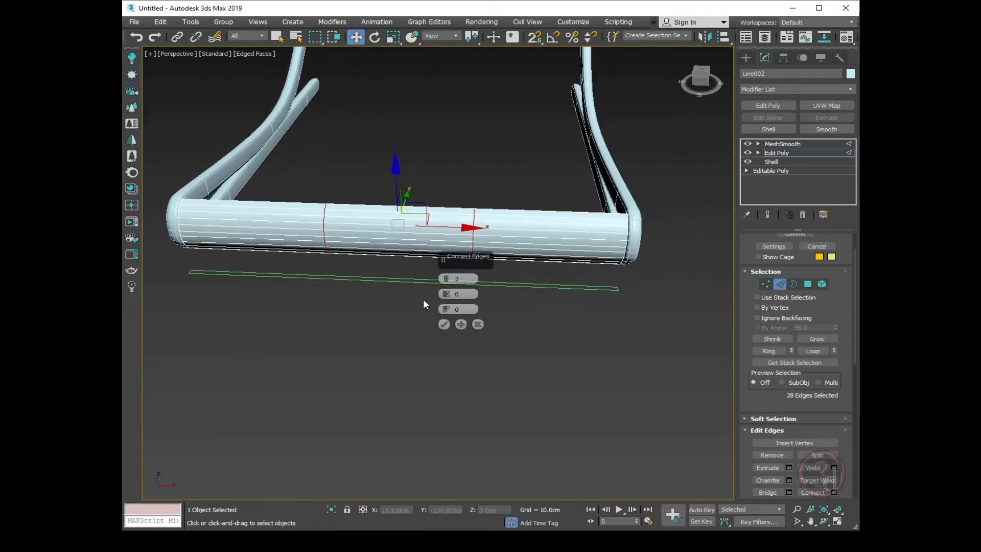
Increase the connected edges' pinch to push the two loops out toward the ends of the bar, checking the smoothed result.
left_click_drag(446, 294, 449, 274)
left_click_drag(468, 197, 468, 195)
left_click(768, 215)
middle_click_drag(661, 271, 508, 284, "alt")
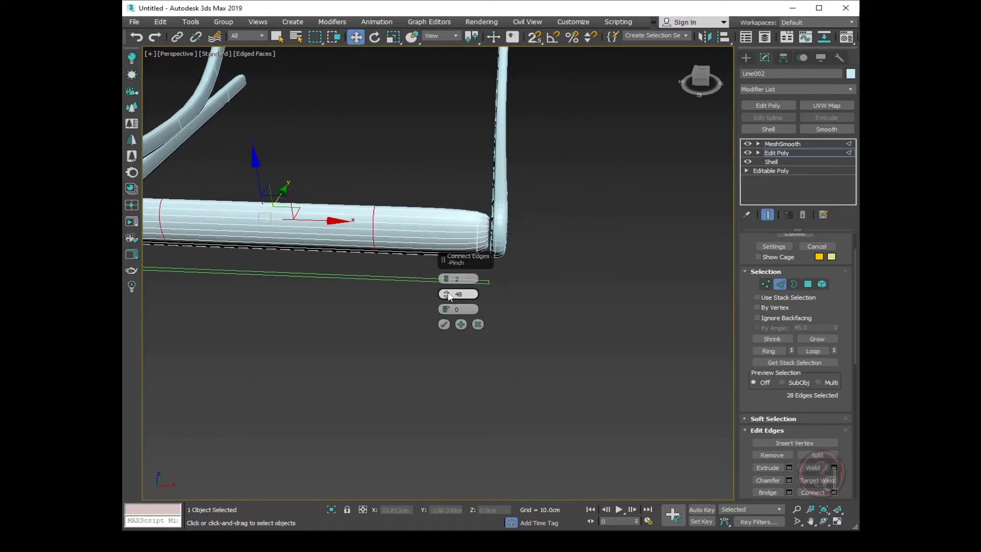
left_click_drag(446, 294, 510, 262)
middle_click_drag(510, 260, 512, 289, "alt")
scroll(489, 227, "up", 5)
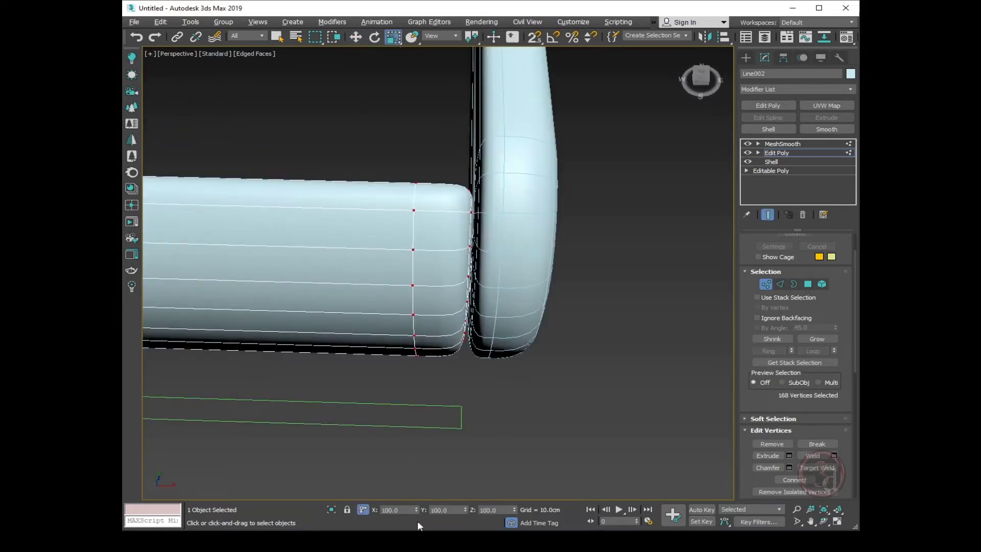
Scale the end bar's vertices slightly along X to fit against the side tubes, leave vertex editing, and deselect the bar.
left_click_drag(414, 506, 408, 498)
scroll(563, 341, "down", 5)
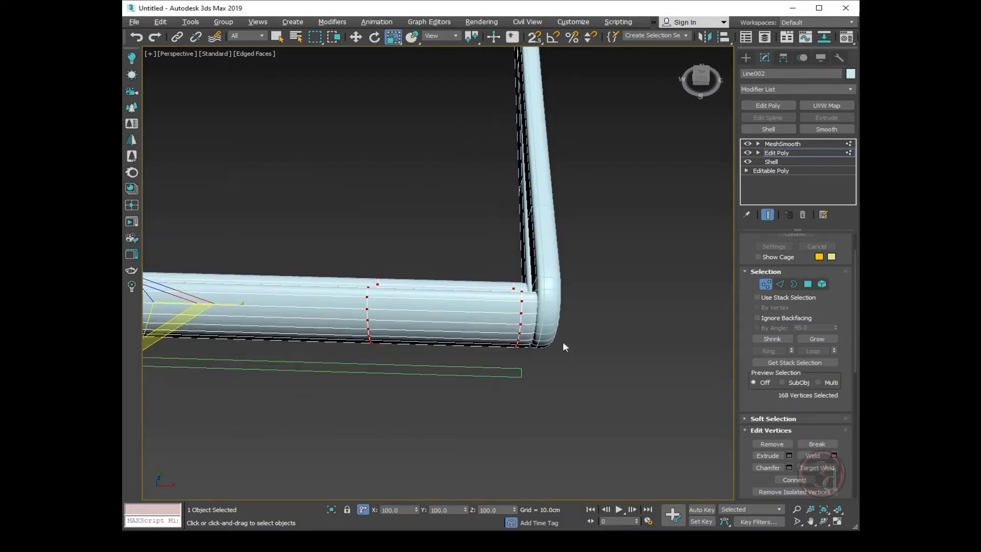
left_click(777, 152)
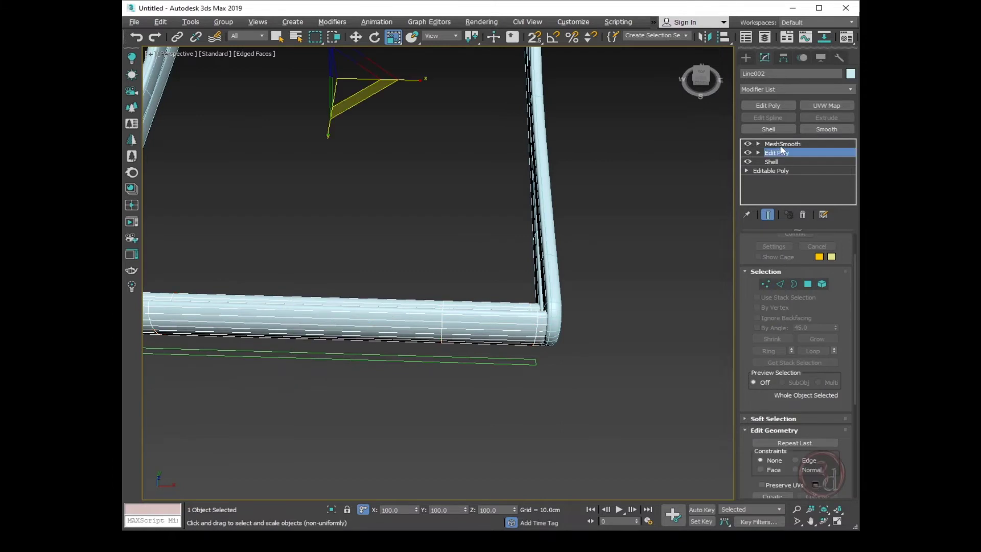
left_click(781, 144)
left_click(654, 322)
key("w")
key("F4")
mouse_move(545, 362)
middle_mouse_down()
mouse_move(529, 351)
mouse_move(498, 297)
middle_mouse_up()
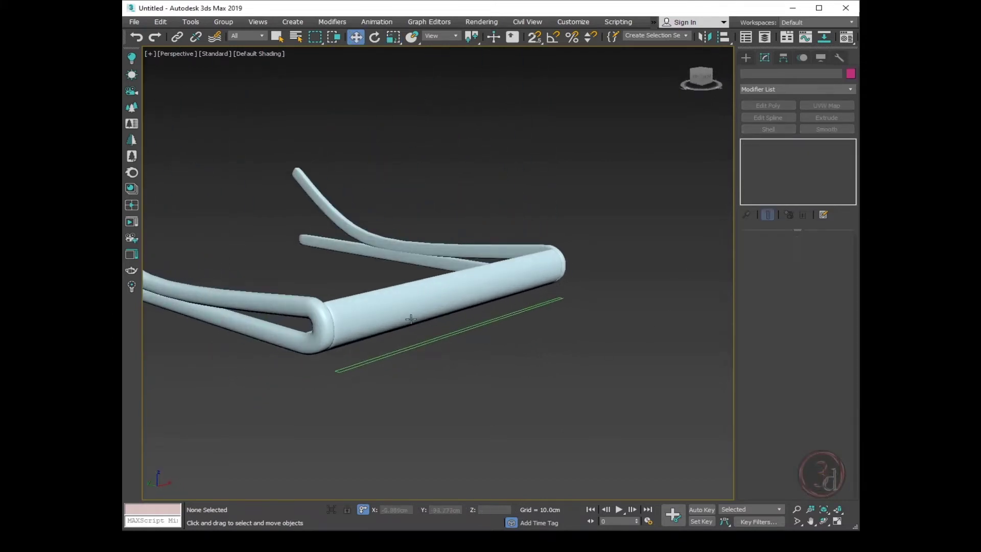
middle_click_drag(411, 319, 504, 324, "alt")
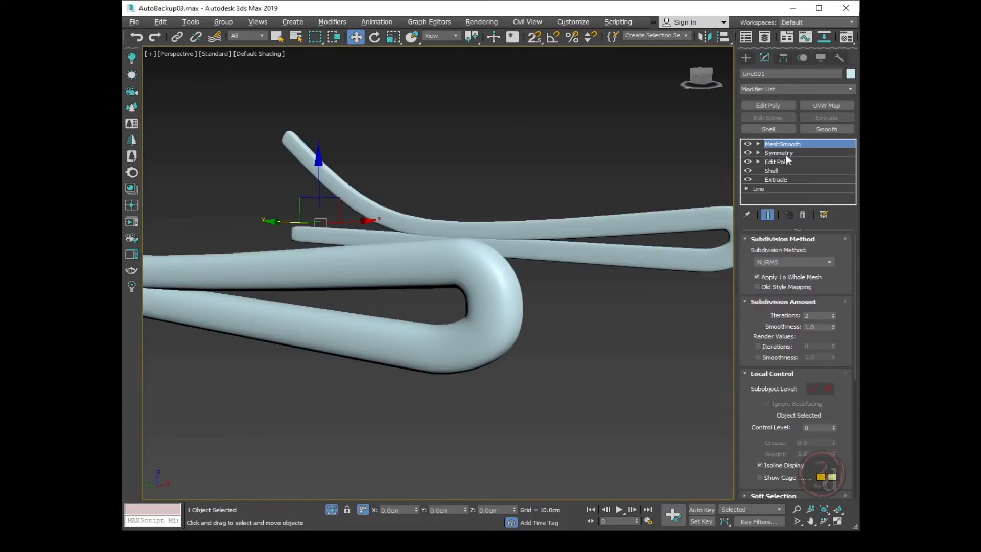
Turn off the side tube's MeshSmooth, show edged faces, and delete the Edit Poly modifier between Shell and Symmetry.
left_click(748, 144)
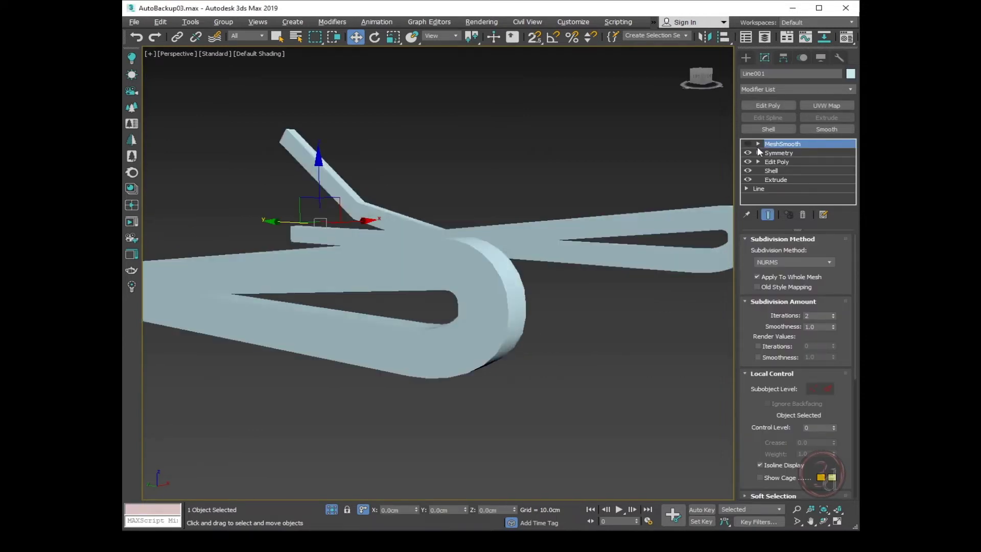
left_click(758, 153)
left_click(770, 162)
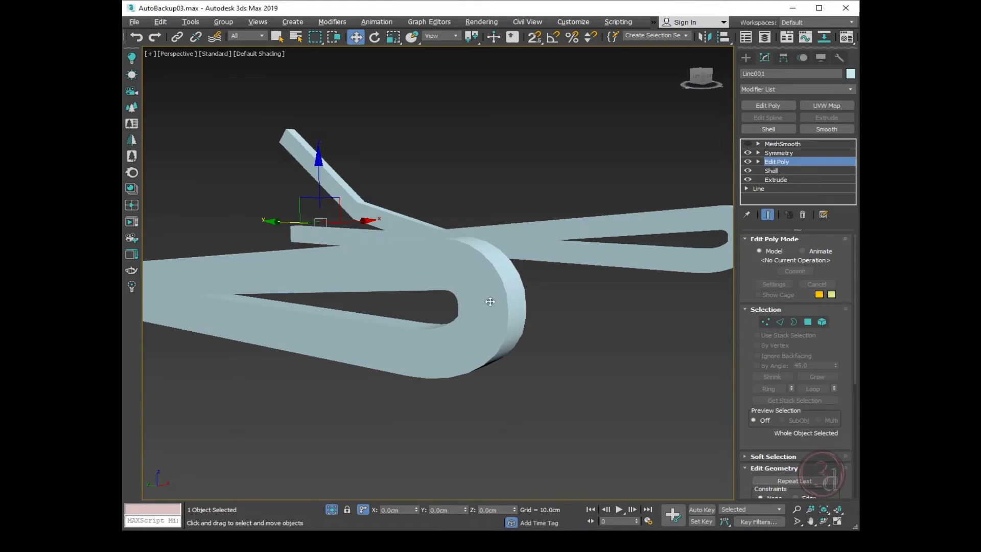
key("F4")
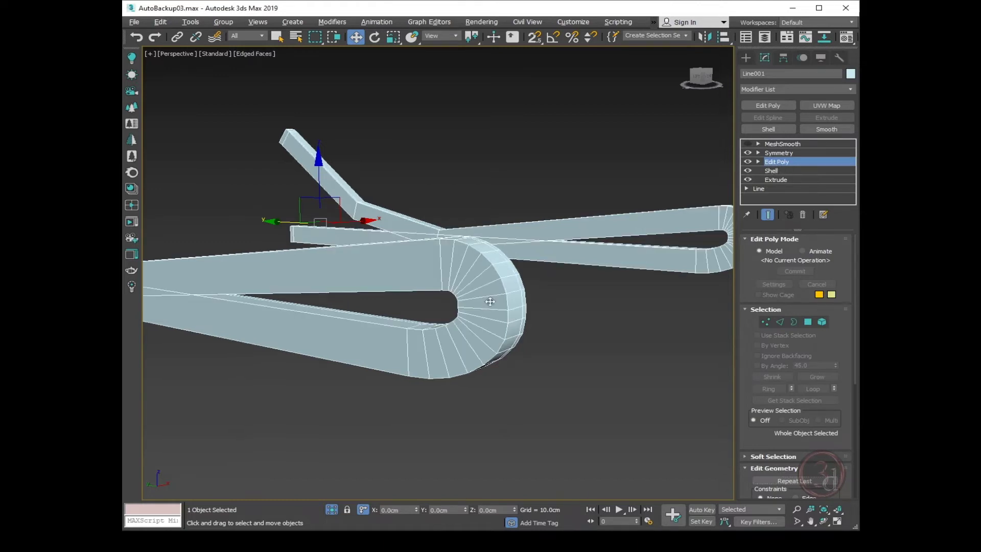
left_click(747, 160)
left_click(747, 159)
left_click(803, 215)
In the base Line with the end result hidden, convert the four vertices of the rounded end to corner vertices.
left_click(775, 180)
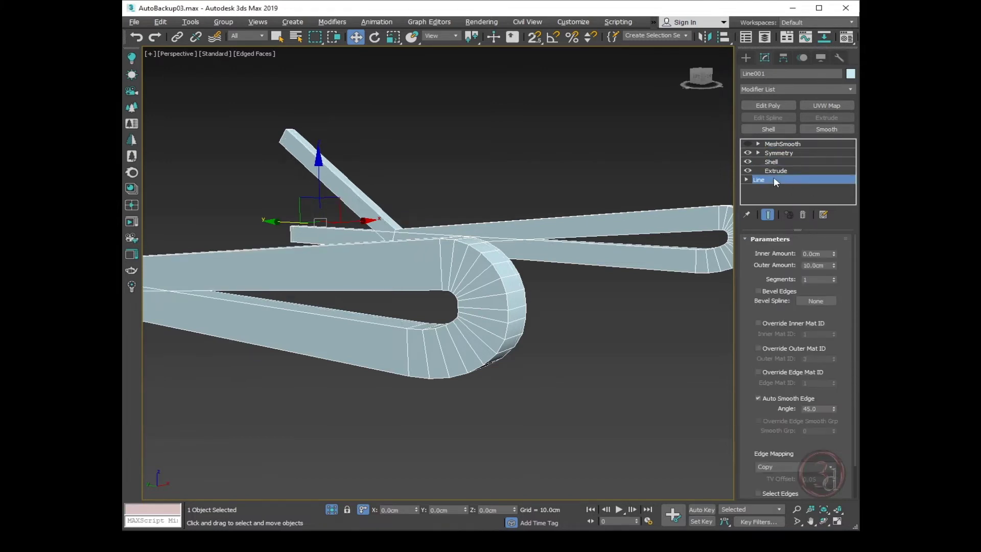
key("1")
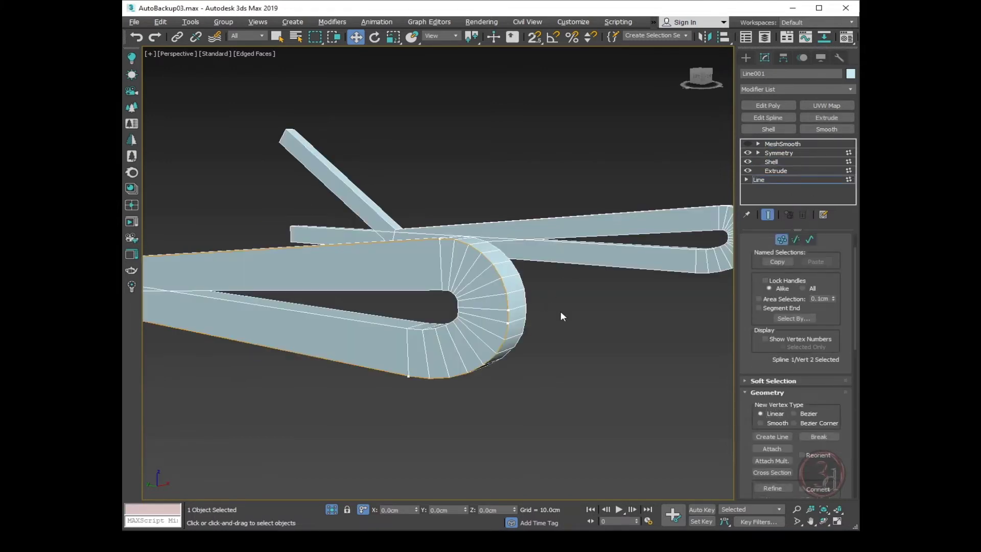
key("ctrl+e")
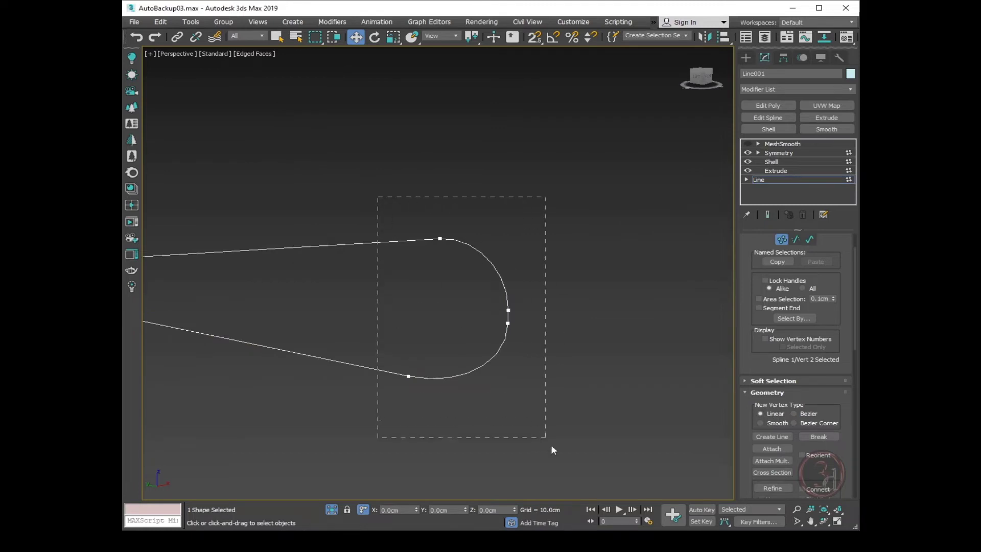
left_click_drag(552, 447, 552, 448)
right_click(482, 299)
left_click(461, 241)
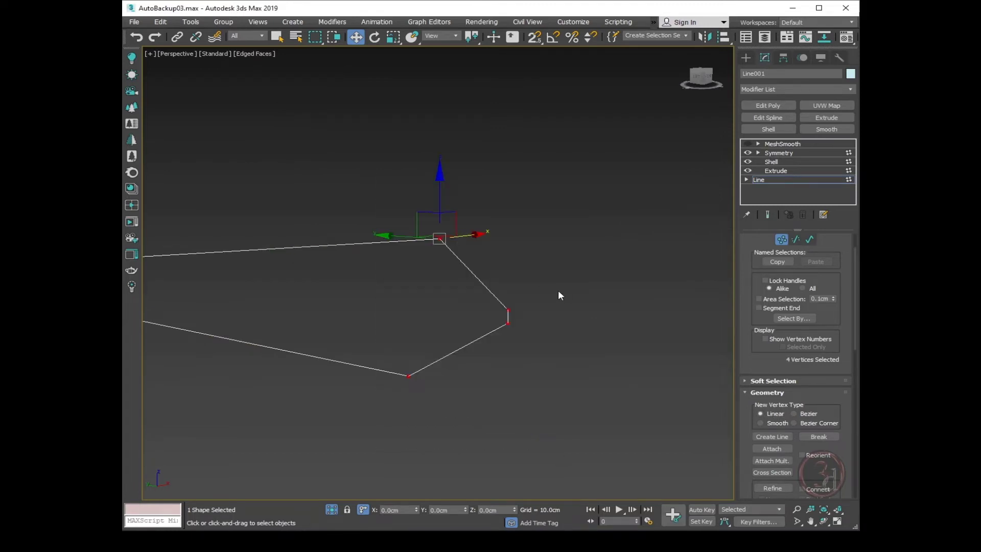
Select the two vertices at the tip of the spline and scale them apart vertically along Z.
left_click_drag(526, 278, 492, 338)
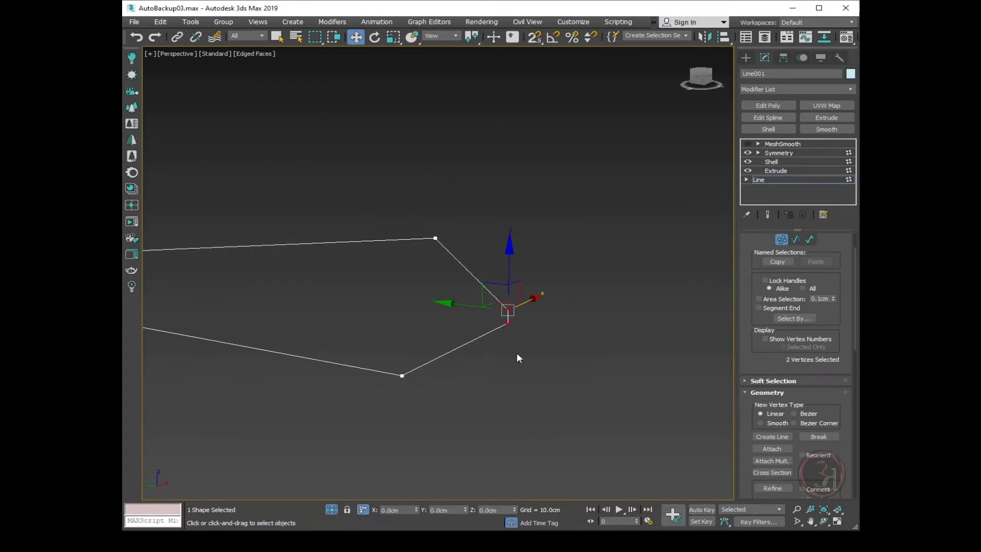
key("r")
left_click_drag(520, 265, 543, 402)
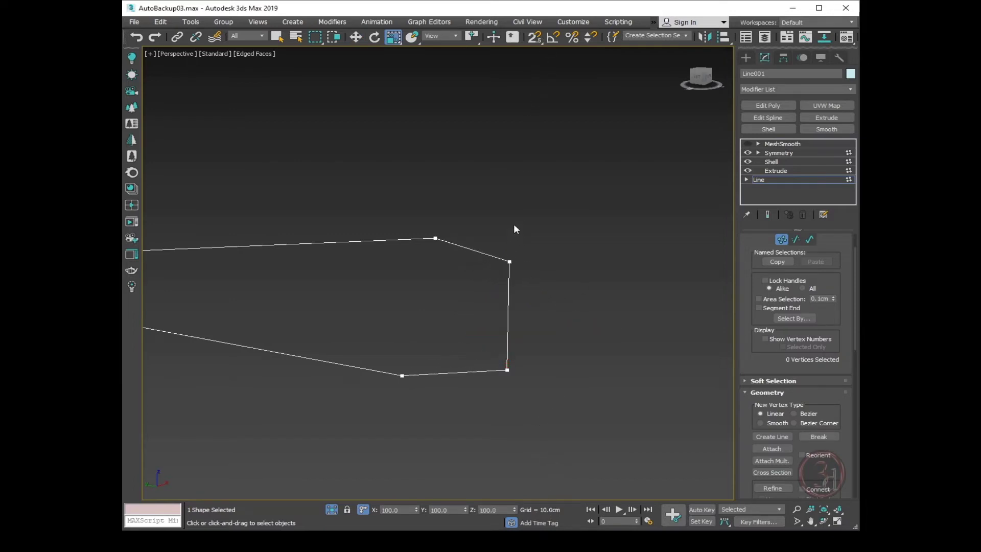
Divide the spline's vertical end segment with one vertex at its middle, then switch to the Move tool.
key("2")
left_click(508, 299)
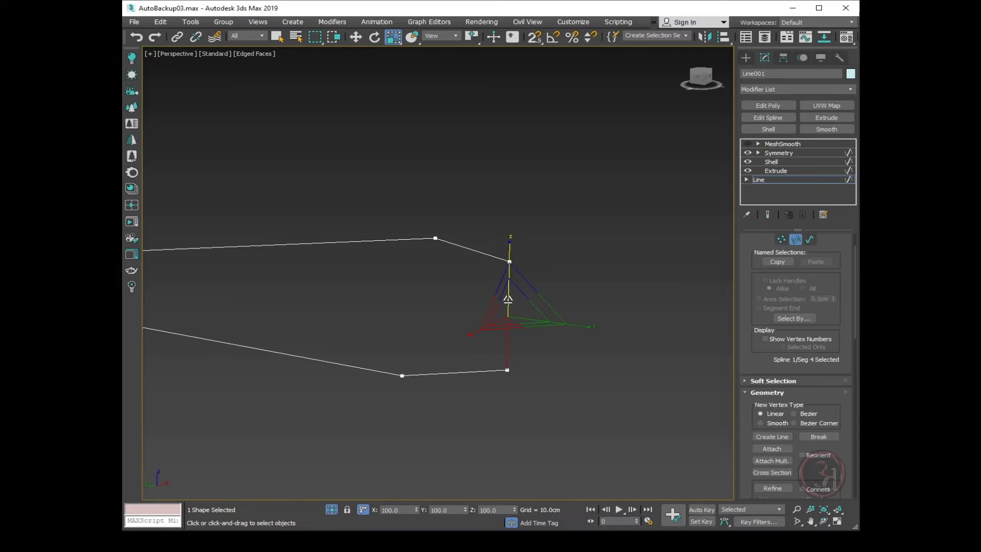
right_click(508, 298)
left_click(482, 224)
left_click_drag(513, 315, 501, 309)
key("w")
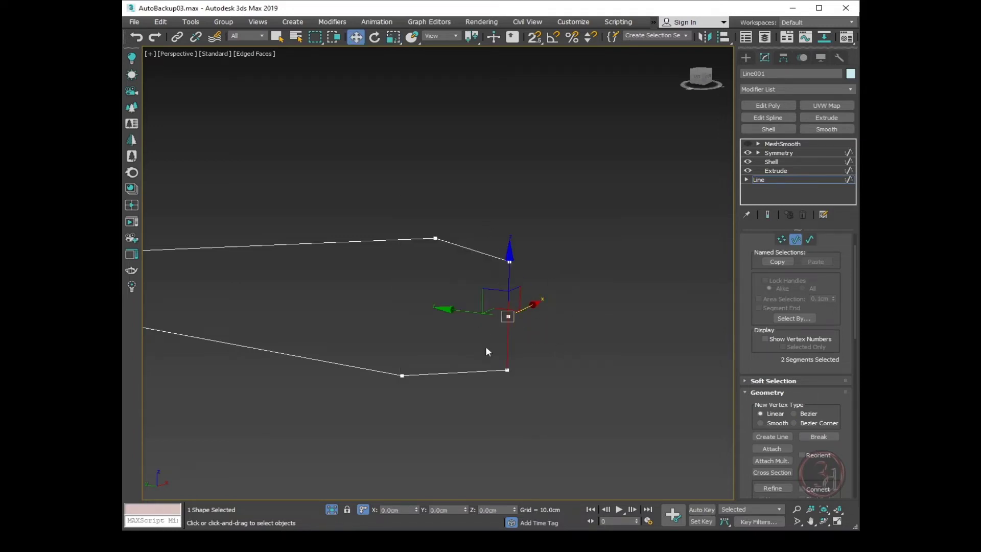
Move the end's upper and lower corner vertices inward along Y, show the end result, and turn MeshSmooth back on.
middle_click_drag(488, 351, 538, 271, "alt")
key("1")
left_click_drag(453, 267, 433, 264)
left_click(768, 214)
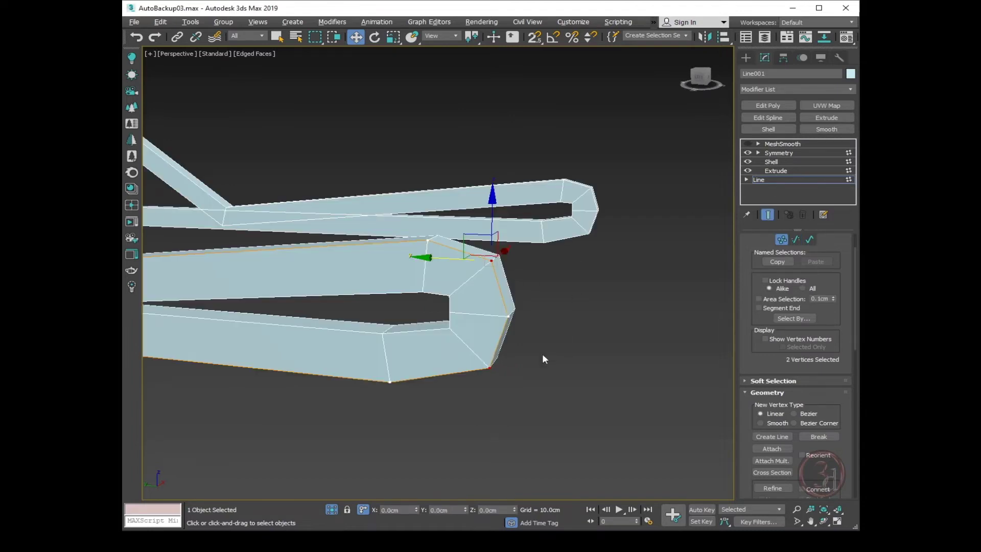
middle_click_drag(542, 359, 525, 314, "alt")
left_click(748, 144)
left_click(782, 143)
Turn off Symmetry and add an Edit Poly modifier directly above Shell, working in the Left view.
key("l")
scroll(409, 250, "up", 3)
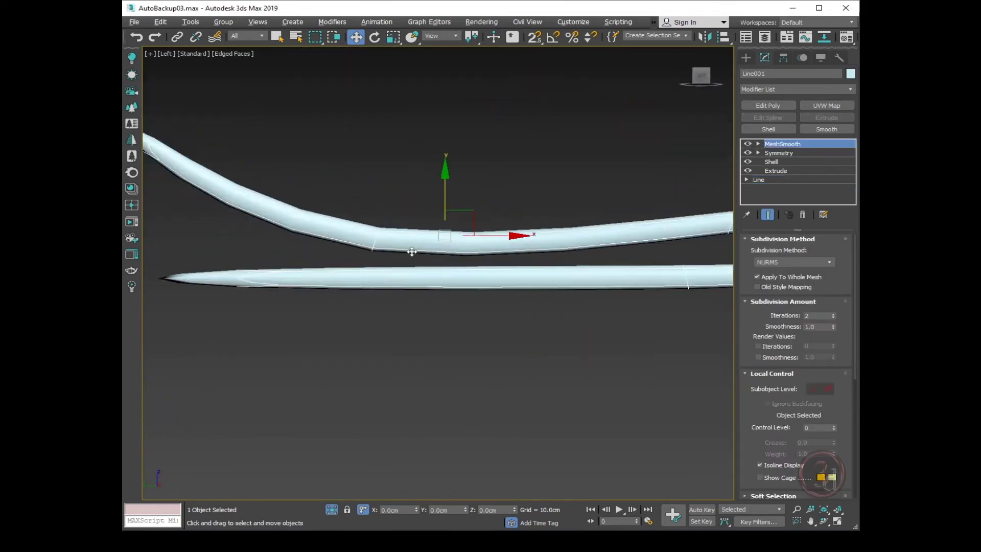
middle_click_drag(409, 250, 573, 275)
left_click(782, 161)
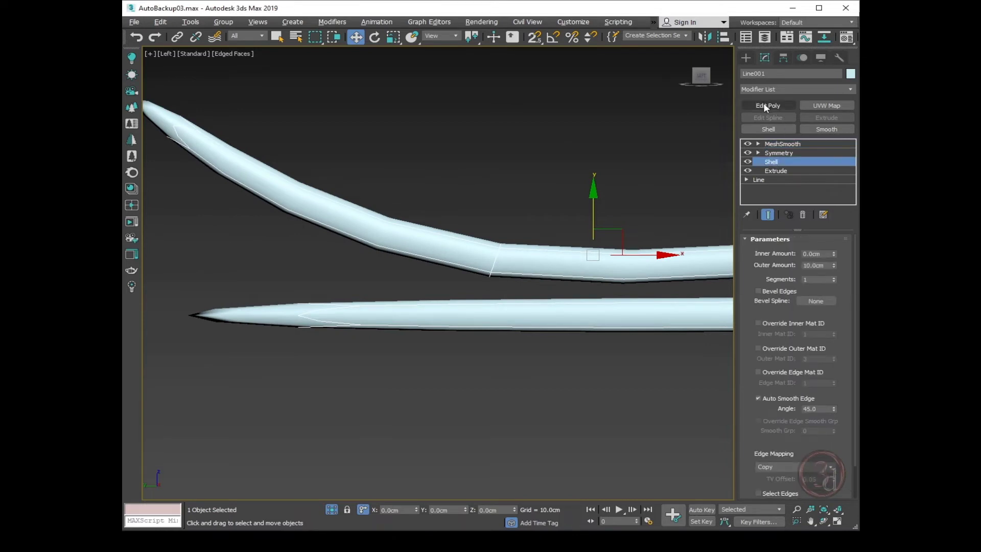
middle_click_drag(276, 176, 311, 190)
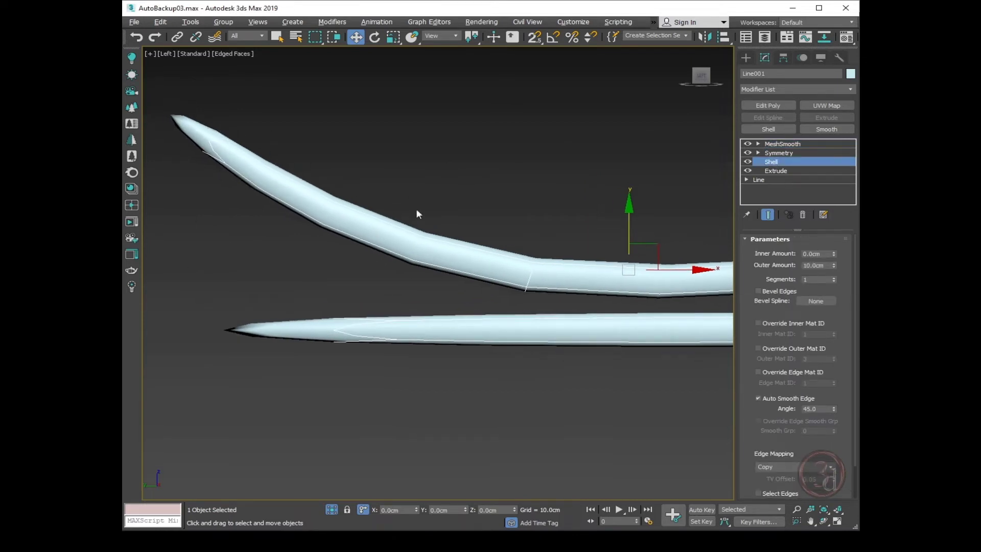
left_click(787, 152)
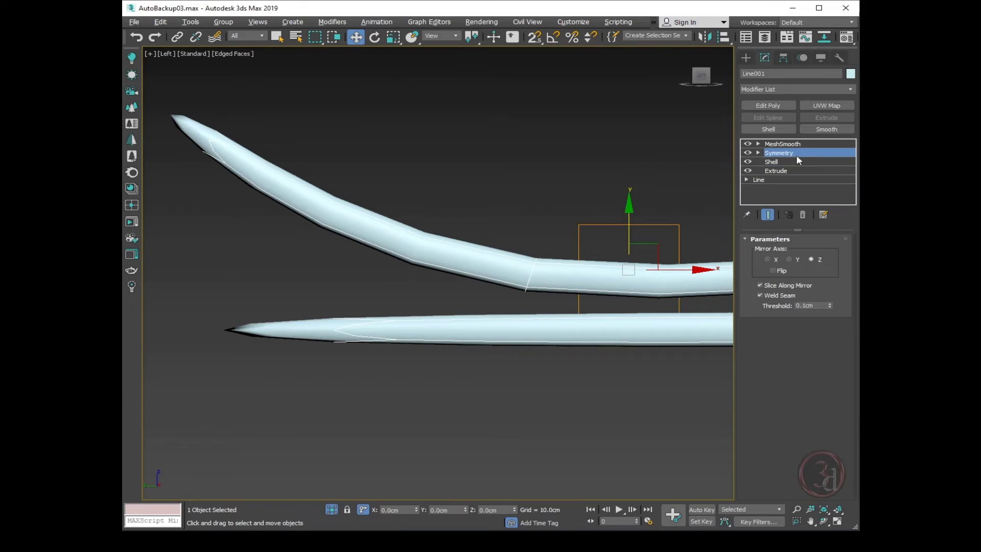
left_click(747, 152)
left_click(766, 105)
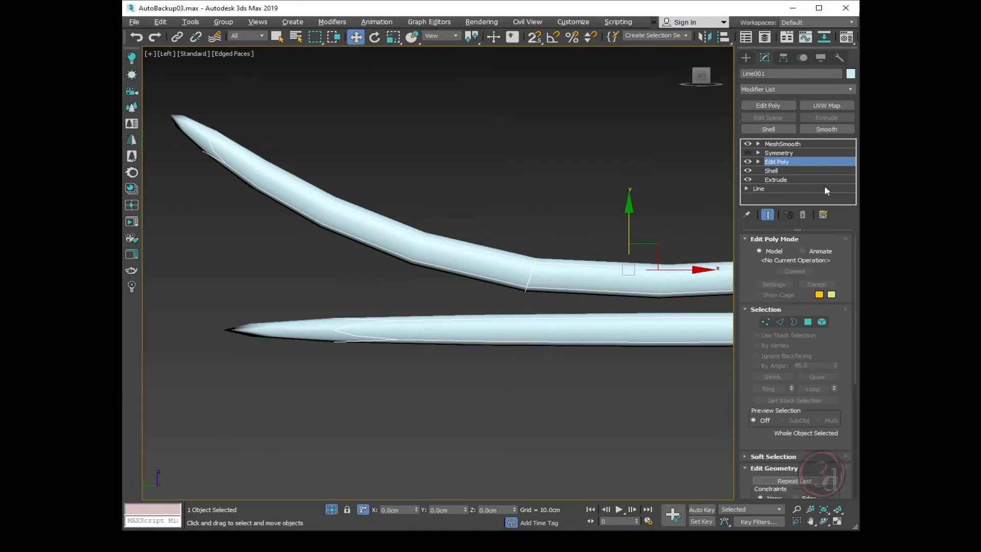
Connect the raised arm's four lengthwise edges with 1 segment, slid to -90 toward the arm's free end.
left_click(780, 322)
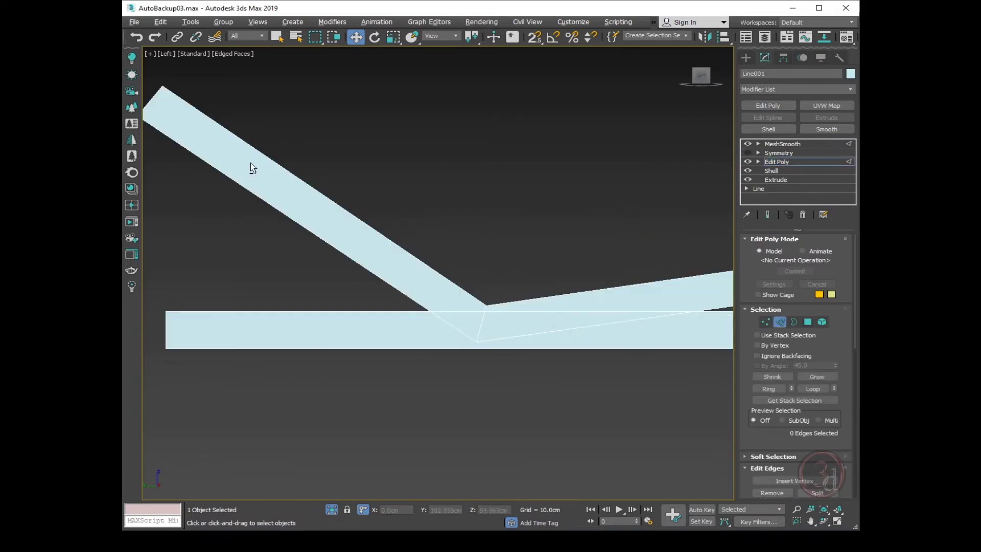
left_click_drag(280, 116, 206, 188)
right_click(258, 138)
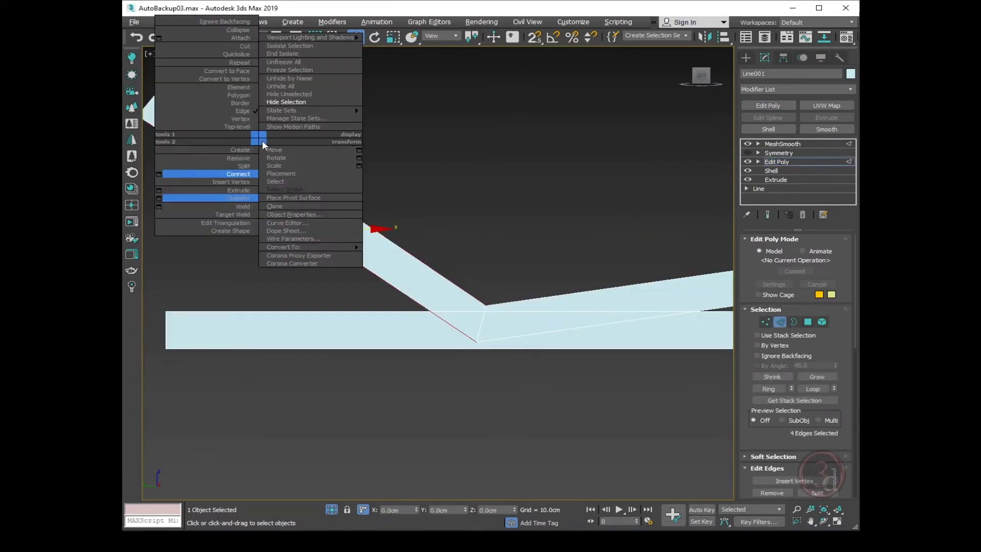
left_click(159, 174)
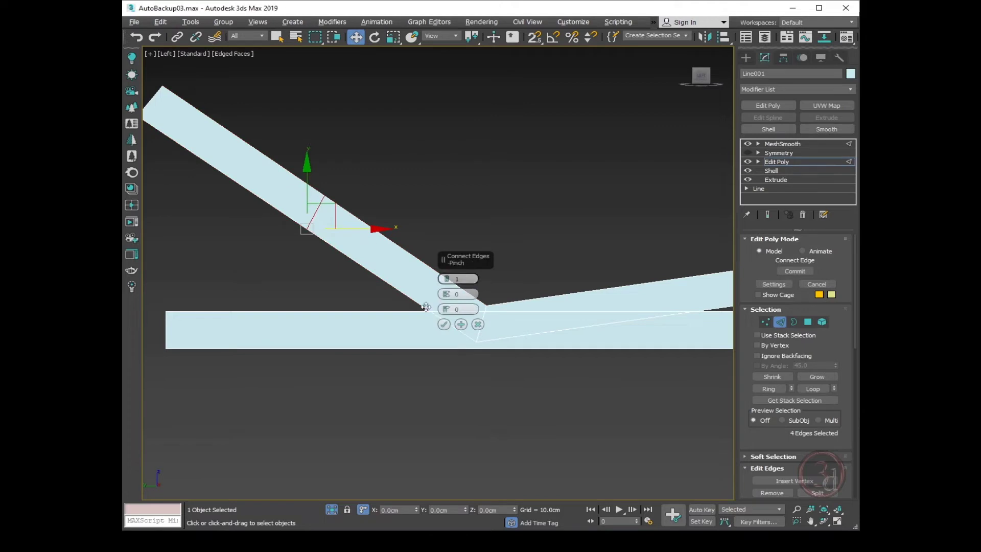
left_click_drag(446, 309, 453, 498)
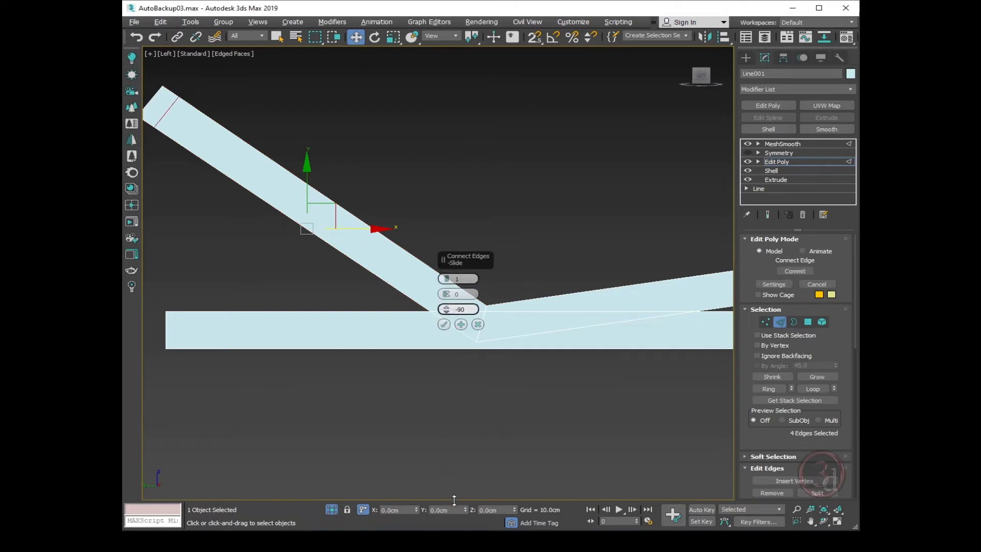
left_click(443, 324)
Ring-select the edges across the tube's width and connect them with 1 segment at a slide of -80, previewing the smoothed result.
middle_click_drag(443, 324, 396, 305, "alt")
left_click(393, 329)
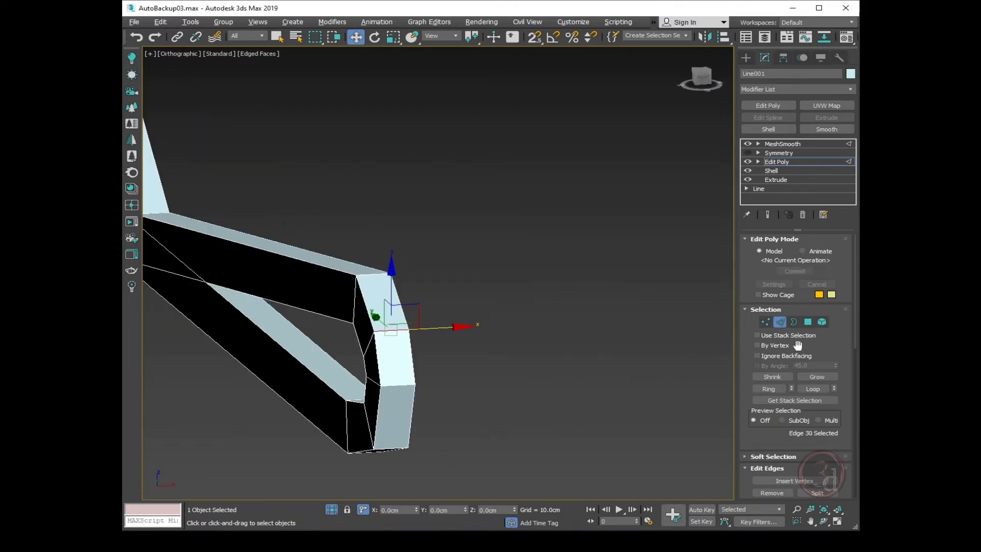
left_click(769, 389)
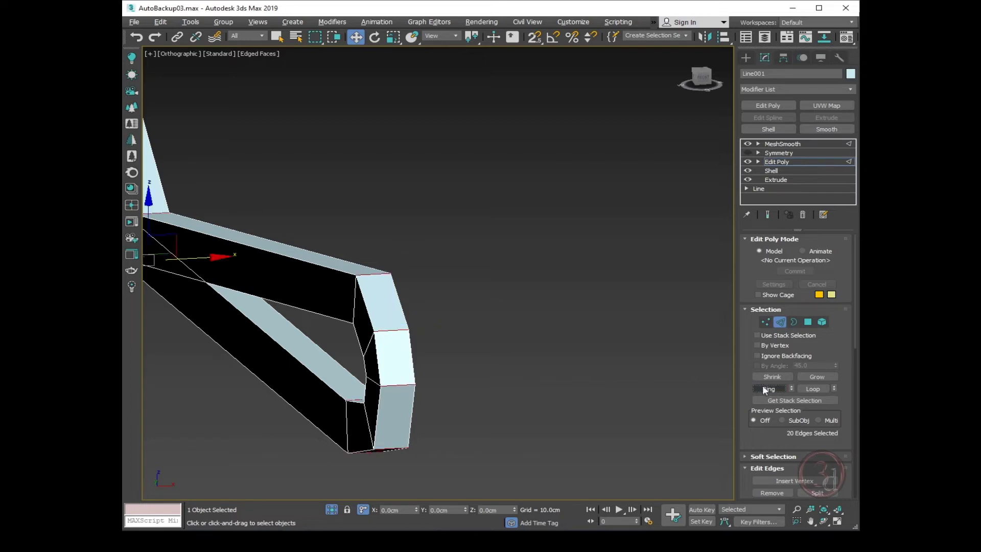
right_click(352, 303)
left_click(259, 336)
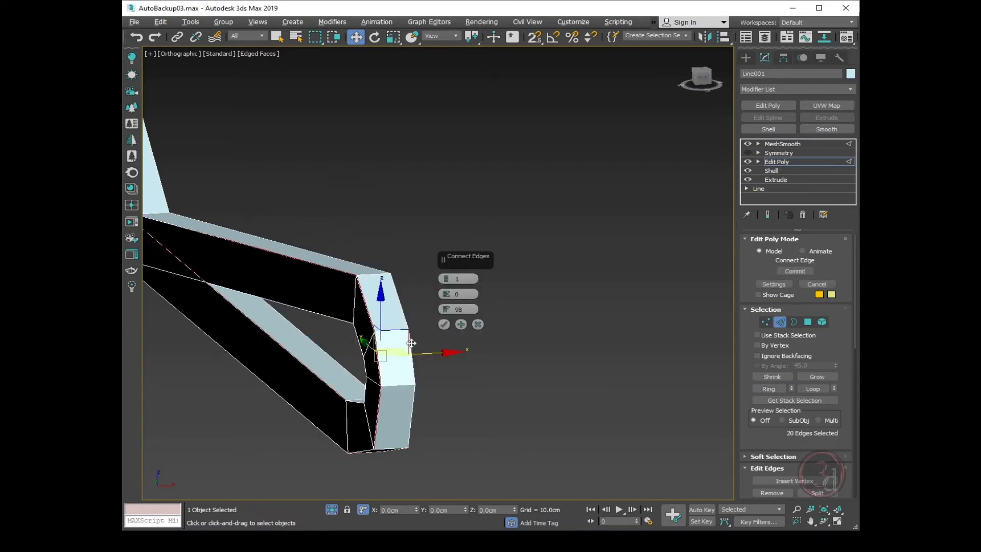
left_click_drag(446, 309, 469, 474)
key("ctrl+e")
middle_click_drag(451, 396, 419, 390, "alt")
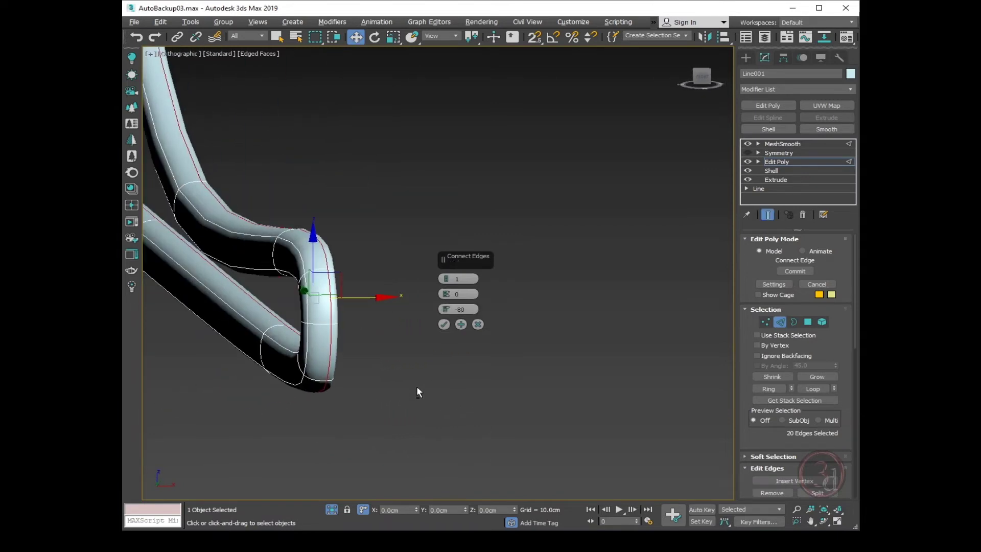
Set the connected loop's slide to -87, compare with the smoothed result, accept it, and leave edge editing.
left_click(447, 312)
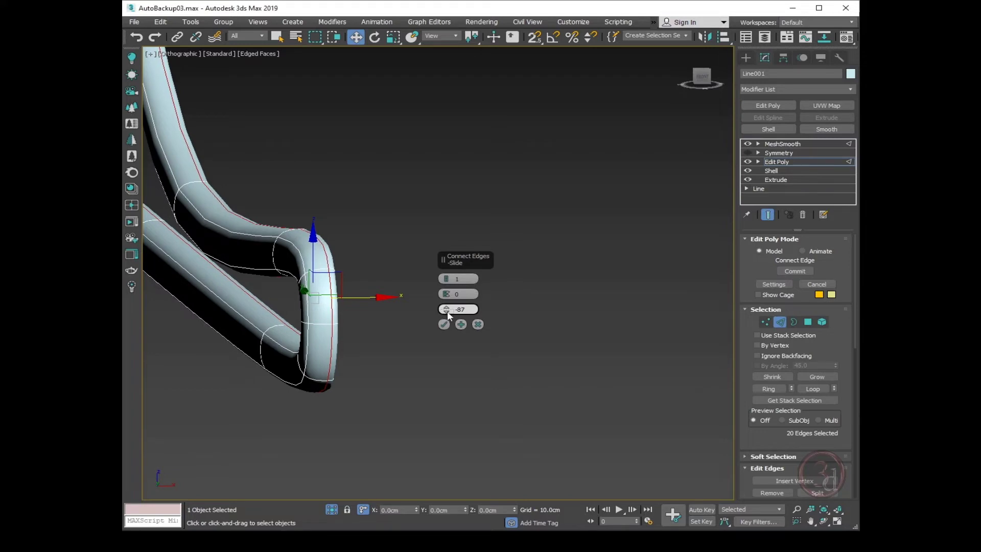
key("ctrl+e")
key("ctrl+e")
left_click(444, 324)
left_click(779, 162)
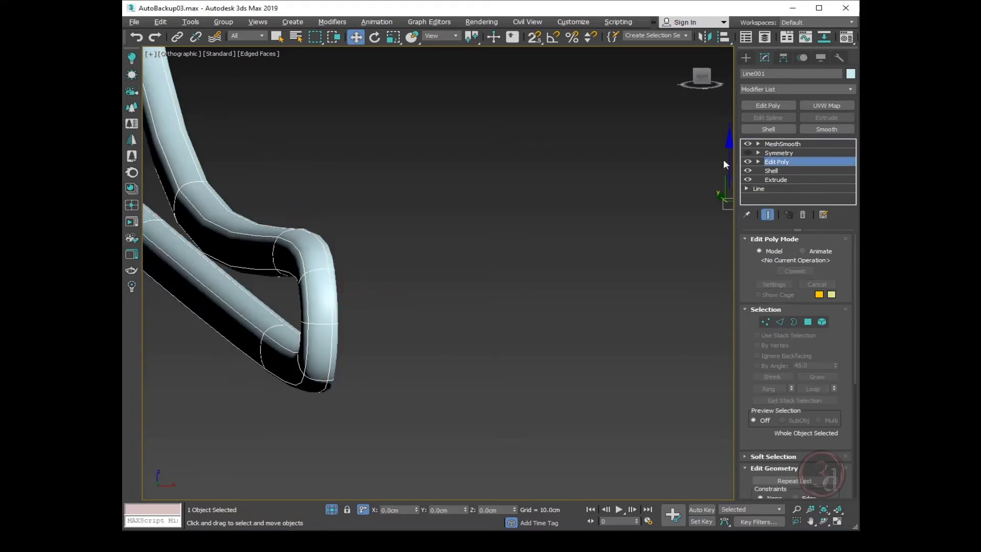
Turn Symmetry back on for the side tubes, end isolation, and select the end bar.
middle_click_drag(490, 281, 508, 333, "alt")
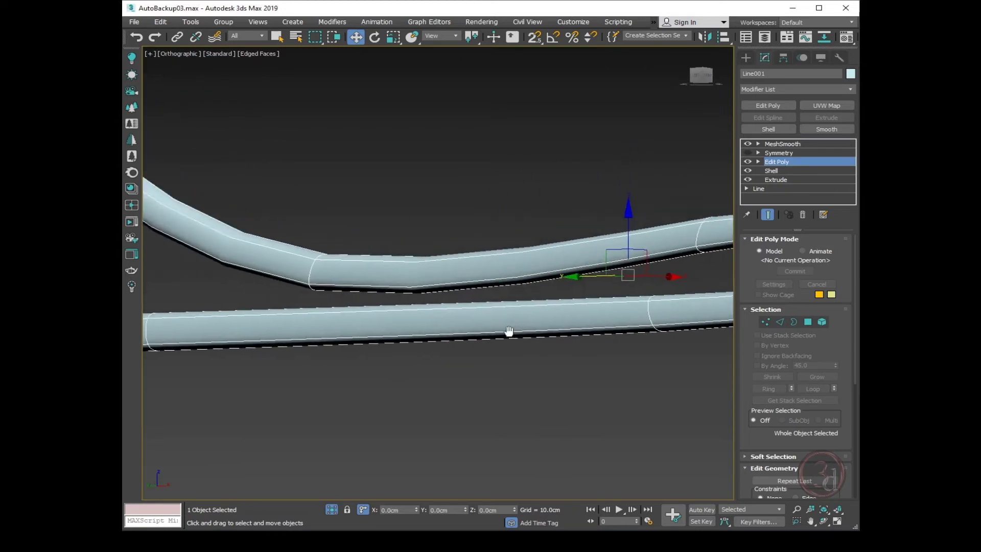
scroll(505, 322, "down", 5)
scroll(482, 335, "up", 2)
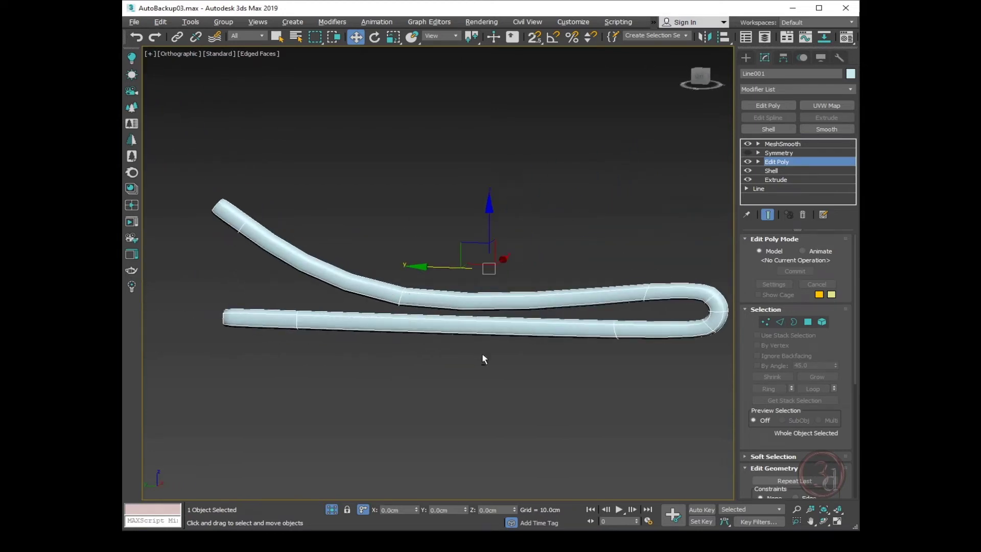
left_click(782, 144)
left_click(748, 153)
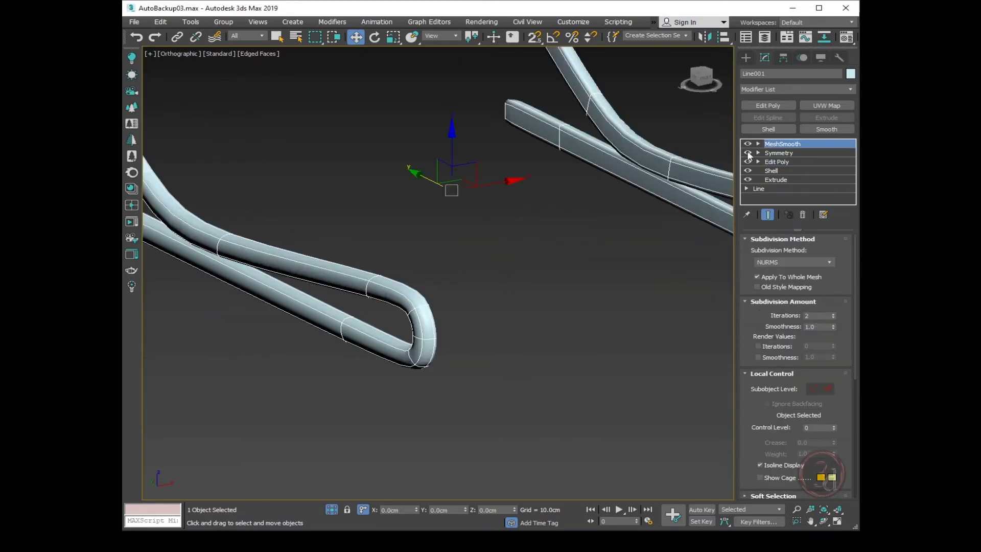
left_click(333, 510)
left_click(492, 318)
Select the side tubes and open their Edit Poly modifier at polygon level, with the smoothed end result hidden.
scroll(473, 355, "down", 2)
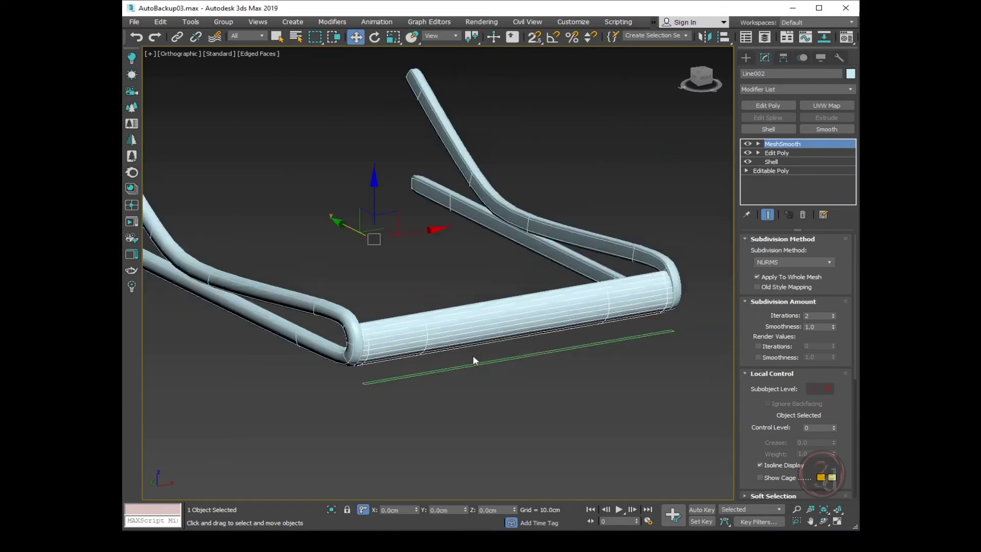
middle_click_drag(452, 312, 394, 276, "alt")
scroll(404, 260, "up", 3)
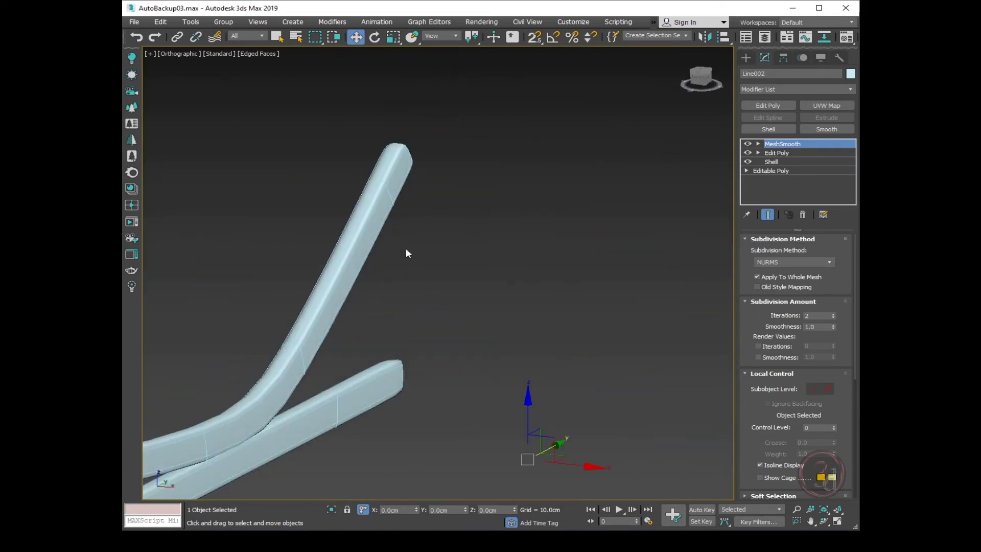
left_click(383, 194)
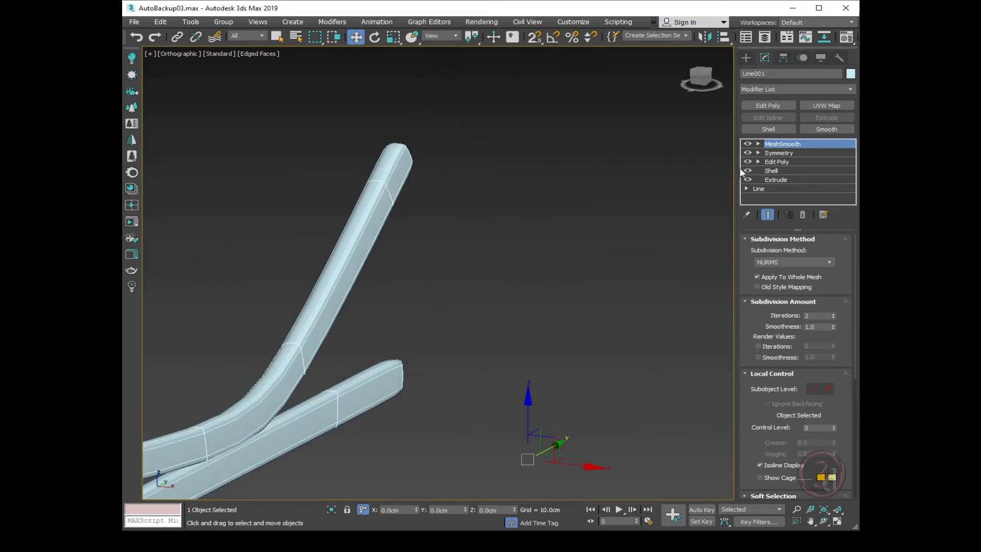
left_click(781, 161)
left_click(812, 322)
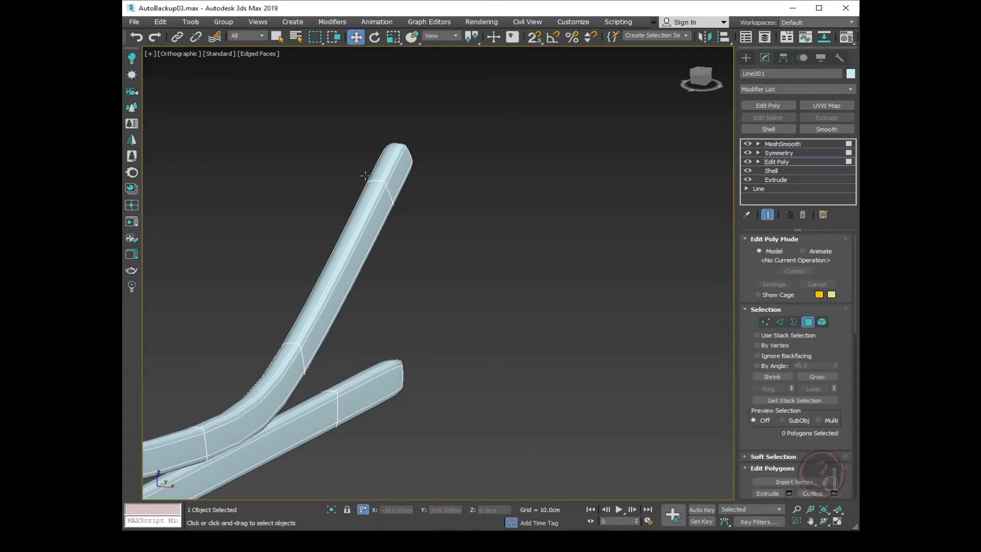
scroll(418, 187, "up", 2)
left_click(768, 215)
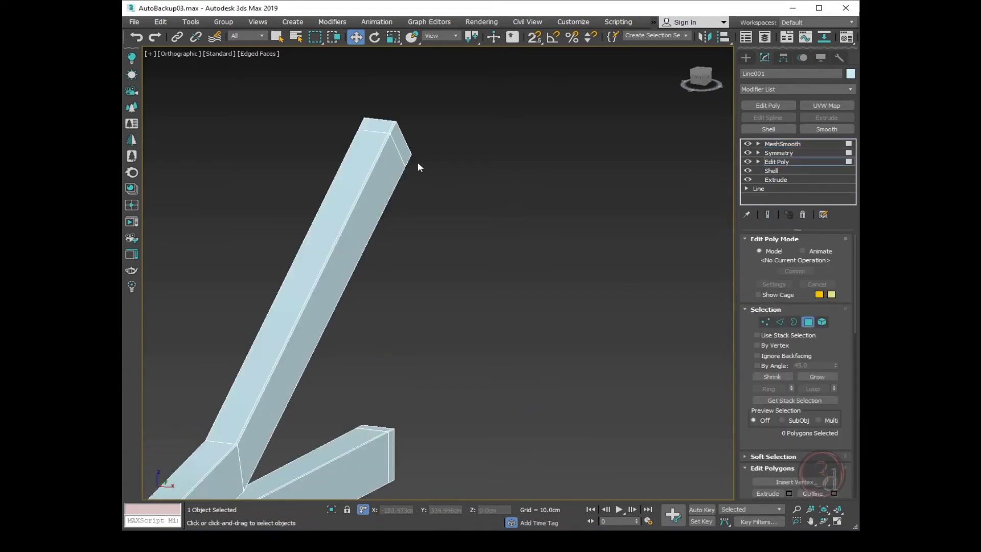
Detach the two inner side faces of the raised arm as a clone, then return the side tubes to MeshSmooth.
left_click(402, 145)
left_click(384, 173, "ctrl")
scroll(844, 449, "down", 5)
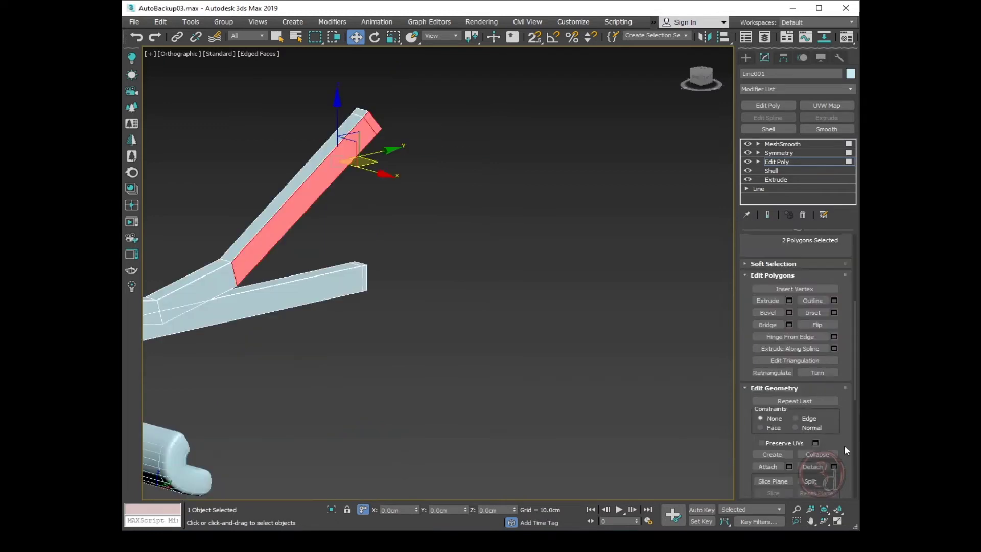
left_click(830, 466)
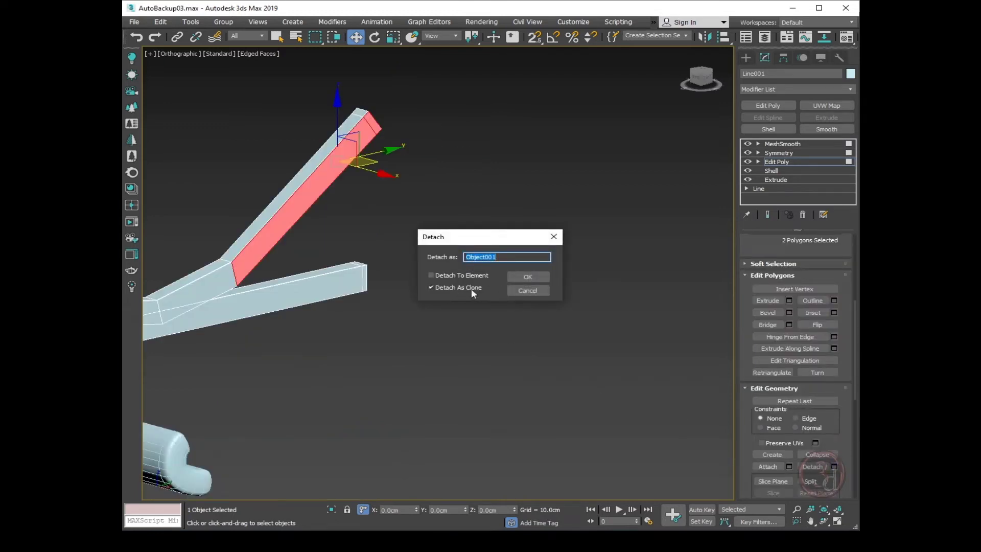
left_click(523, 279)
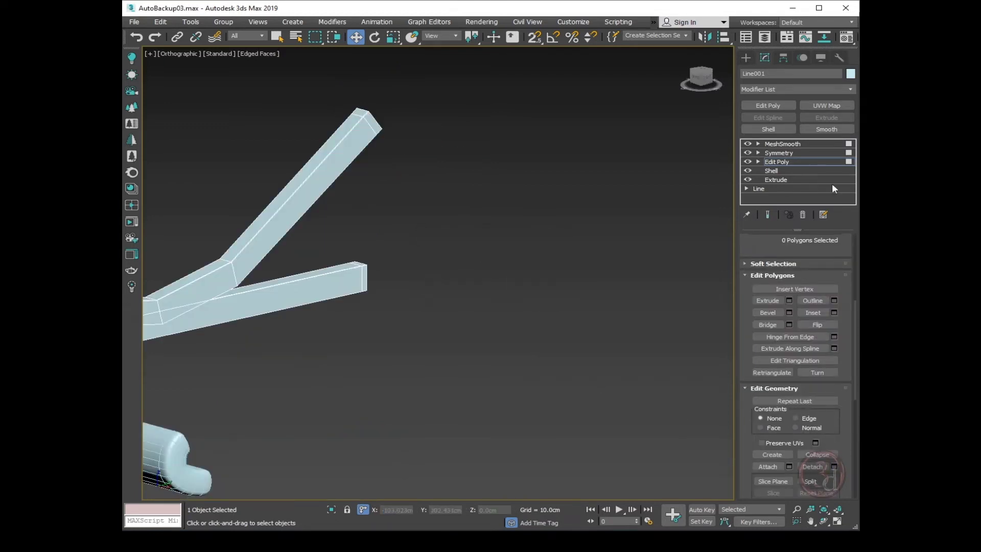
left_click(778, 162)
left_click(781, 143)
Select the detached faces, add an Edit Poly modifier to them, and start vertex editing in the left wireframe view.
left_click(477, 152)
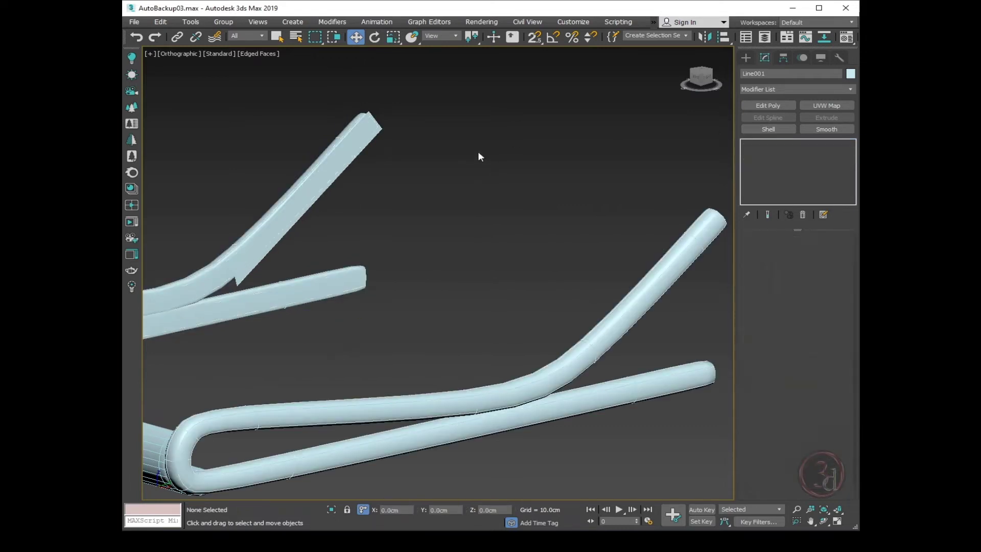
left_click(270, 244)
key("z")
left_click(780, 129)
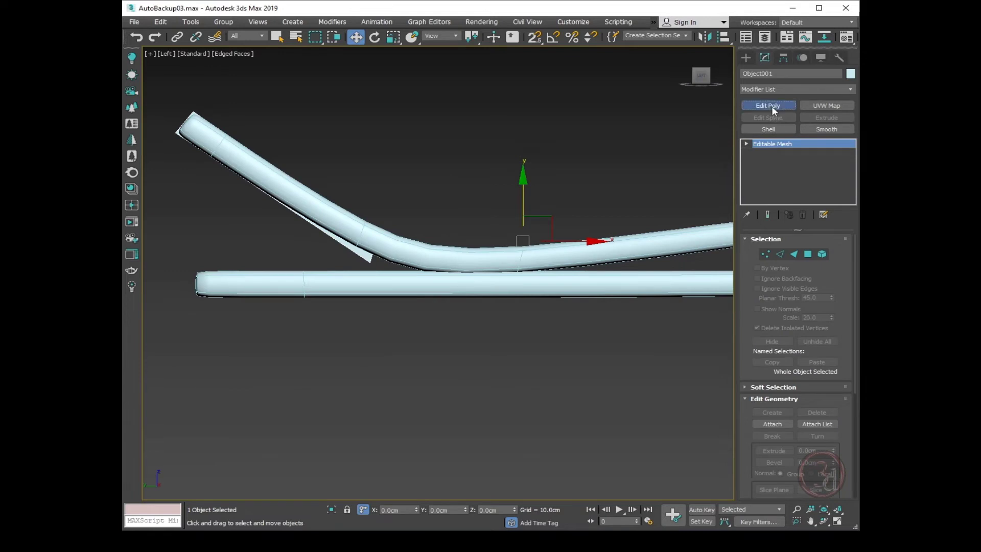
left_click(771, 106)
key("1")
key("F3")
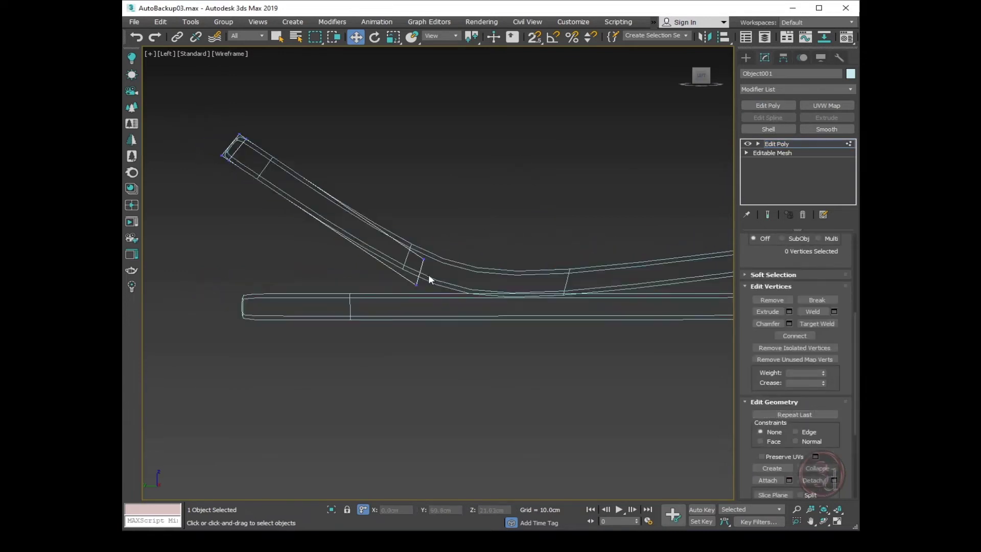
Move the four vertices at the detached strip's lower end up along the raised arm to shorten it.
scroll(416, 268, "up", 5)
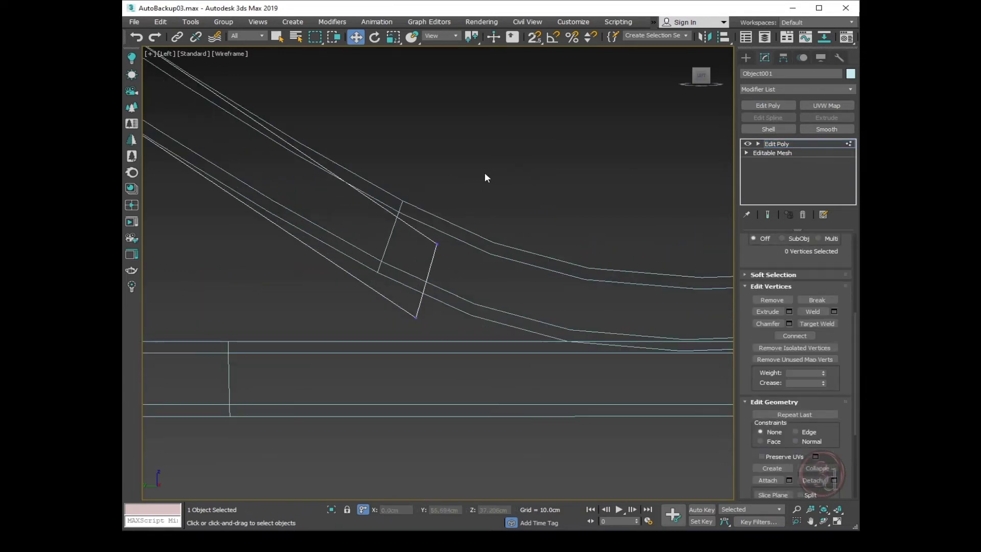
left_click_drag(482, 183, 391, 335)
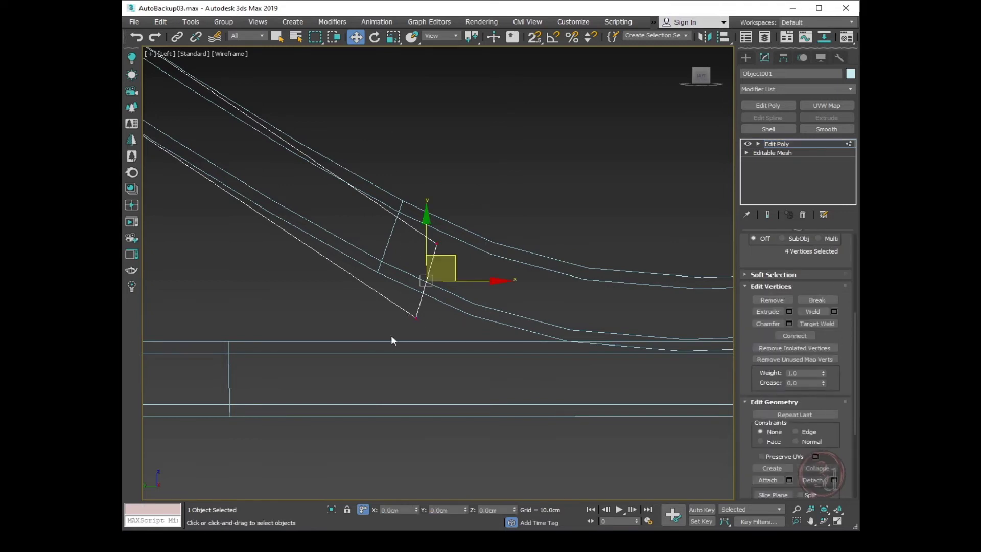
scroll(444, 320, "down", 4)
scroll(429, 299, "up", 3)
middle_click_drag(416, 279, 448, 301)
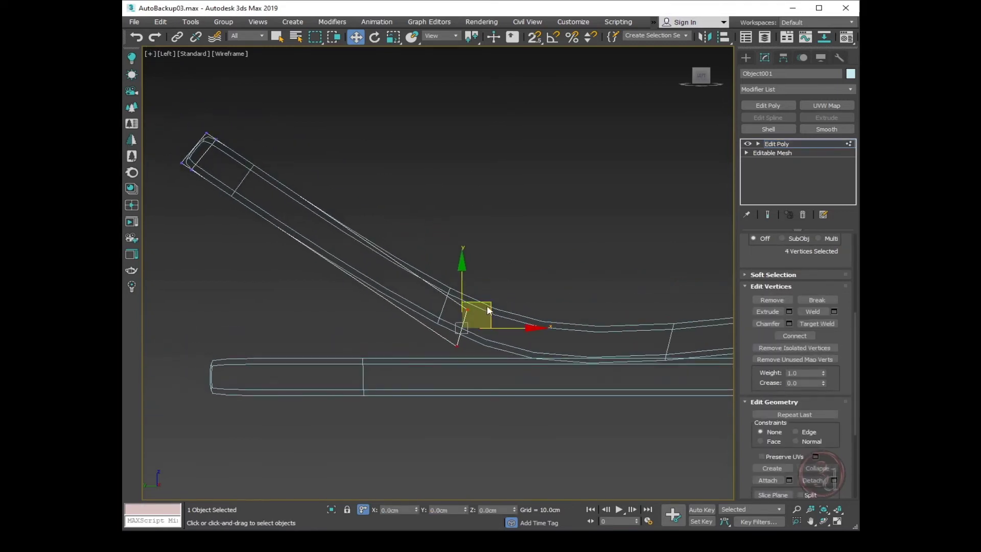
left_click_drag(489, 303, 463, 278)
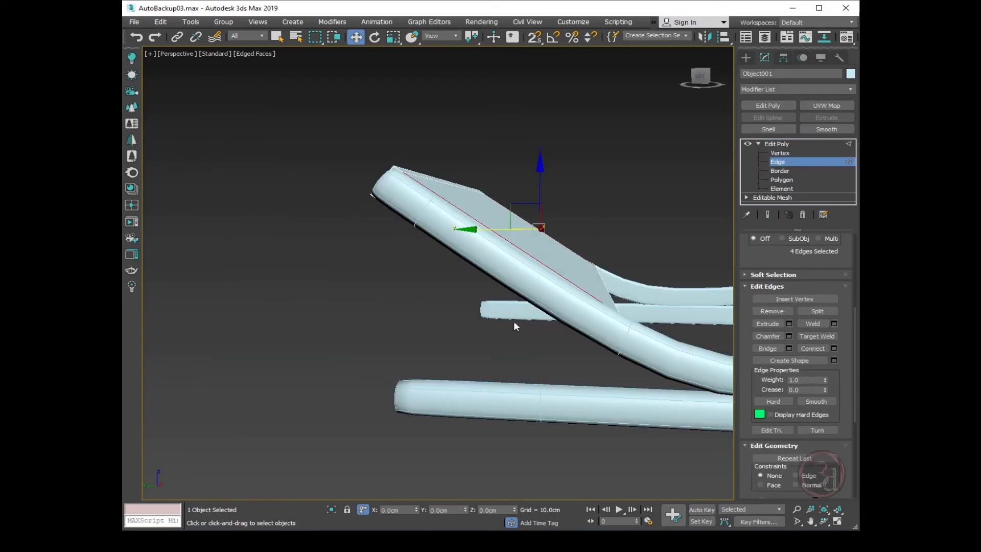
Connect the headboard panel's edges to add supporting loops near its upper, lower and side borders.
right_click(572, 210)
left_click(473, 244)
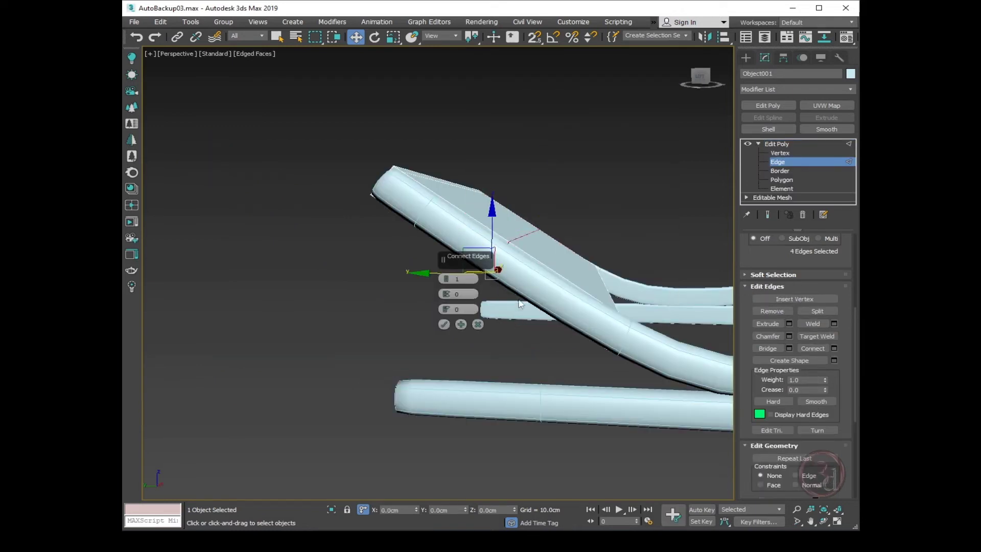
middle_click_drag(664, 299, 449, 299)
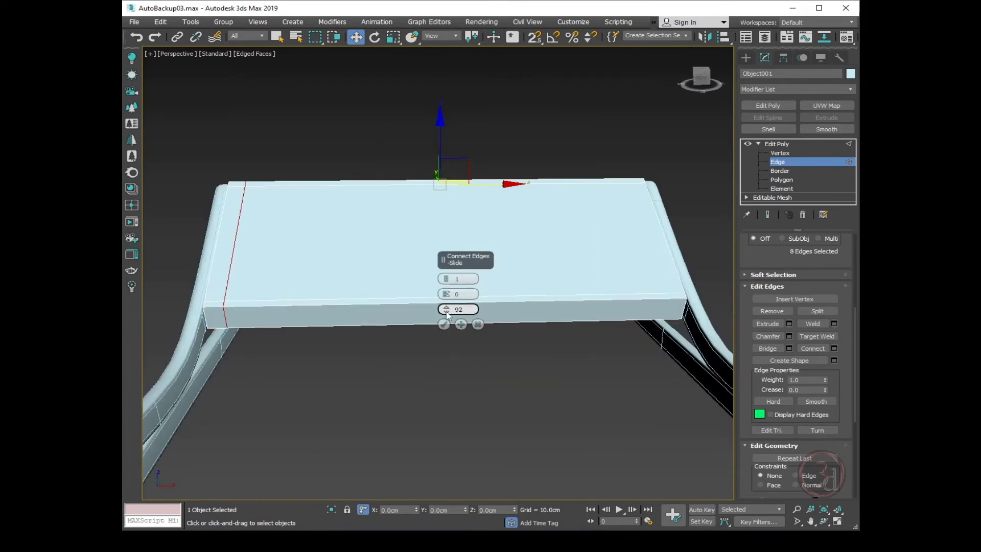
right_click(447, 310)
left_click_drag(446, 280, 482, 99)
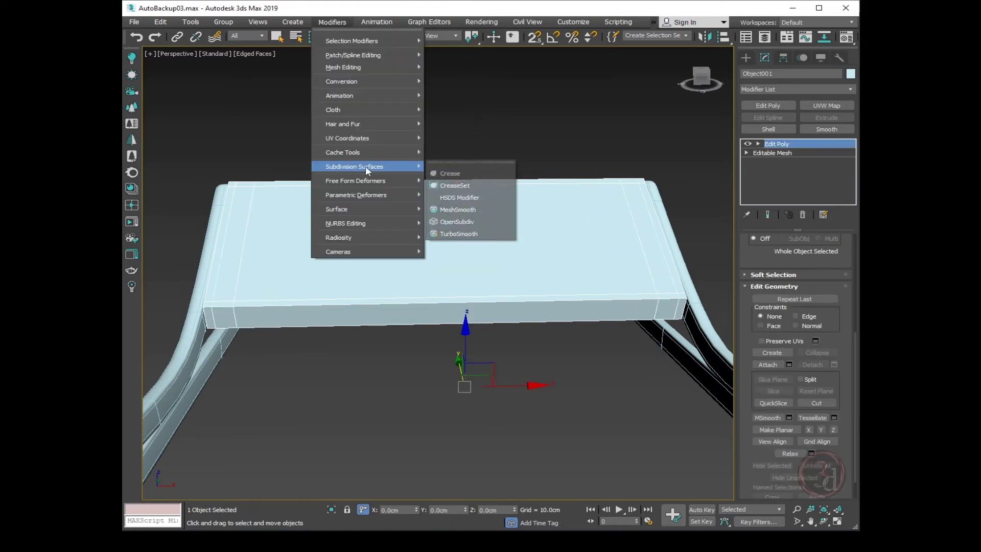
Apply MeshSmooth to the headboard panel with 2 iterations.
left_click(457, 210)
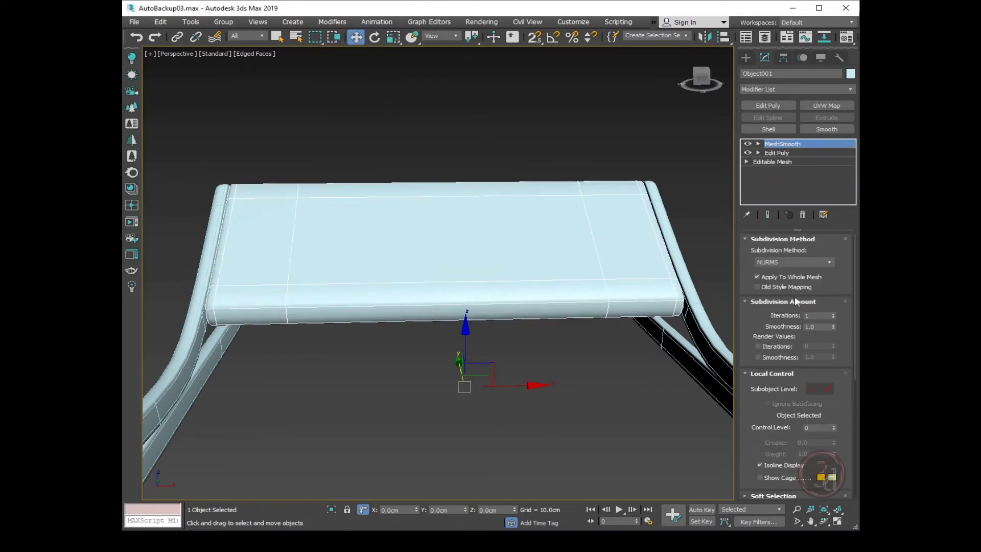
left_click(834, 313)
middle_click_drag(314, 303, 397, 286, "alt")
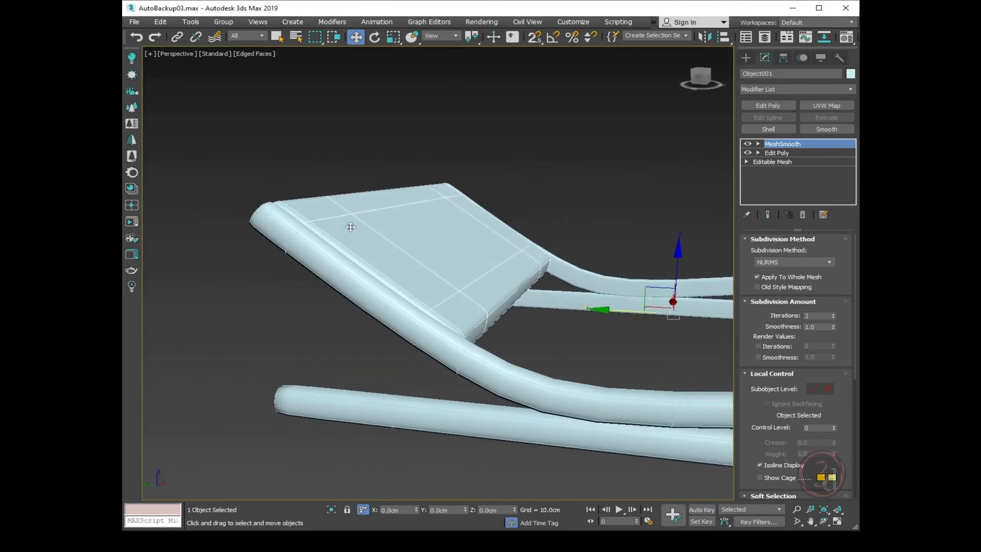
Move the headboard panel's large front polygon outward along its local Z axis, with the smoothed result shown, to give a cushioned bulge.
left_click(778, 153)
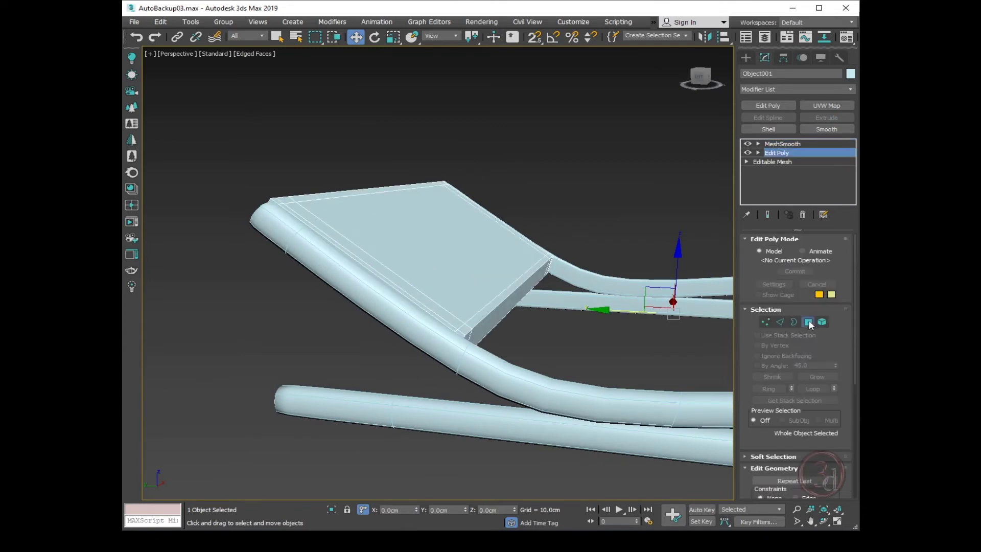
left_click(809, 320)
left_click(446, 244)
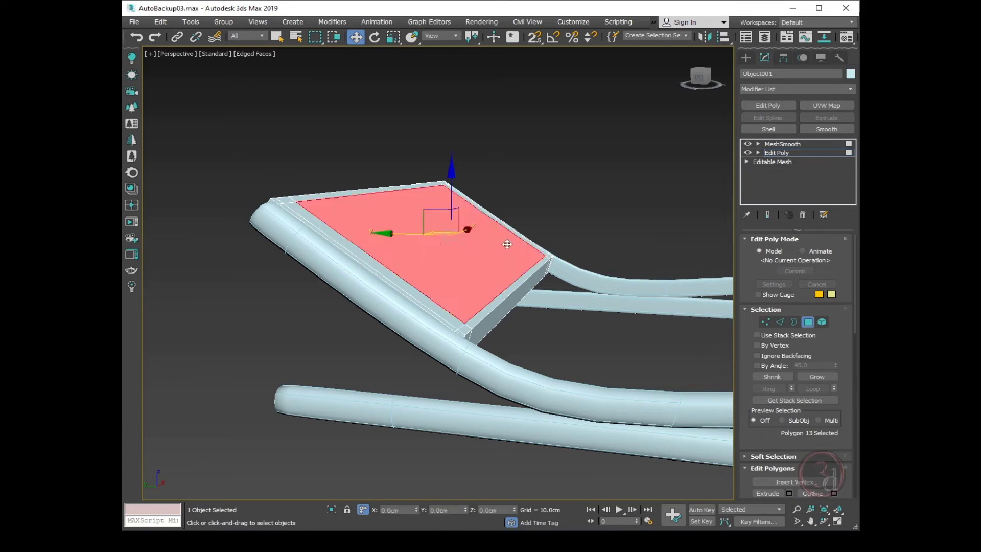
right_click(483, 225)
left_click(495, 214)
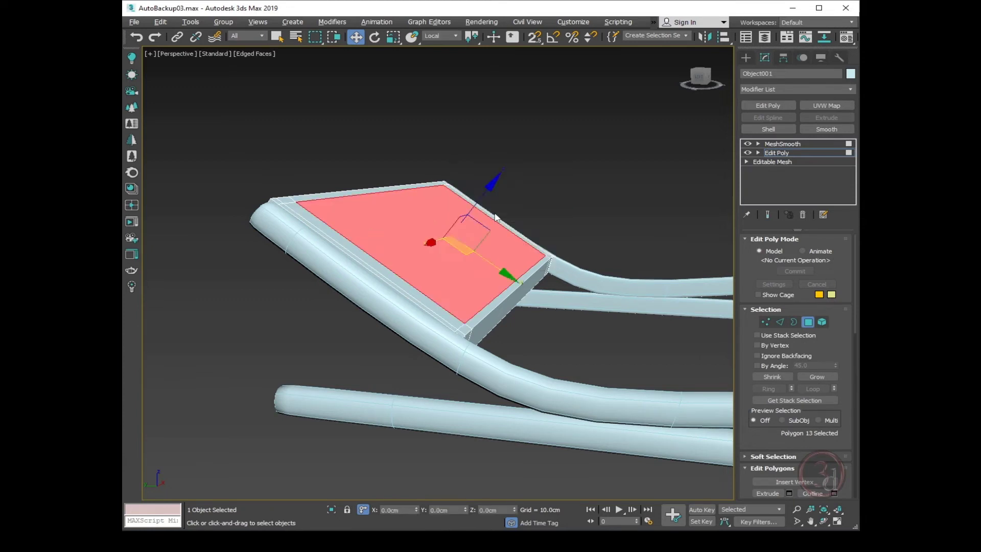
key("ctrl+q")
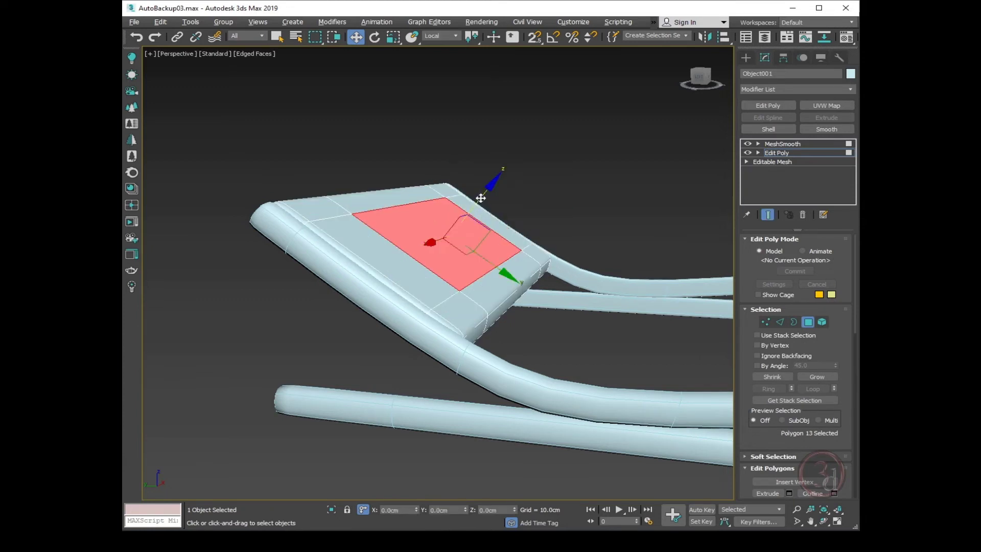
mouse_move(481, 198)
left_mouse_down()
mouse_move(489, 185)
mouse_move(490, 193)
left_mouse_up()
middle_click_drag(490, 193, 424, 210, "alt")
left_click_drag(427, 197, 428, 193)
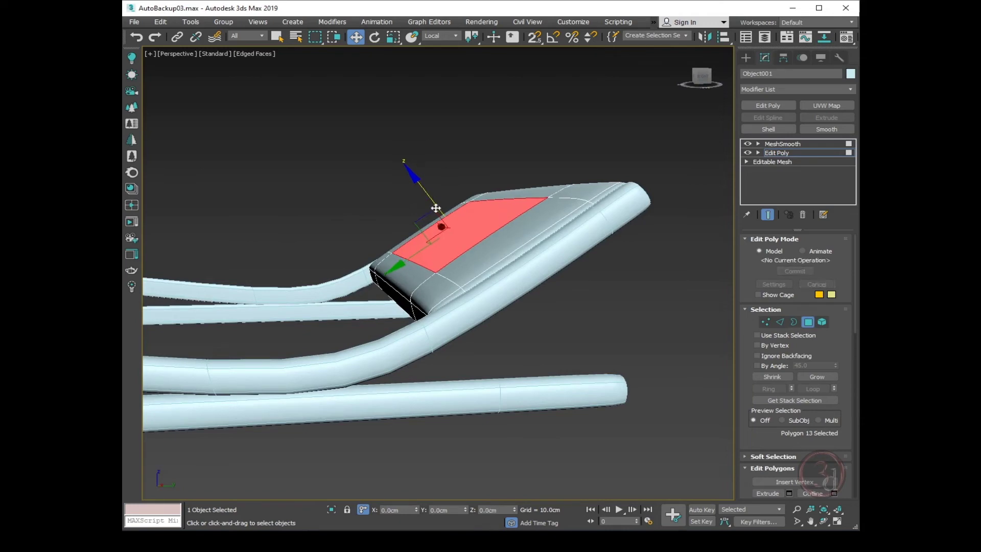
middle_click_drag(428, 193, 571, 311, "alt")
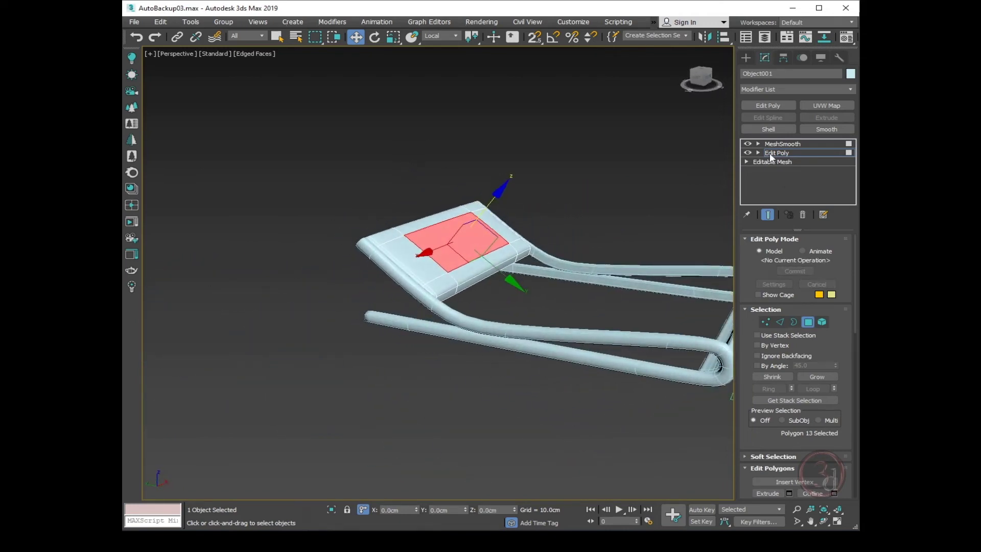
In the left view, move the vertices at the headboard panel's lower end by about -12 cm in X and 7 cm in Y.
left_click(766, 322)
key("l")
scroll(490, 311, "up", 3)
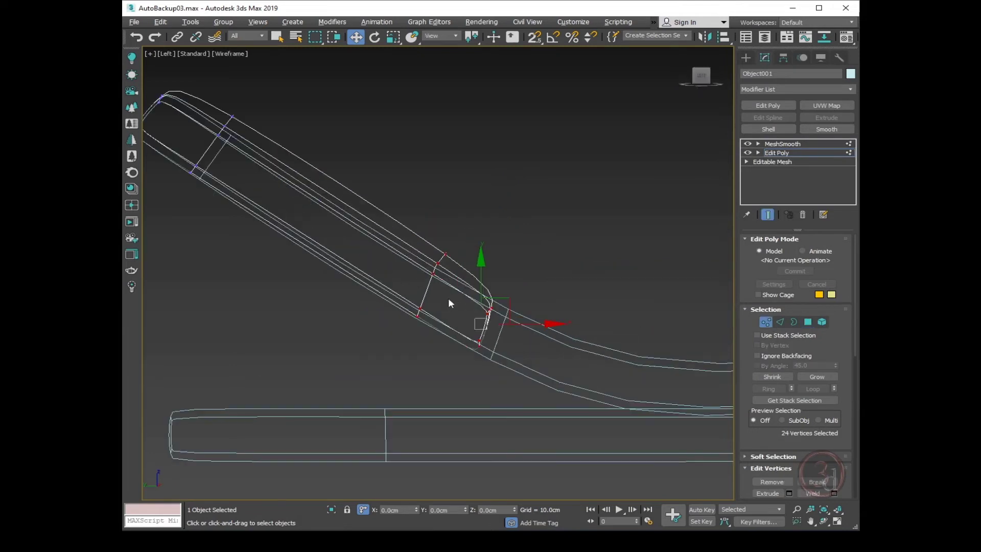
left_click_drag(506, 300, 435, 262)
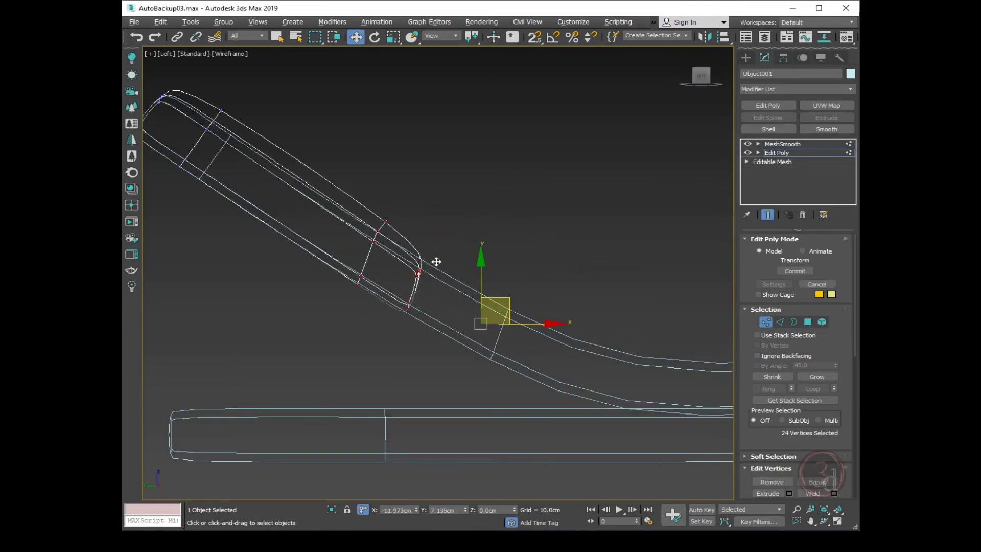
scroll(344, 298, "down", 4)
key("1")
scroll(476, 323, "down", 3)
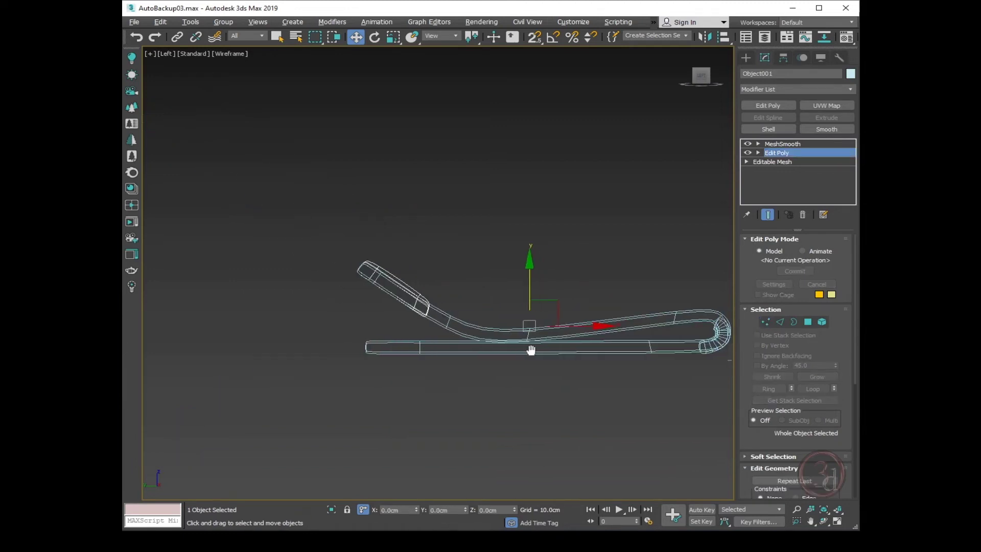
Draw a rectangle about 183 by 169 cm in the top view, filling the space between headboard, side tubes and end bar.
key("t")
left_click(480, 227)
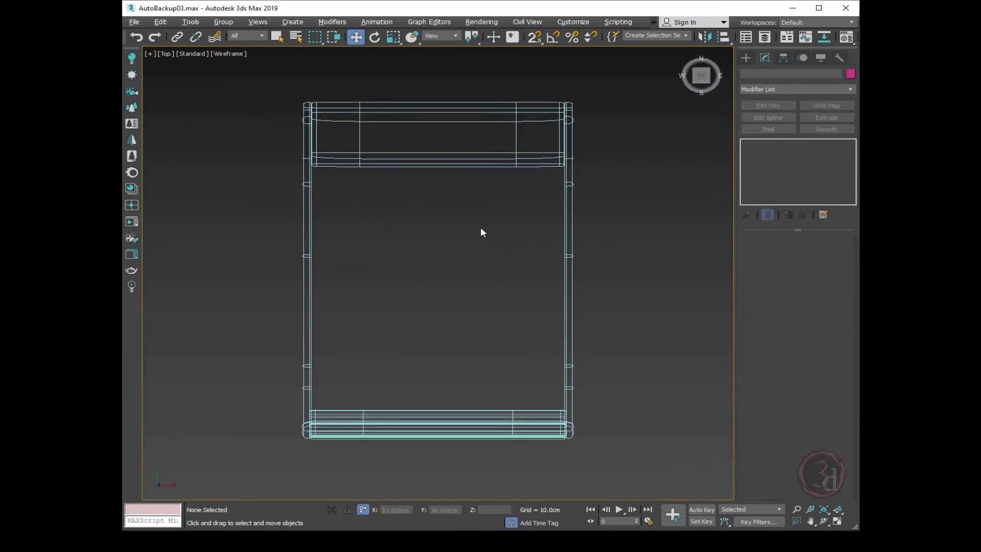
right_click(464, 228)
left_click(477, 176)
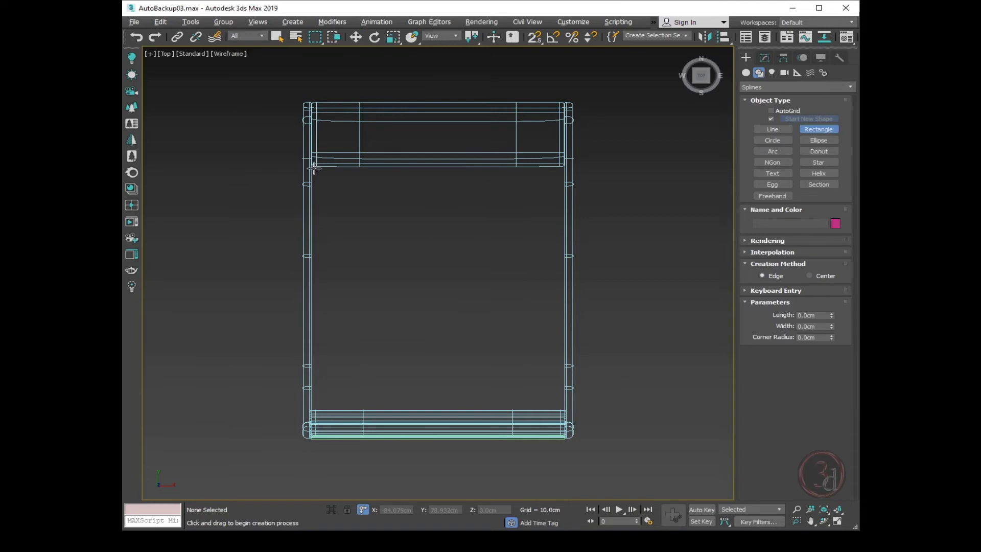
left_click_drag(313, 165, 562, 408)
key("w")
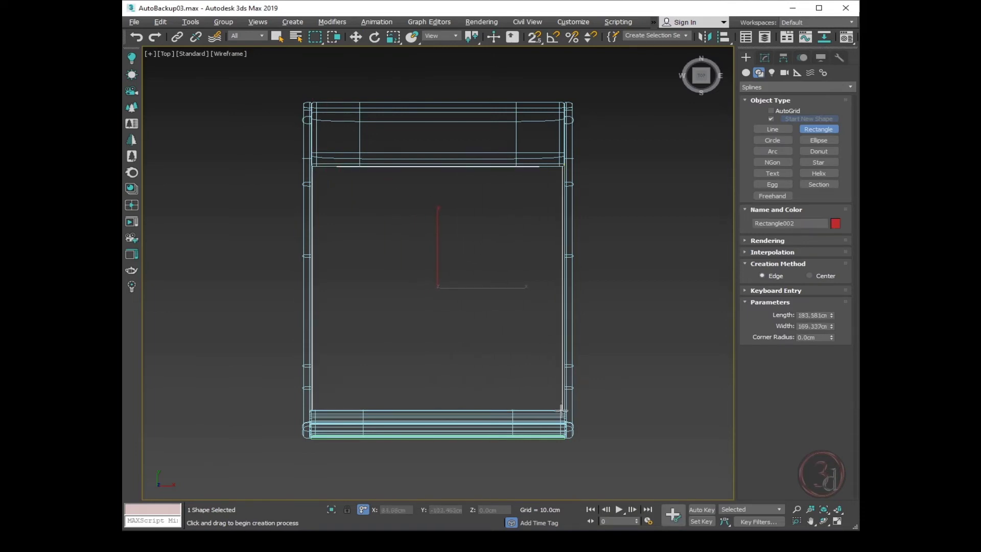
Raise the rectangle vertically within the bed frame in the shaded perspective view.
key("p")
middle_click_drag(447, 339, 476, 358, "alt")
key("F3")
left_click_drag(433, 266, 433, 238)
Extrude the rectangle upward into a thick mattress slab.
left_click(764, 58)
left_click(824, 118)
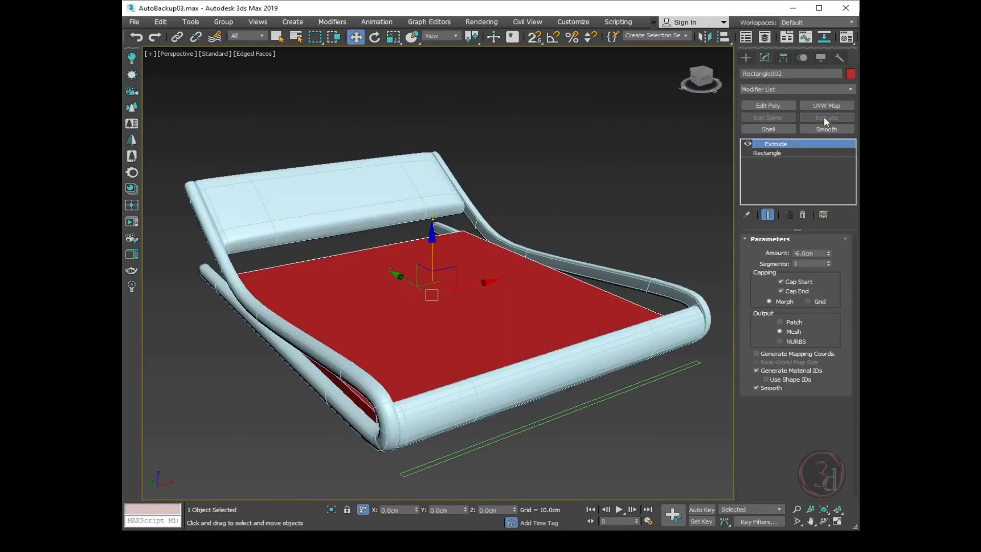
left_click_drag(828, 253, 833, 230)
Add an Edit Poly modifier to the mattress slab and change its object color to teal.
middle_click_drag(651, 339, 506, 331, "alt")
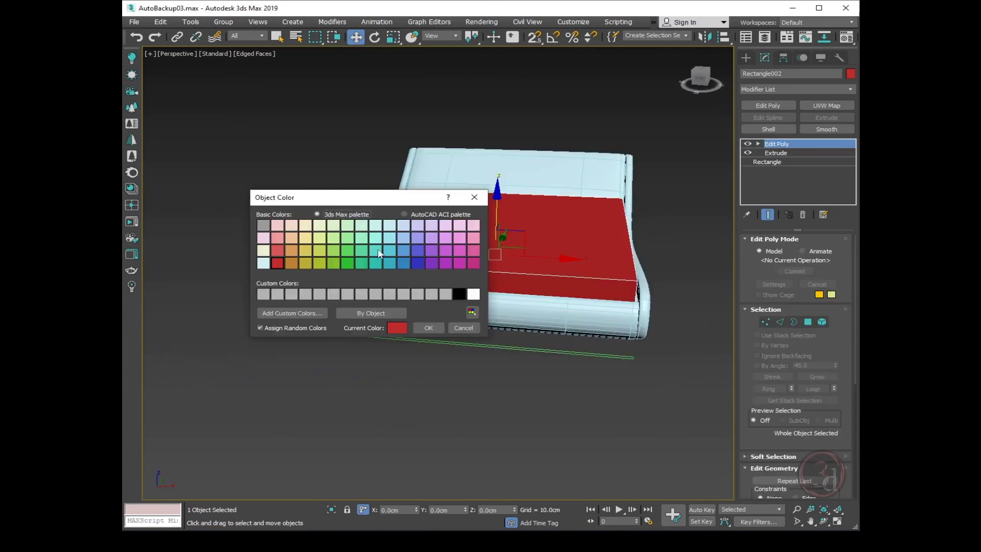
left_click(375, 250)
left_click(428, 327)
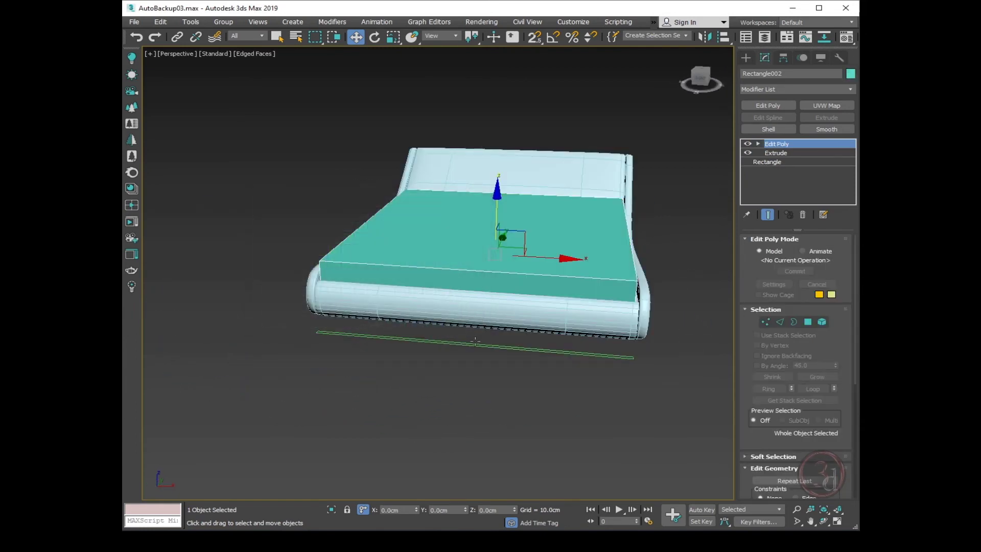
Move the mattress slab aside and align its pivot point to the end bar's center on the X axis only.
left_click_drag(559, 265, 329, 273)
key("alt+a")
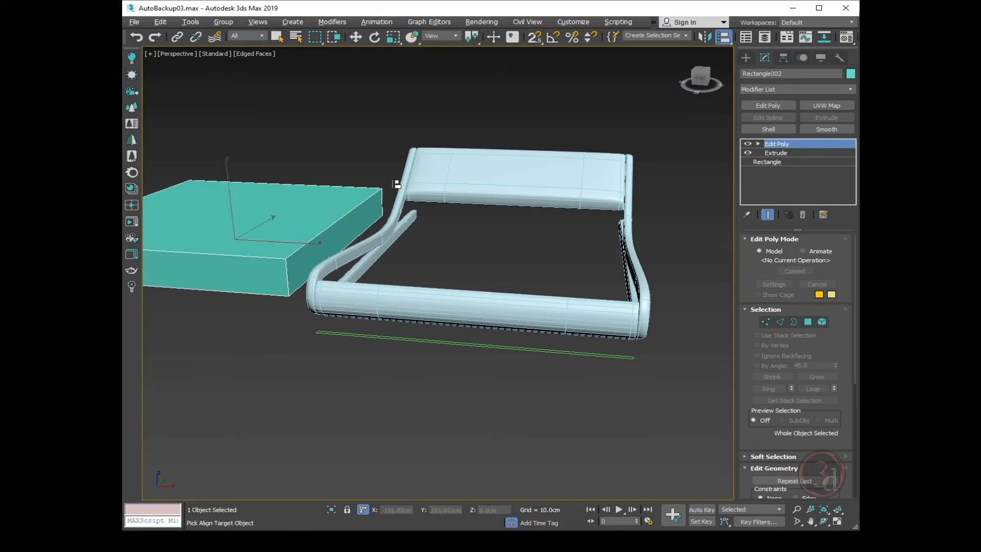
left_click(485, 299)
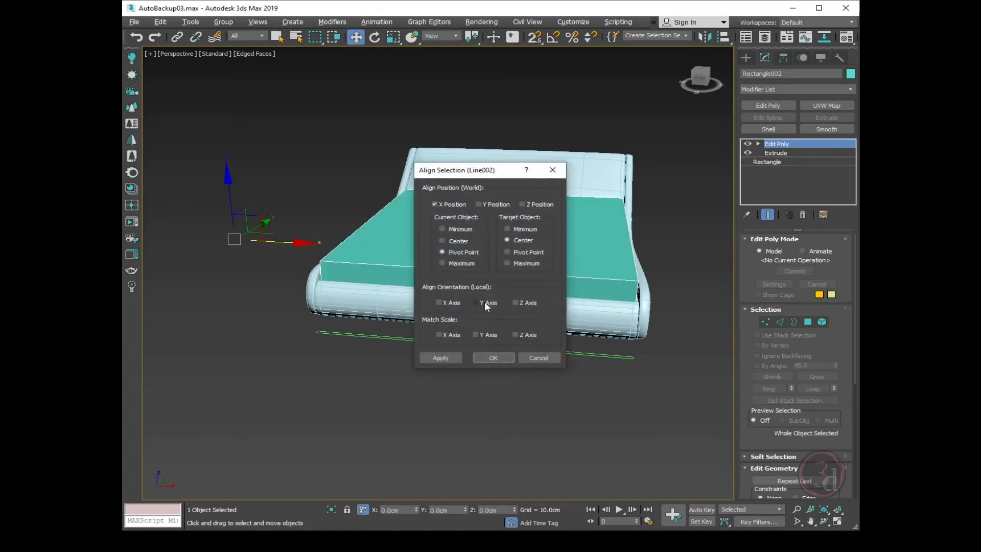
left_click(440, 204)
left_click(450, 206)
left_click(502, 358)
Add paired edge loops close to the slab's borders in both directions, using Connect with two segments and pinch 93.
middle_click_drag(501, 281, 401, 217, "alt")
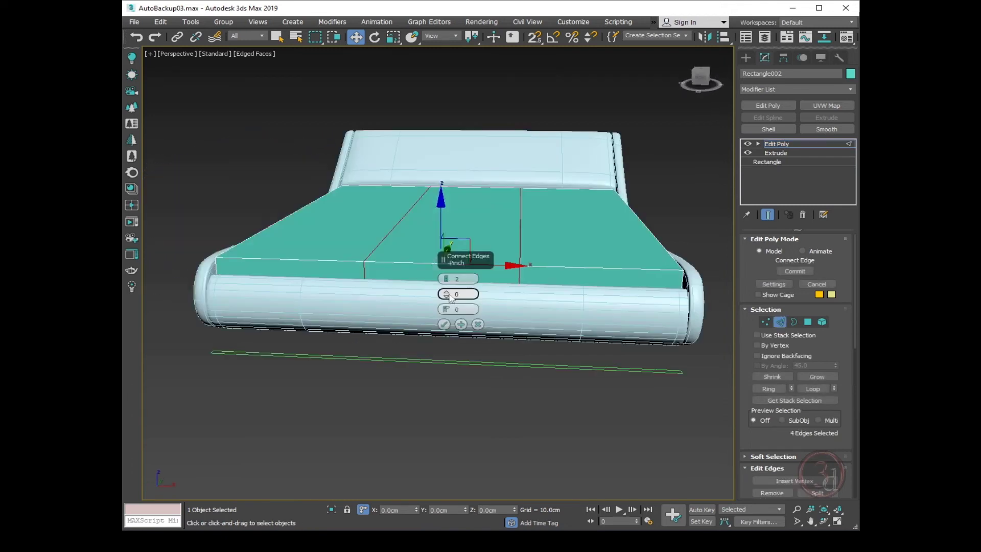
left_click_drag(446, 293, 479, 90)
right_click(484, 252)
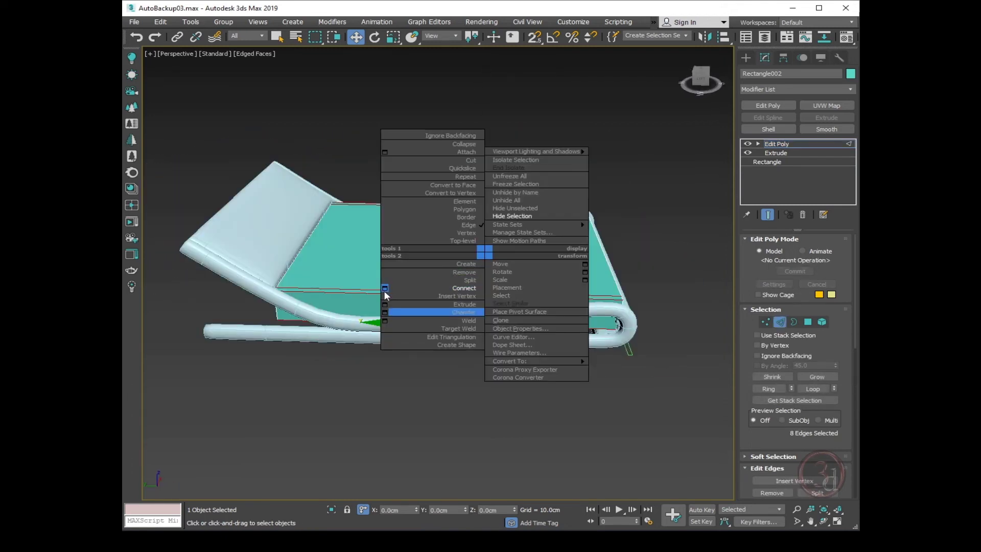
left_click(385, 288)
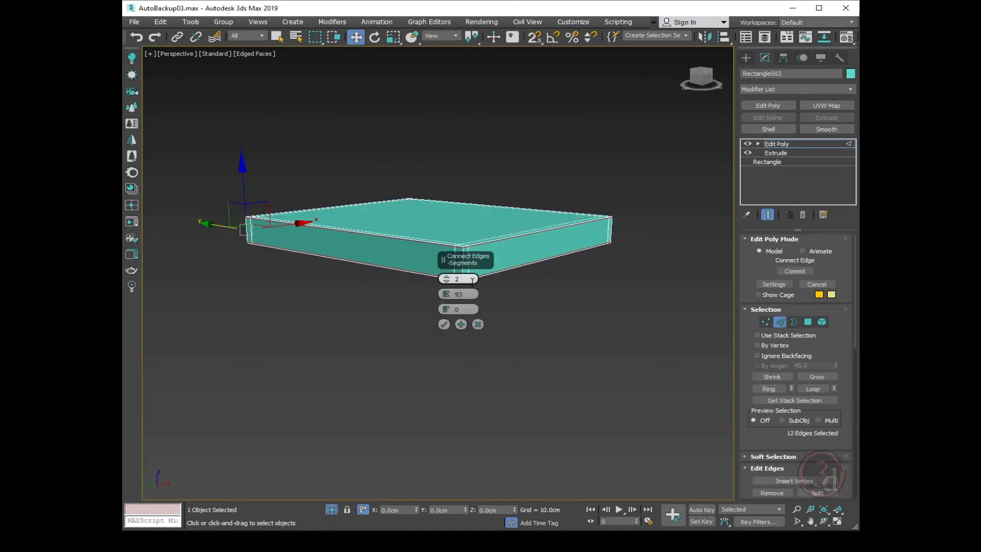
Add one horizontal edge loop around the slab's sides with zero pinch, shifting it with the slide value.
left_click(447, 281)
right_click(446, 294)
left_click_drag(447, 309, 445, 364)
left_click(444, 324)
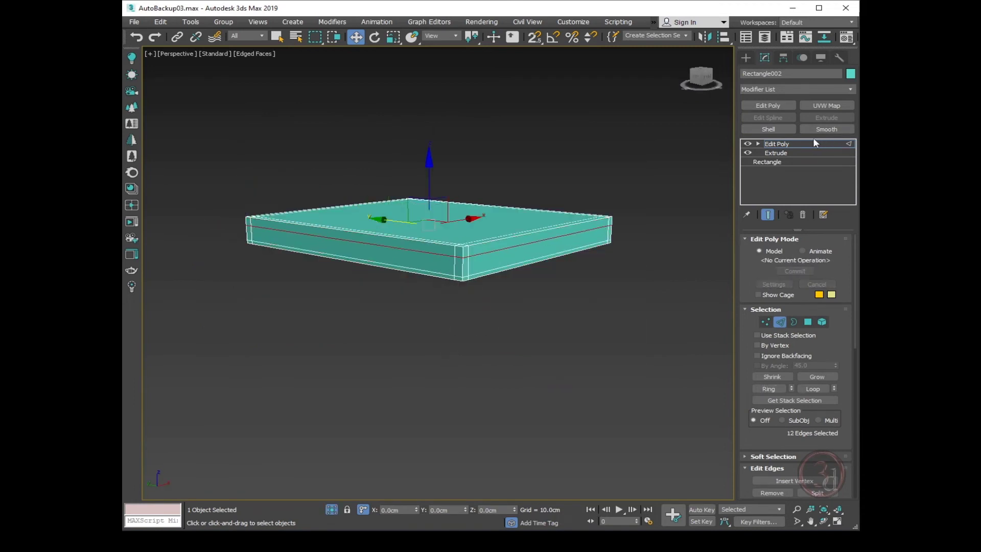
Apply a MeshSmooth modifier to the mattress slab and set its iterations to 2.
left_click(790, 143)
left_click(341, 22)
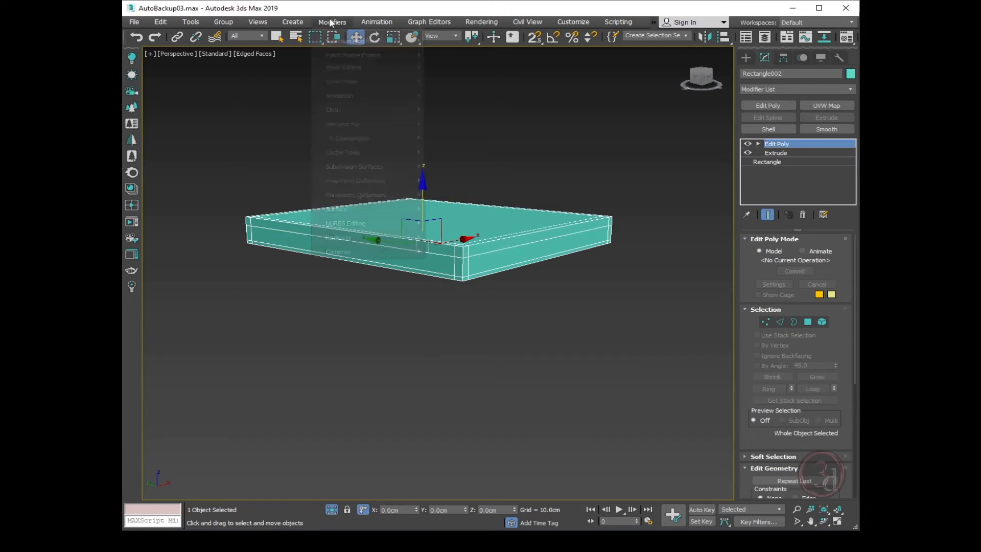
mouse_move(350, 165)
left_click(468, 208)
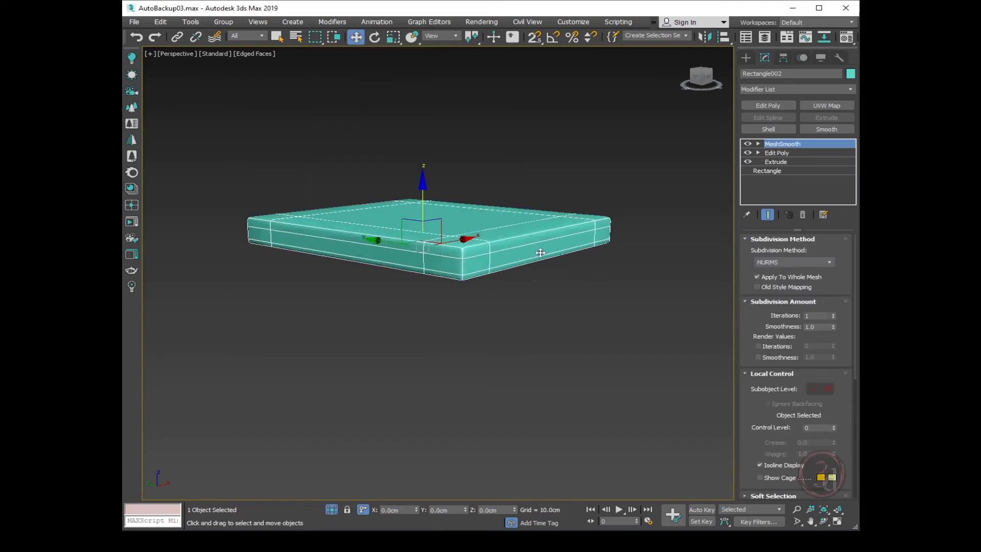
left_click(834, 314)
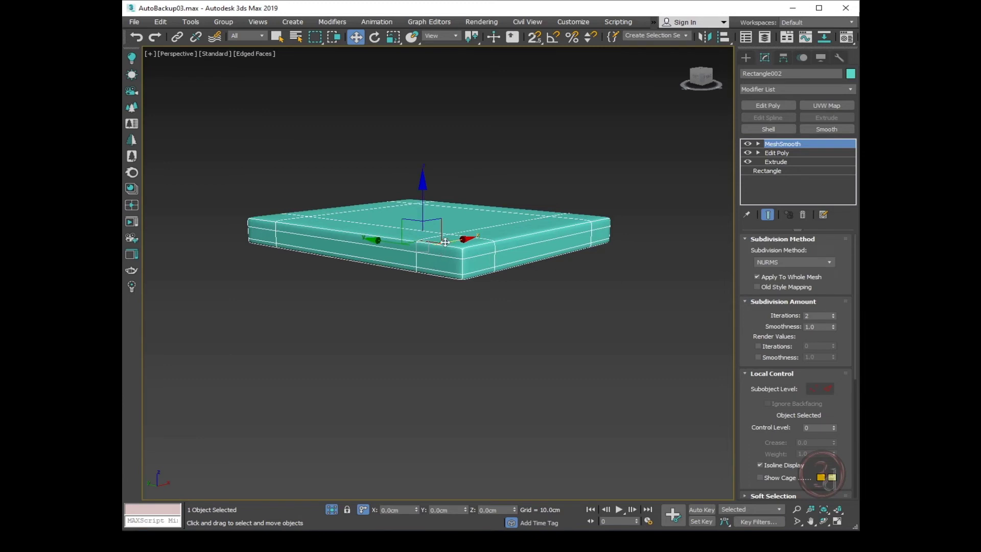
scroll(445, 242, "up", 2)
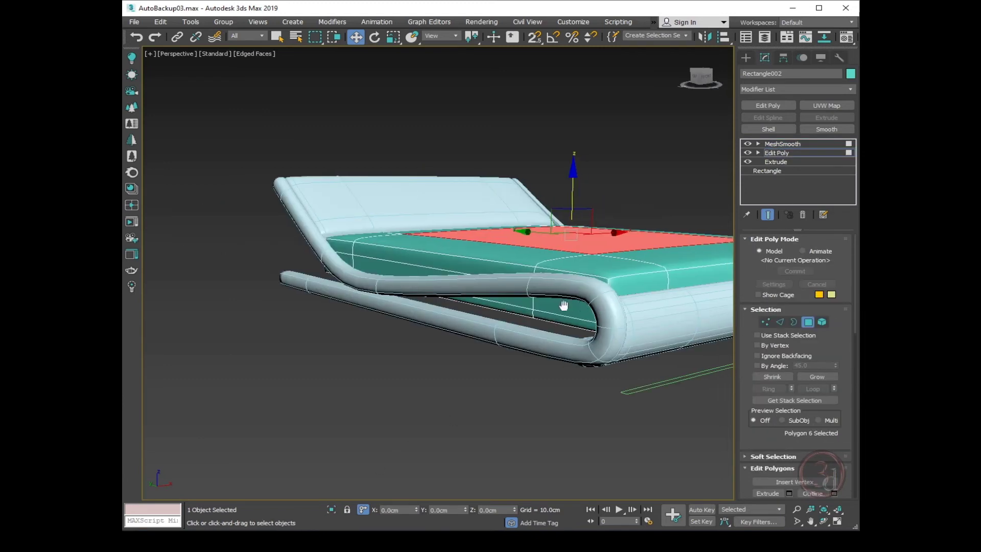
Adjust the headboard panel's lower vertices in the left view and select the mattress's head-end vertices.
key("l")
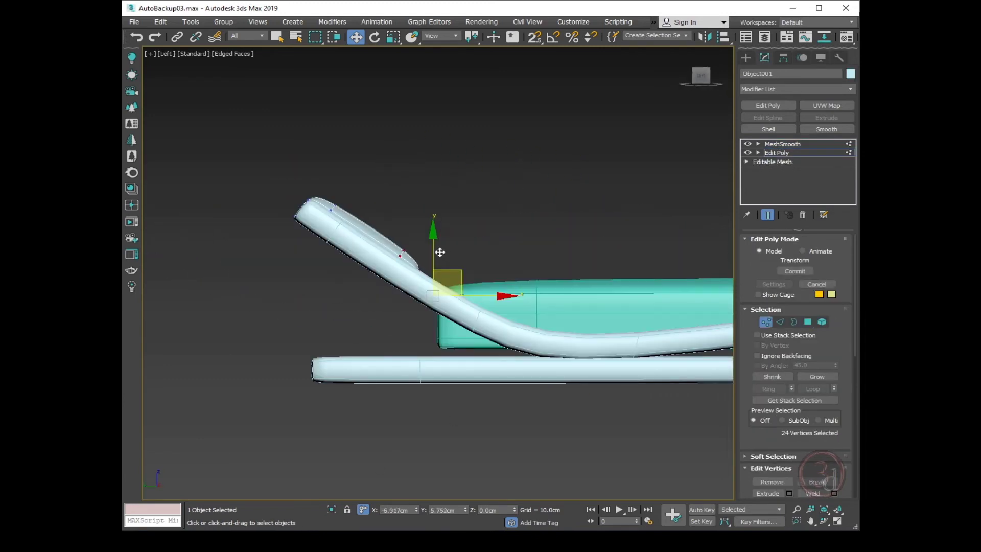
middle_click_drag(526, 258, 476, 264)
left_click(478, 301)
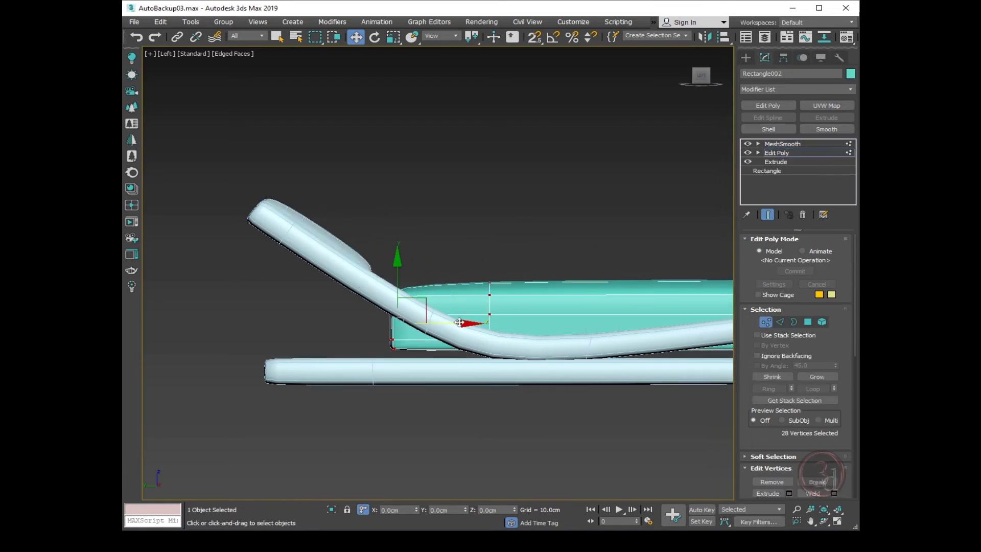
Clone the mattress as an independent copy and shift the lowered copy's head-end vertices slightly outward beneath the headboard.
key("shift+z")
key("ctrl+v")
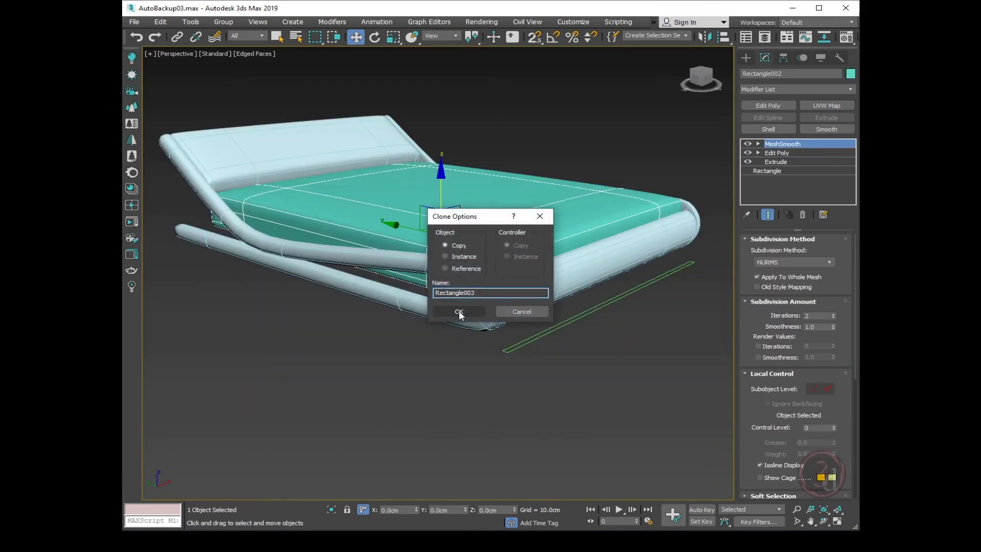
left_click(459, 311)
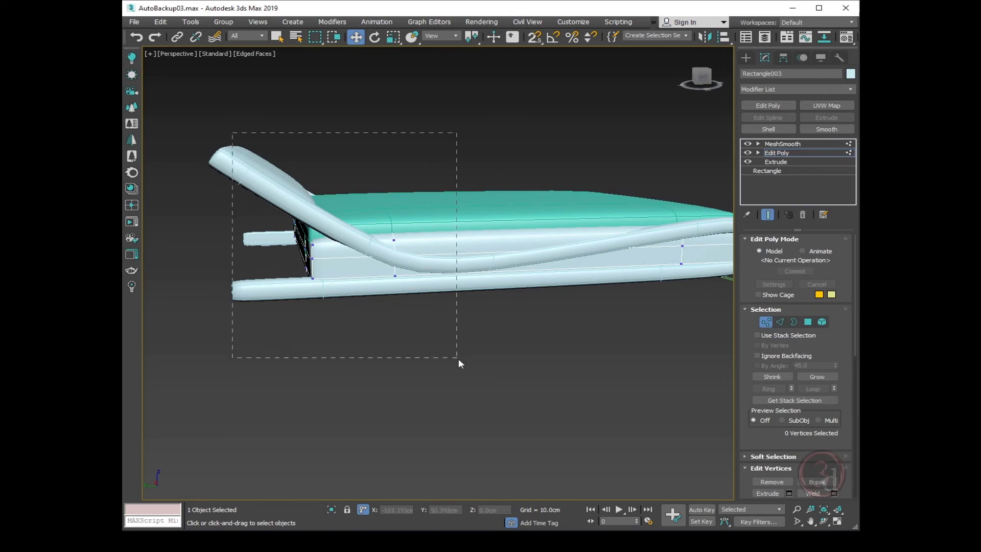
left_click_drag(459, 360, 459, 360)
middle_click_drag(464, 311, 479, 325)
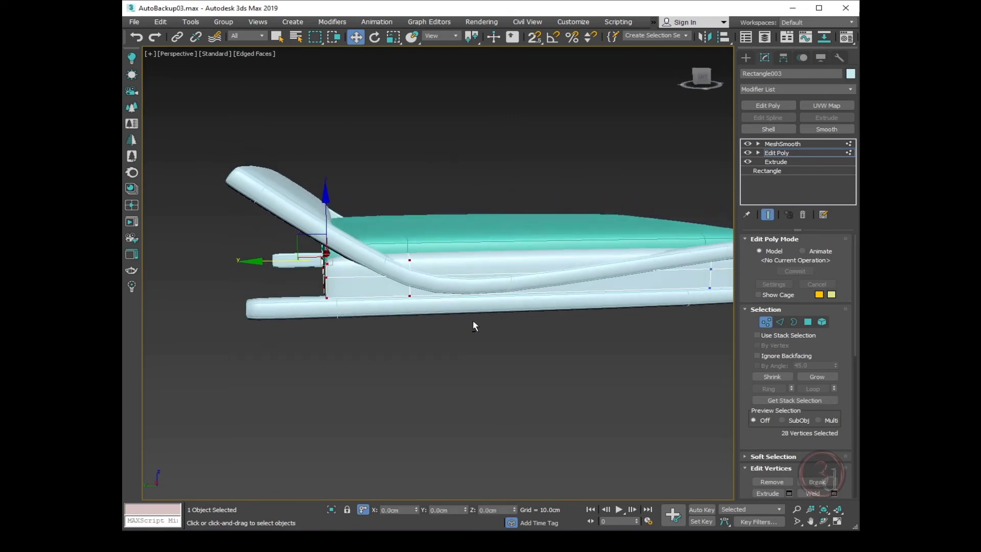
left_click_drag(277, 262, 274, 263)
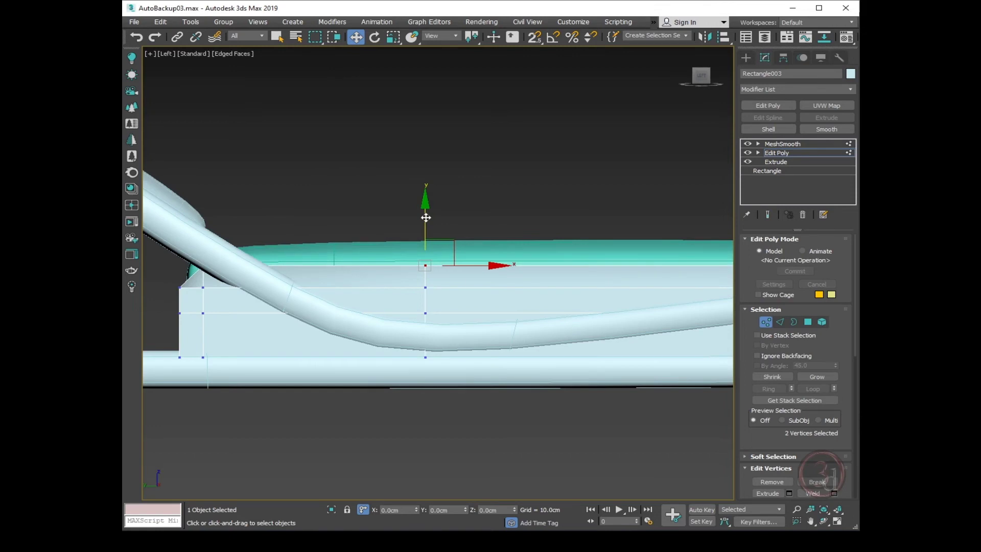
Lower the upper vertex rows in the base copy's middle column to follow the dip of the side tube.
left_click_drag(425, 218, 425, 229)
left_click_drag(434, 296, 397, 201)
left_click_drag(425, 235, 426, 249)
left_click_drag(377, 212, 430, 327)
left_click_drag(427, 256, 426, 271)
key("F3")
scroll(446, 340, "up", 1)
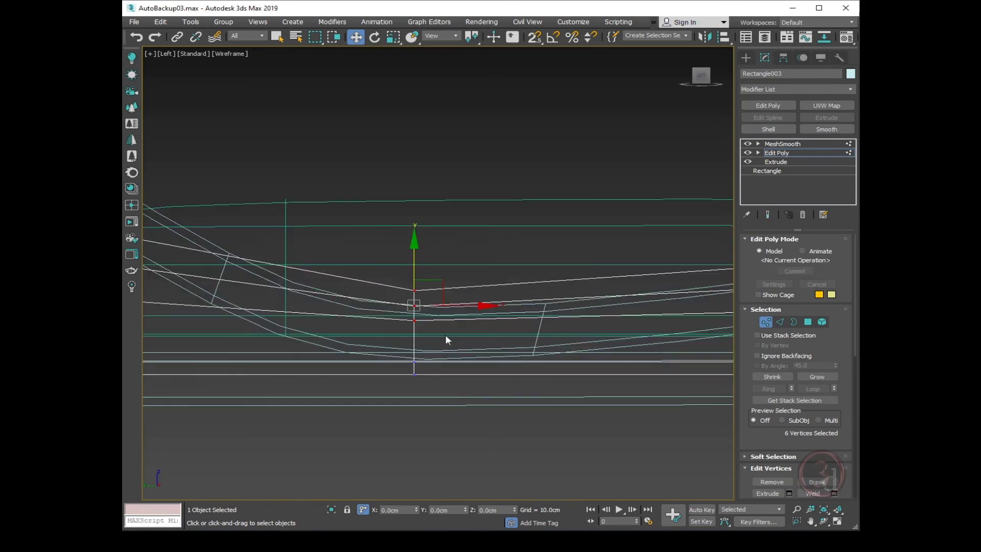
left_click_drag(413, 252, 414, 284)
scroll(469, 341, "down", 1)
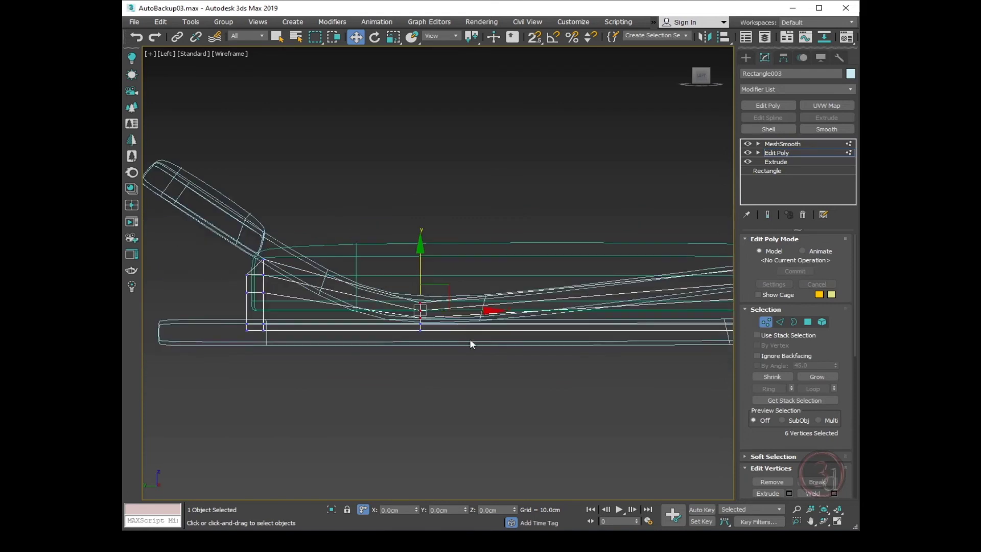
Push the base copy's foot-end vertices outward into the curve of the end bar.
key("F3")
middle_click_drag(509, 344, 397, 315)
scroll(424, 316, "down", 2)
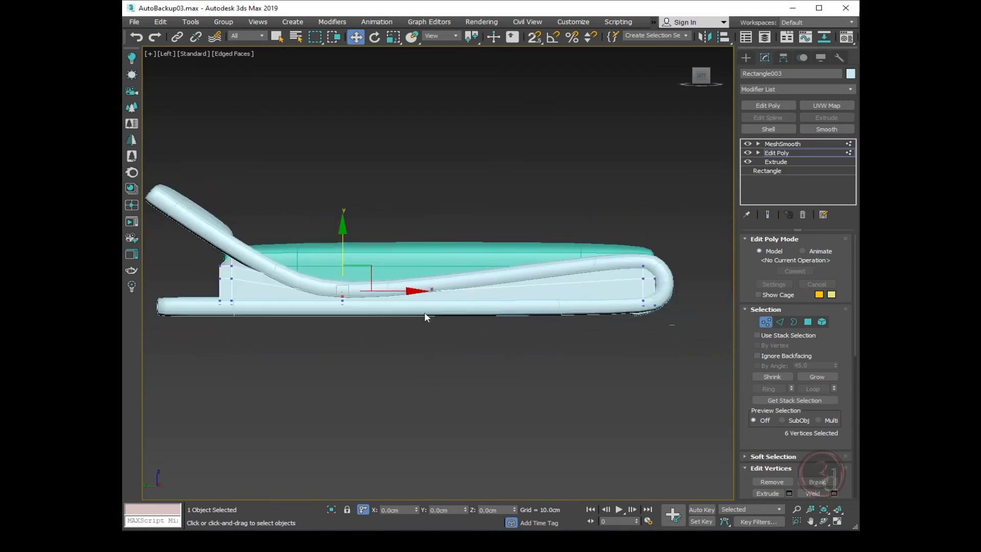
middle_click_drag(571, 300, 532, 299)
scroll(643, 297, "up", 2)
key("F3")
scroll(612, 229, "up", 1)
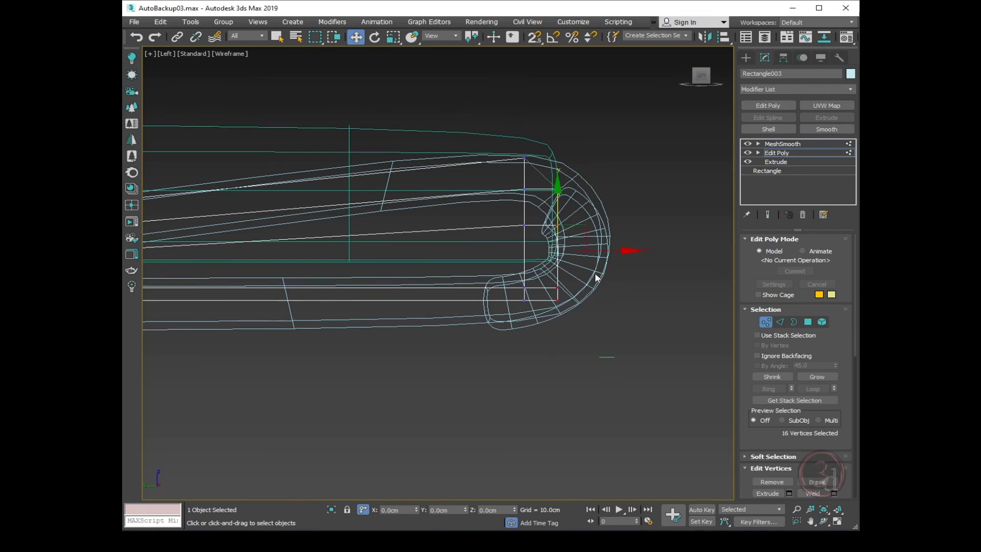
left_click_drag(593, 248, 611, 254)
key("F3")
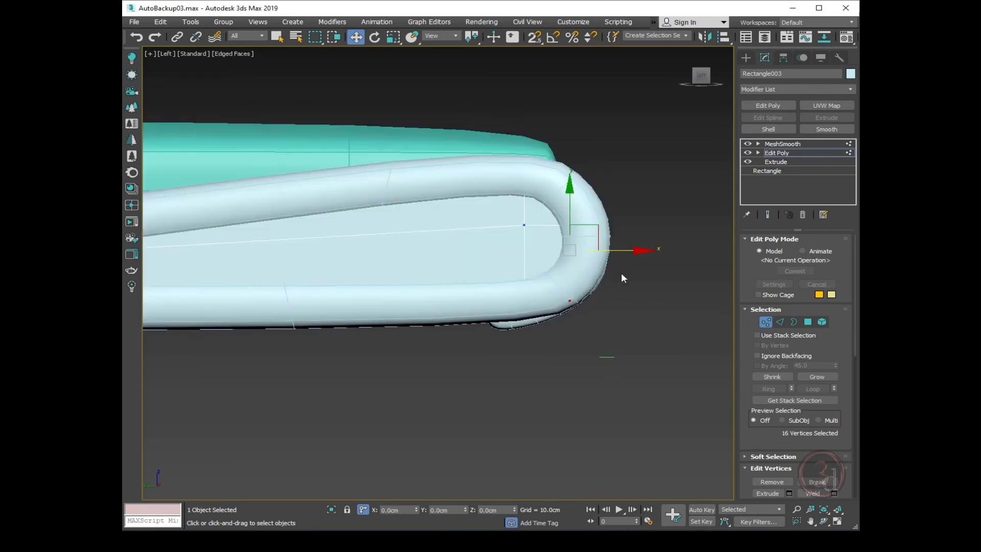
Move all head-end vertices of the base copy farther outward beneath the headboard in wireframe display.
scroll(622, 279, "down", 3)
middle_click_drag(312, 306, 711, 278)
middle_click_drag(367, 245, 460, 274)
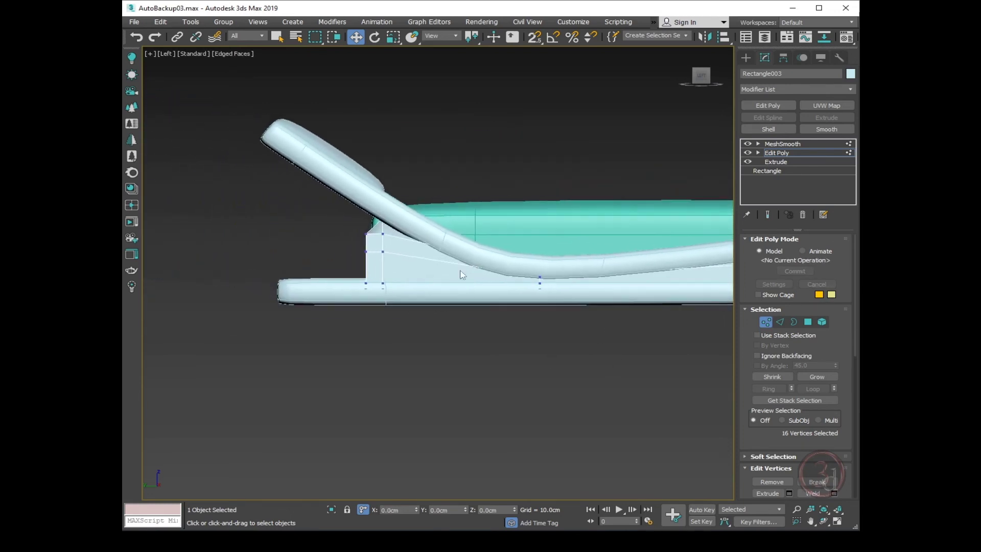
scroll(367, 224, "up", 2)
key("F3")
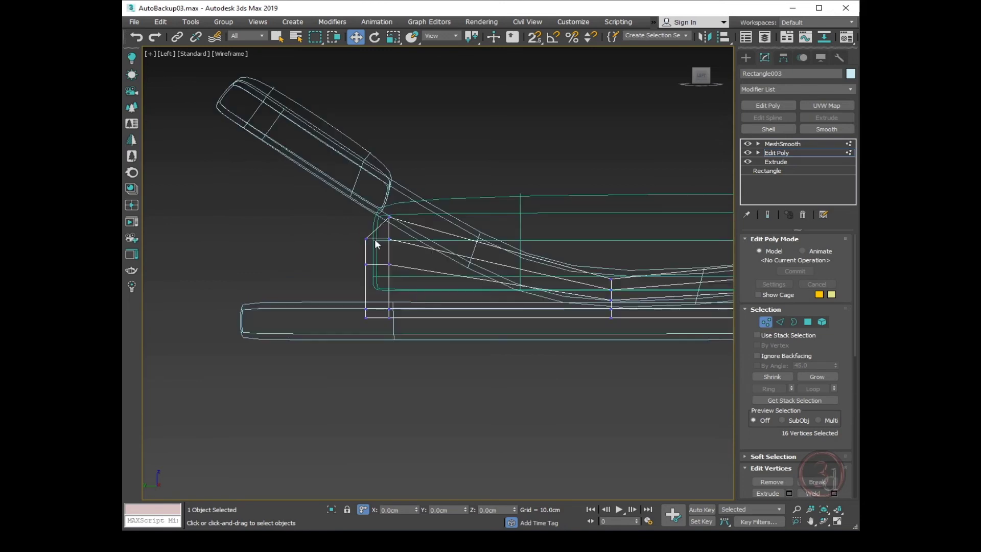
left_click_drag(345, 178, 422, 366)
left_click_drag(416, 288, 397, 278)
Raise the base copy's two upper head-end vertices toward the headboard panel and select its middle vertex column.
left_click_drag(328, 177, 391, 229)
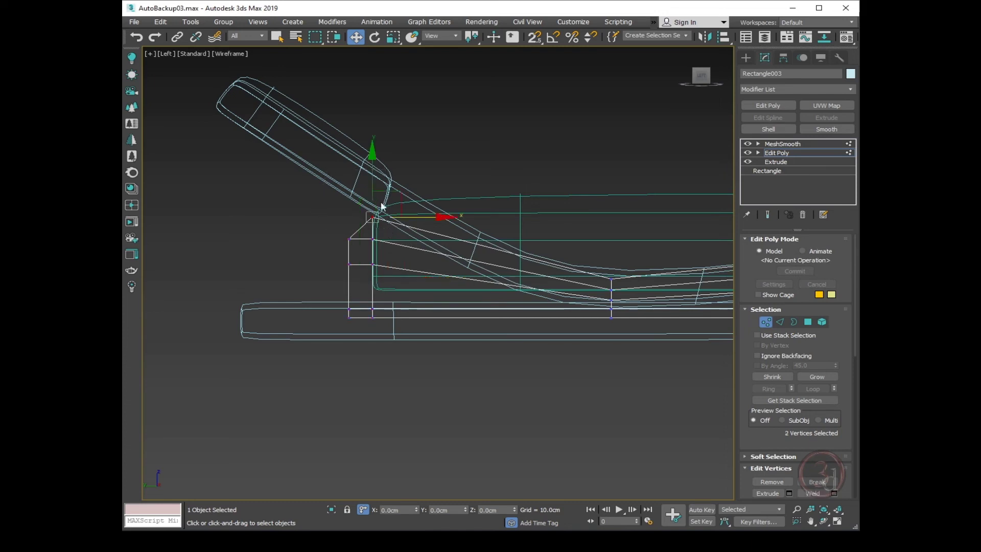
left_click_drag(371, 180, 368, 172)
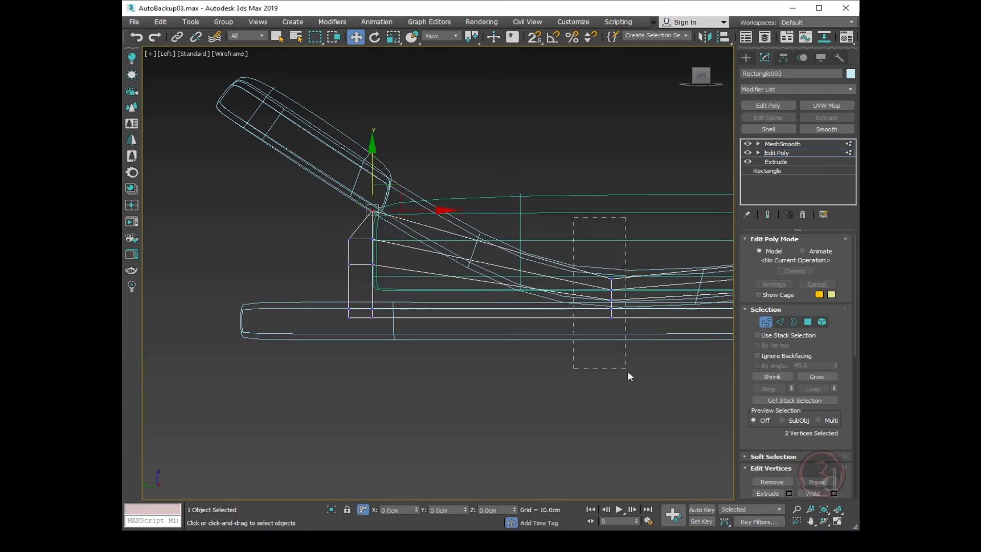
left_click_drag(627, 372, 627, 372)
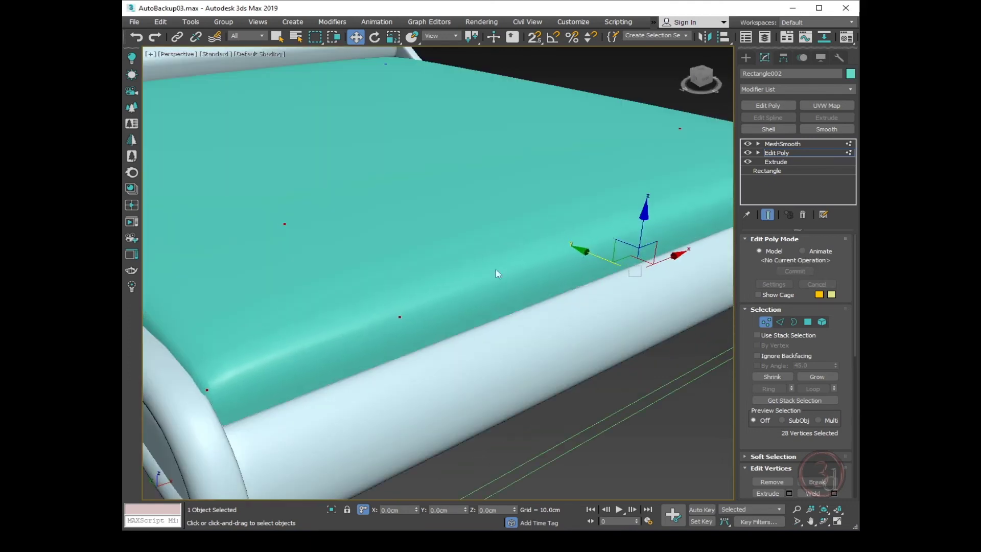
Leave vertex editing on the mattress, clear the selection and examine the whole bed.
scroll(455, 282, "down", 3)
scroll(455, 282, "down", 2)
key("1")
left_click(574, 381)
scroll(574, 382, "down", 5)
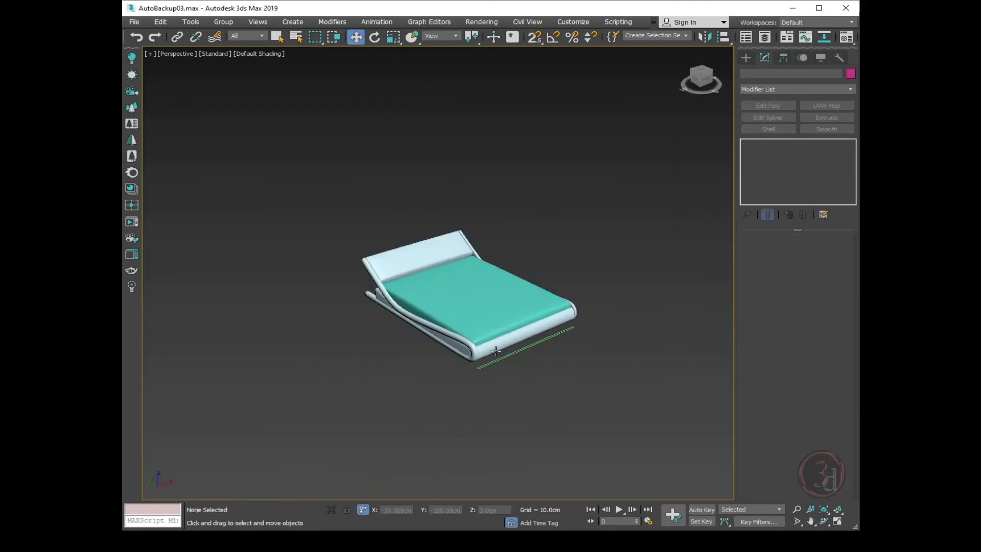
Shorten the lower side rails by moving their free head-end vertices toward the foot of the bed.
middle_click_drag(553, 325, 548, 311, "alt")
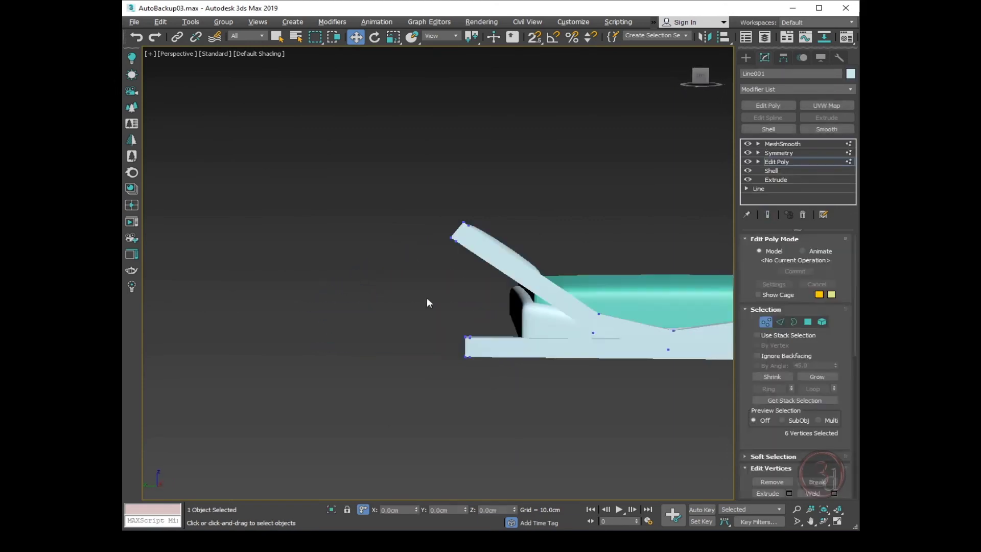
left_click_drag(428, 297, 504, 411)
middle_click_drag(504, 411, 476, 405, "alt")
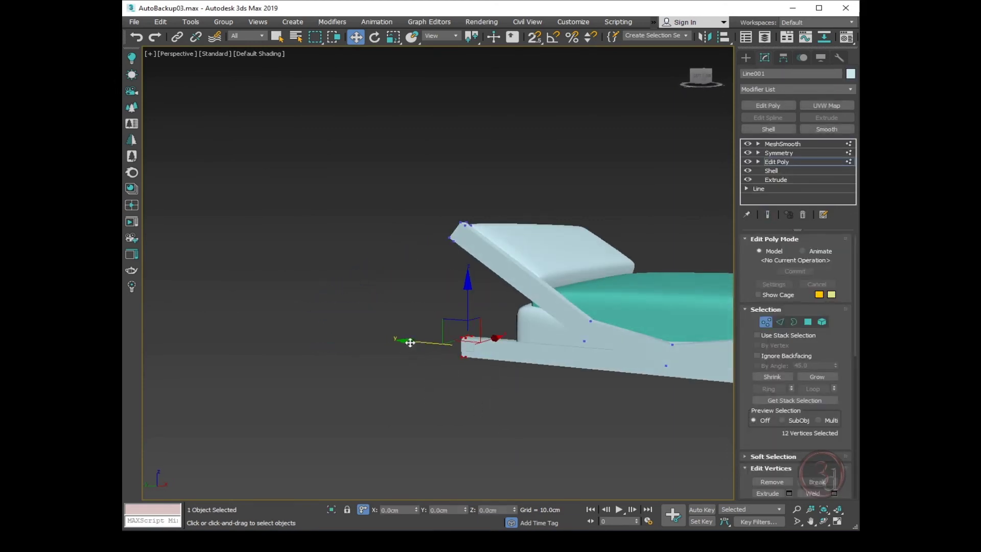
left_click_drag(409, 342, 450, 351)
Select the inner faces at the free ends of both lower side rails and bridge them into a rear crossbar.
key("ctrl+e")
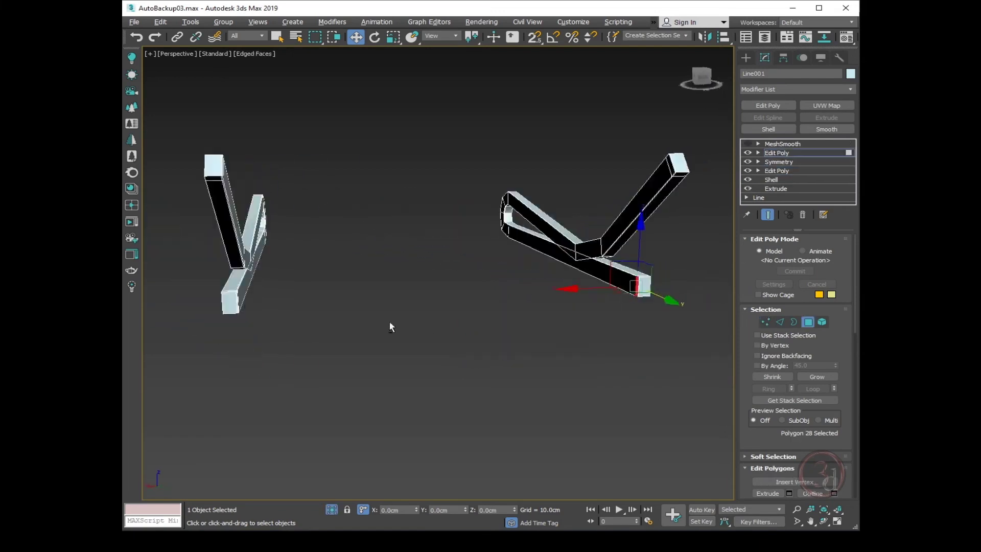
middle_click_drag(389, 322, 361, 322, "alt")
scroll(324, 269, "up", 4)
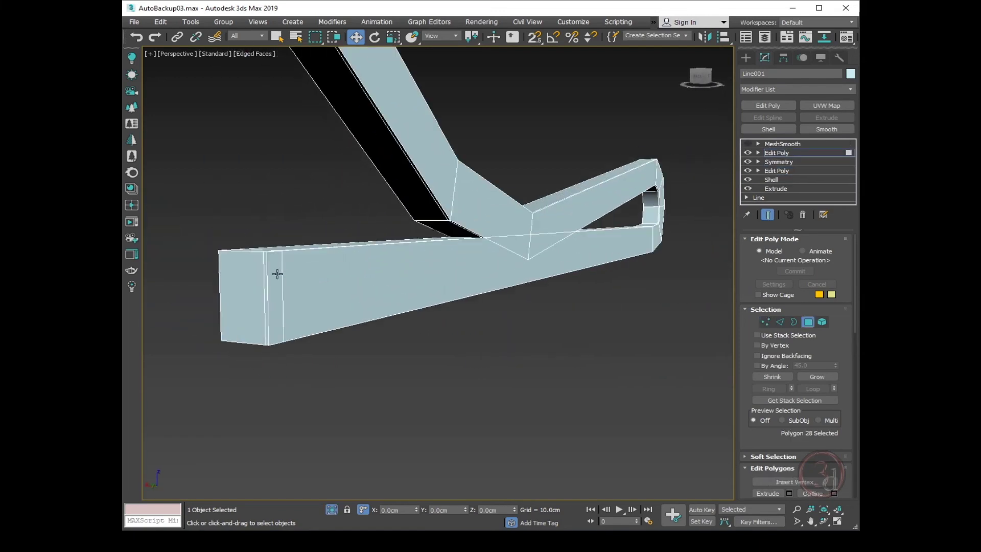
left_click(277, 274)
scroll(413, 316, "down", 5)
middle_click_drag(412, 317, 628, 356, "alt")
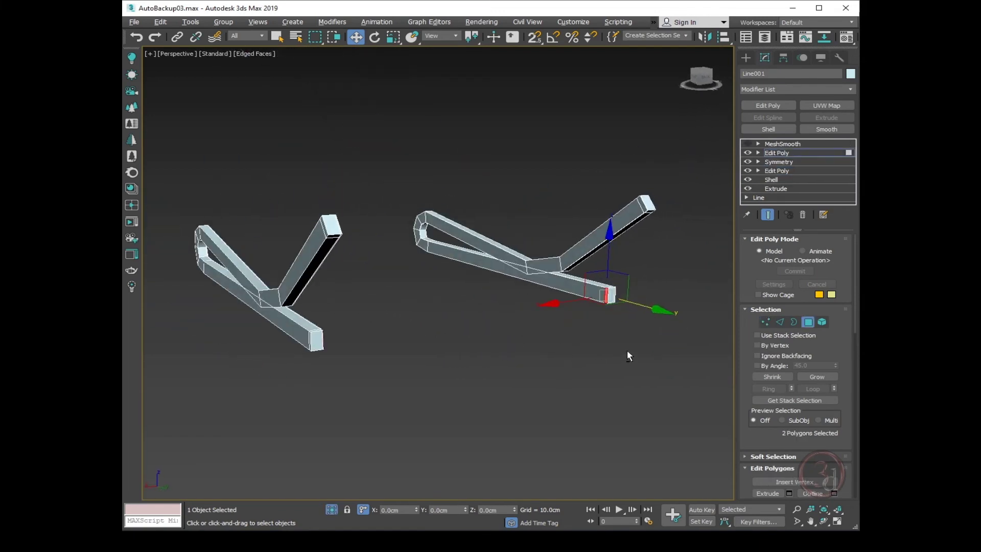
scroll(807, 352, "down", 4)
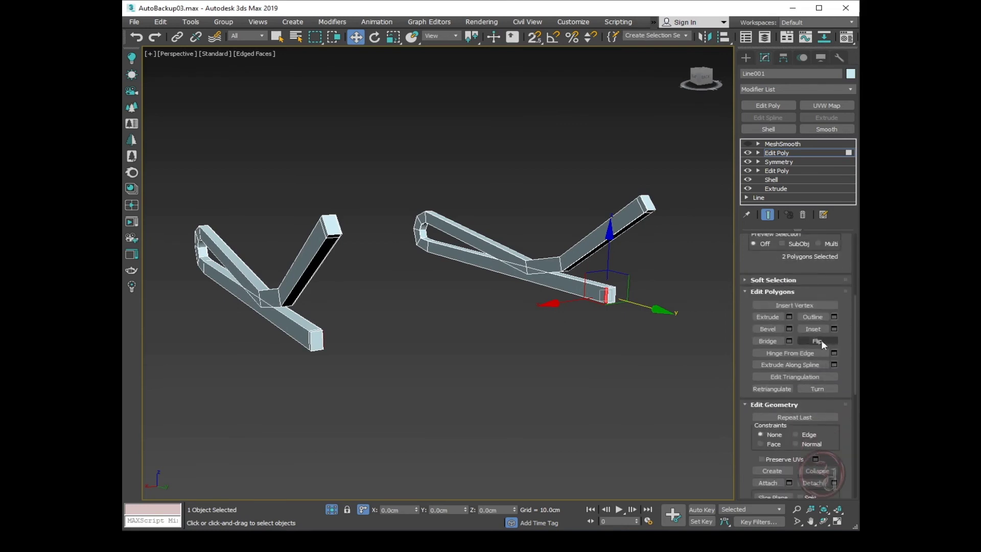
left_click(764, 341)
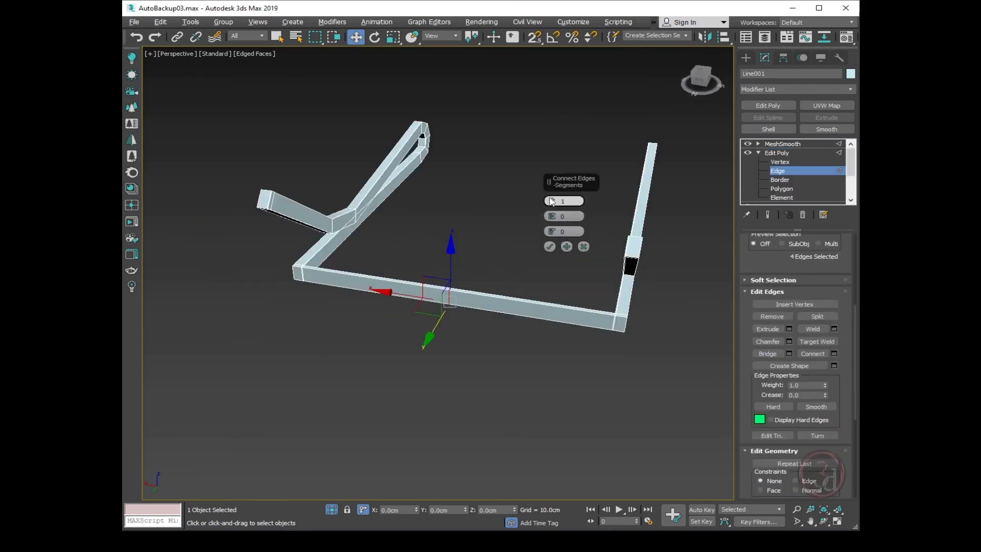
Connect the crossbar and lower rail edges to add loops beside the corners, using 2 segments and pinch 95 on the rails.
left_click_drag(555, 219, 552, 201)
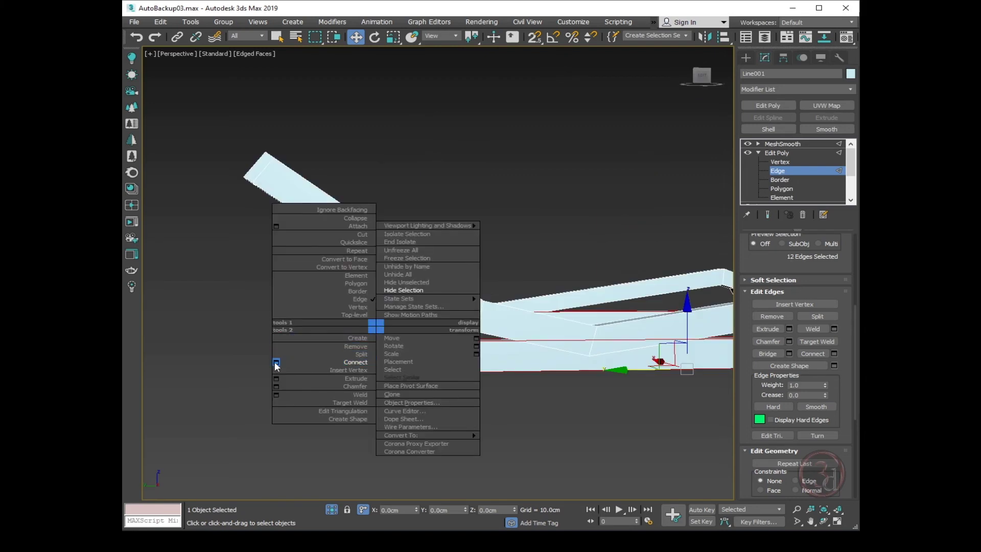
left_click(280, 359)
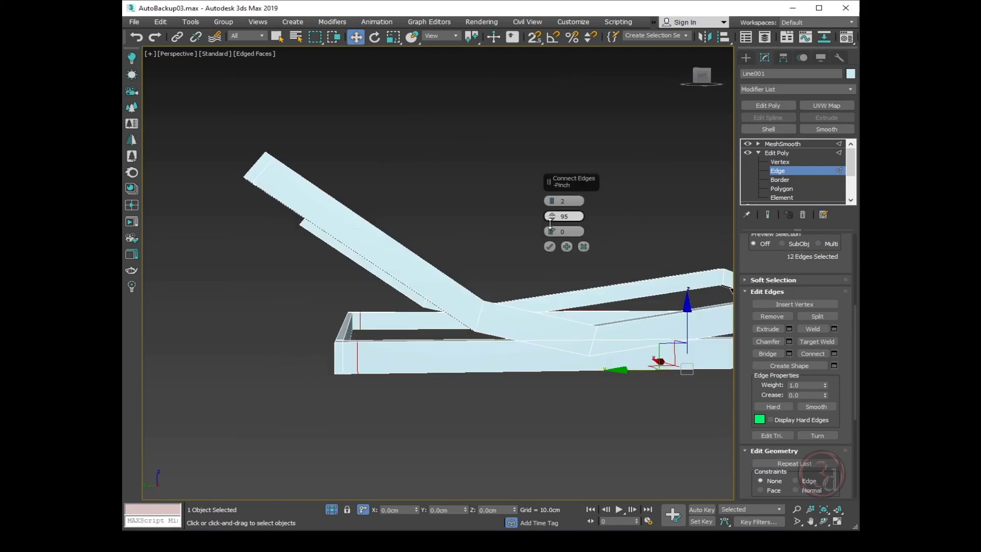
middle_click_drag(331, 390, 489, 451, "alt")
scroll(460, 268, "up", 10)
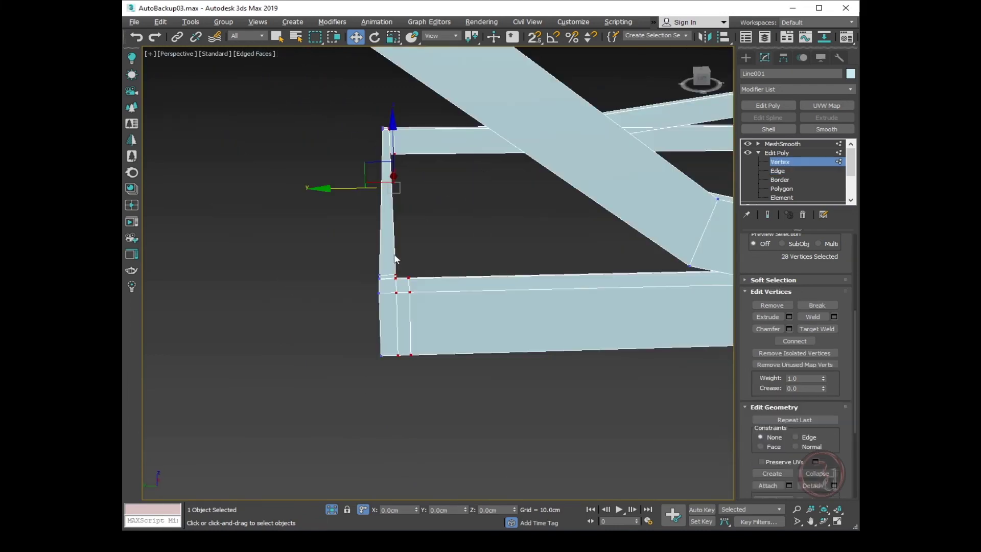
Show the smoothed result, move the corner loop vertices about 9.7 cm toward the foot to thicken the crossbar, and leave vertex editing.
left_click(767, 214)
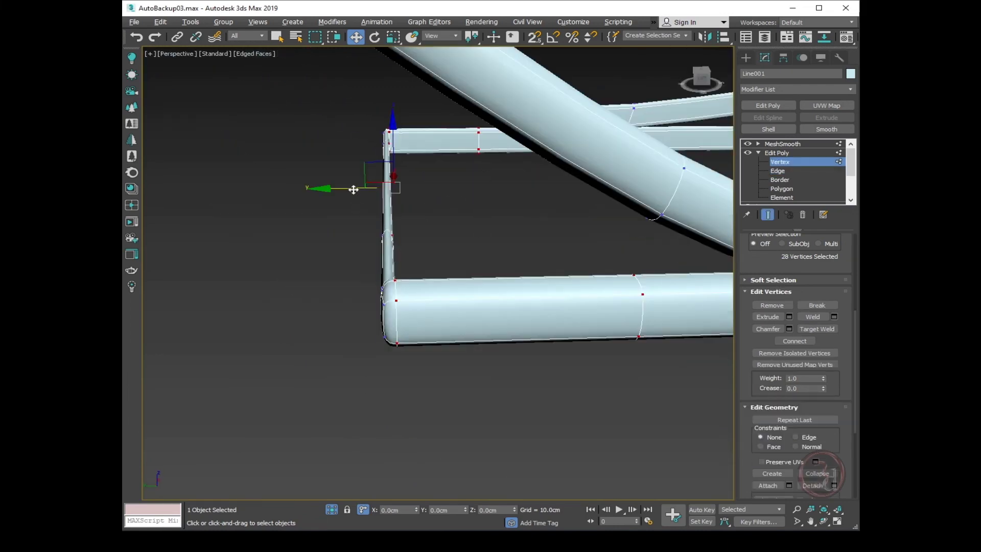
left_click_drag(354, 189, 390, 189)
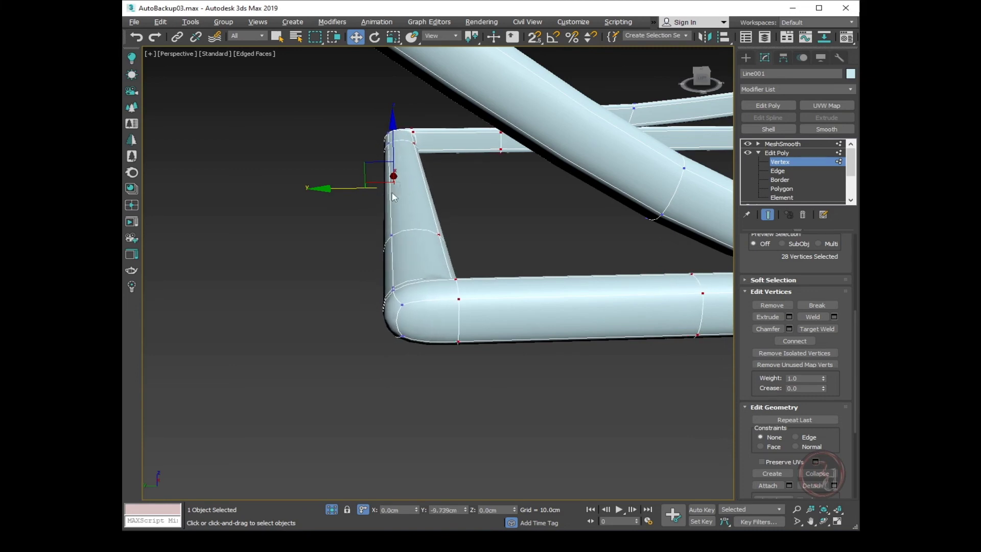
scroll(330, 261, "down", 5)
middle_click_drag(384, 292, 368, 287, "alt")
key("1")
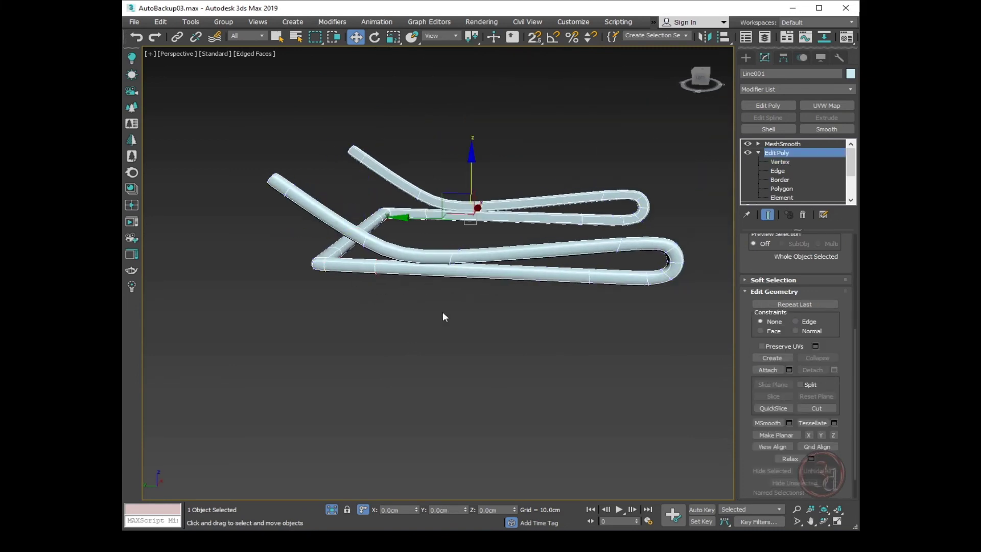
Clear the frame selection and end isolation to bring back the rest of the bed.
left_click(421, 473)
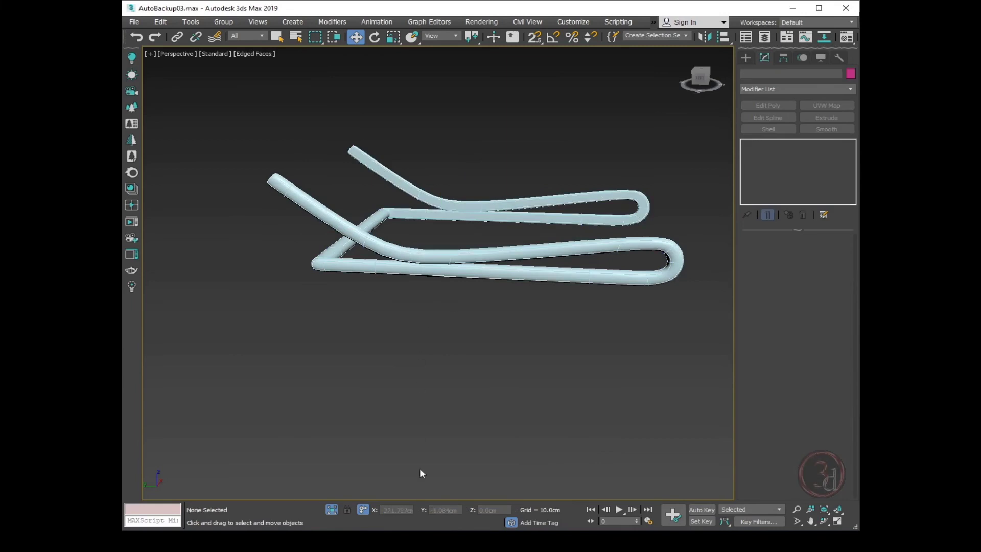
left_click(332, 509)
middle_click_drag(423, 351, 300, 344, "alt")
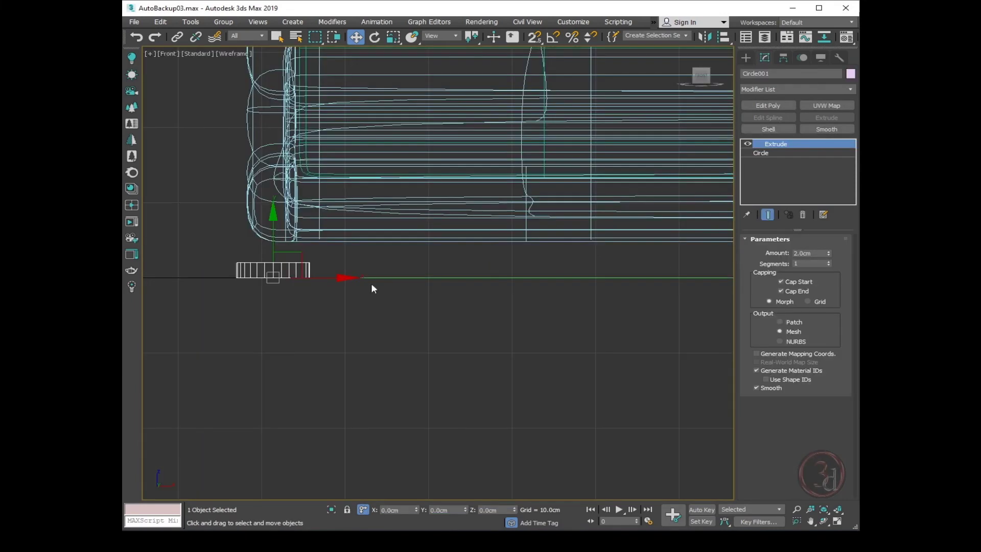
Move the extruded disc beneath the head-end corner of the lower frame in a perspective view with edged faces.
middle_click_drag(372, 287, 341, 344, "alt")
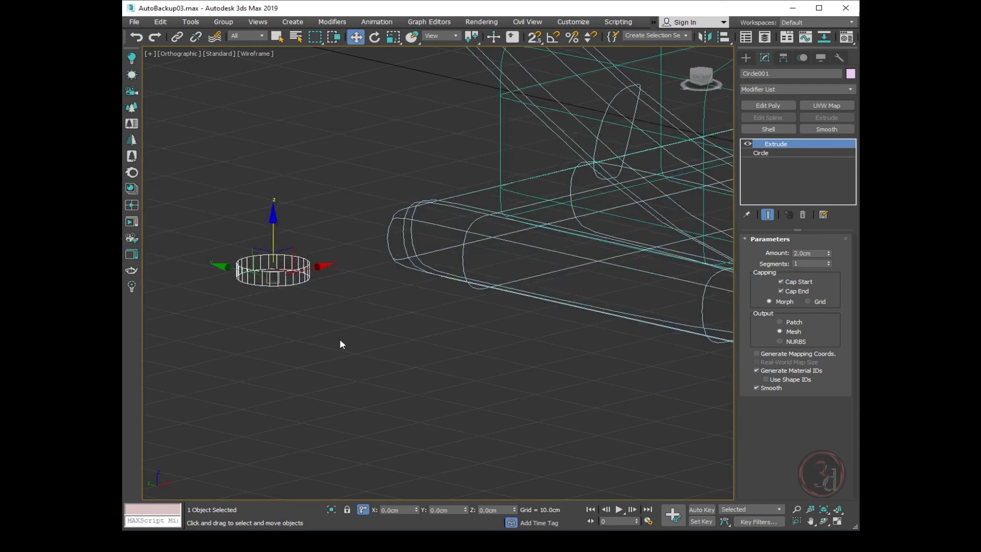
key("p")
left_click_drag(339, 277, 405, 290)
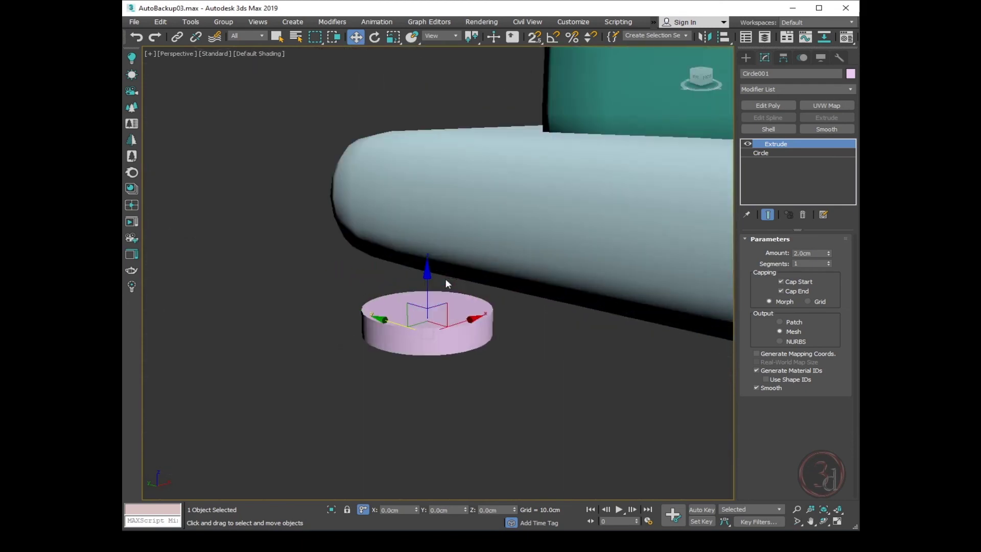
mouse_move(447, 281)
middle_mouse_down("alt")
mouse_move(510, 341)
mouse_move(563, 332)
mouse_move(582, 314)
middle_mouse_up("alt")
key("F4")
scroll(480, 294, "up", 3)
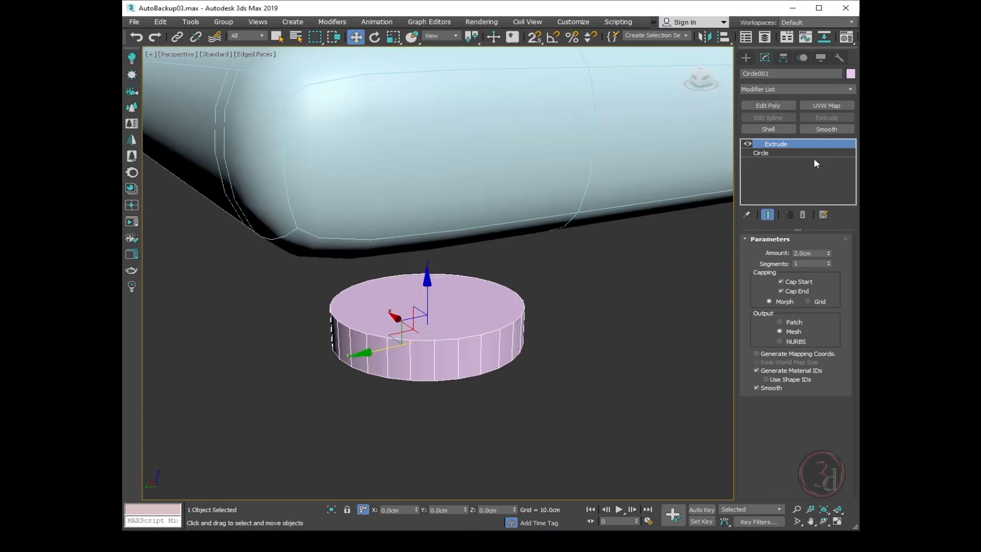
Set the disc's base circle to 2 interpolation steps and add an Edit Poly modifier above its extrusion.
left_click(813, 153)
left_click(824, 264)
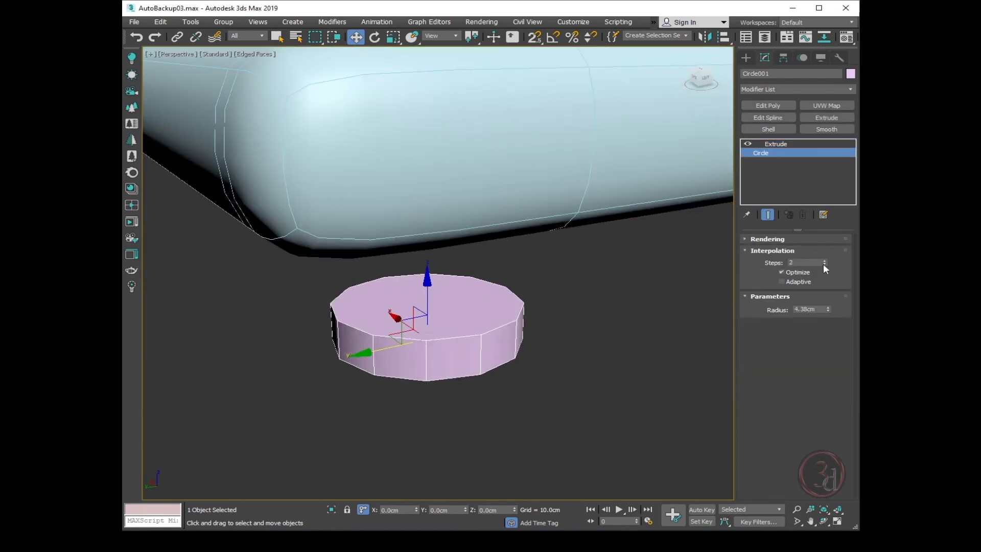
left_click(775, 143)
left_click(778, 106)
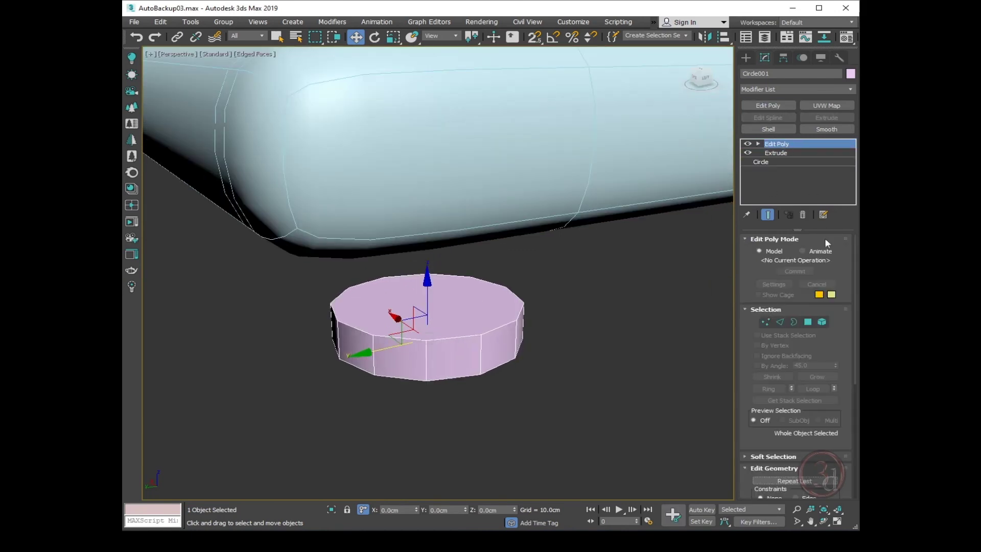
Select the disc's top and bottom faces, convert the selection to their rim edges and chamfer both rims slightly.
left_click(807, 321)
left_click(475, 314)
middle_click_drag(525, 360, 700, 347, "alt")
left_click(434, 322, "ctrl")
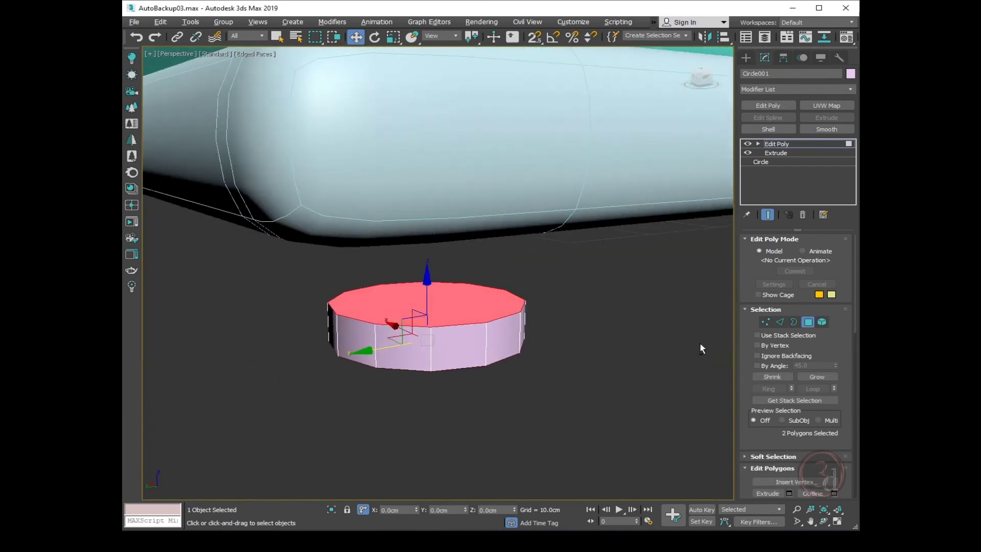
left_click(778, 321, "ctrl")
middle_click_drag(531, 327, 501, 343, "alt")
right_click(501, 343)
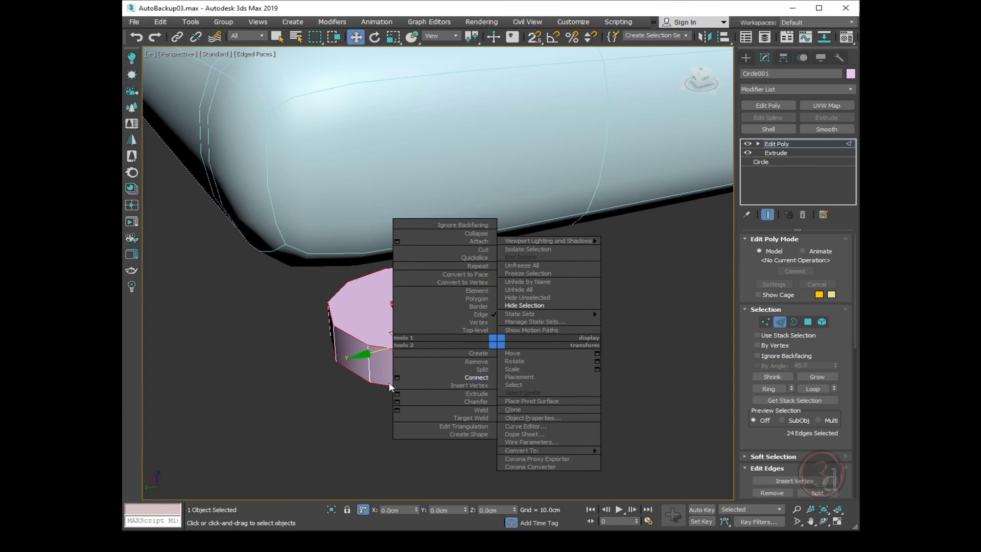
left_click(397, 402)
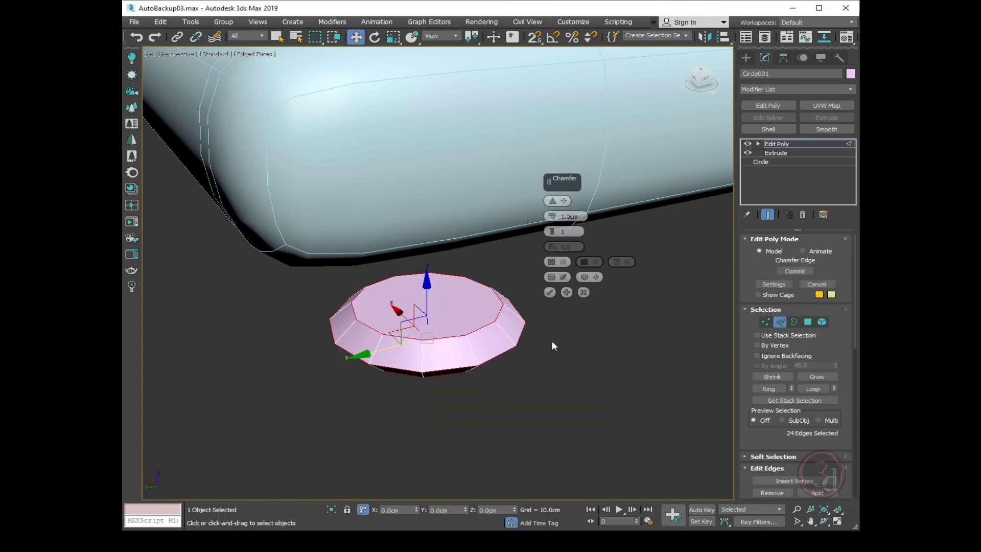
right_click(552, 217)
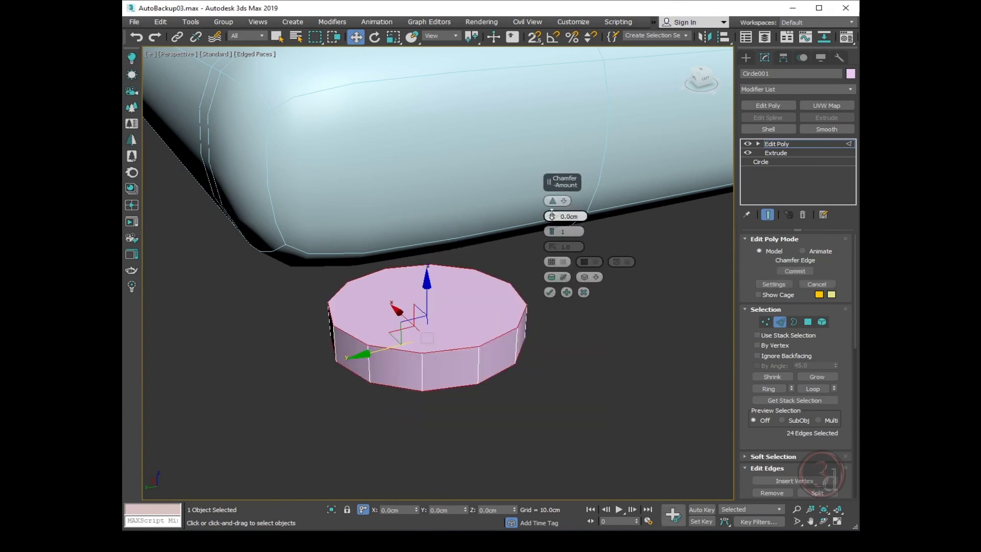
left_click_drag(552, 214, 555, 211)
left_click(549, 292)
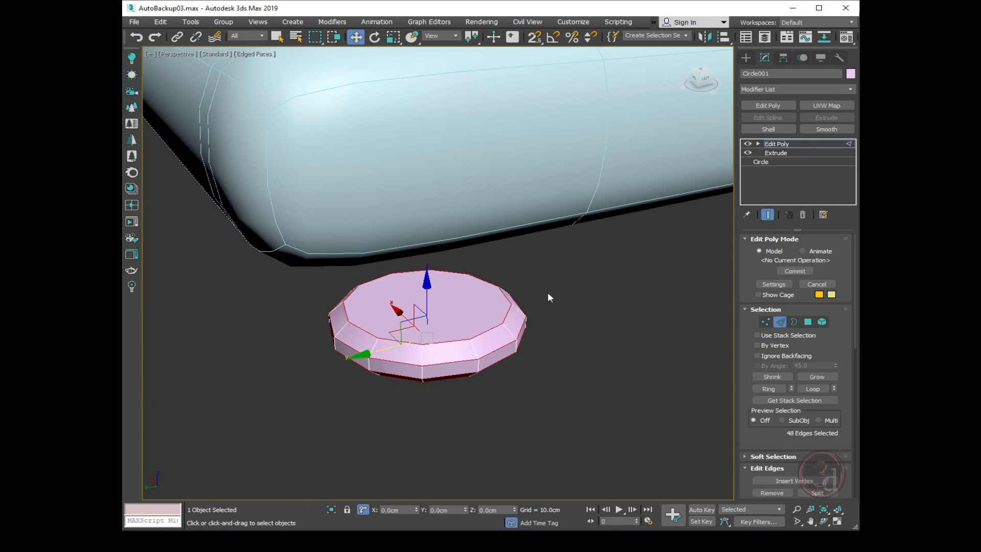
Apply MeshSmooth to the chamfered disc foot and adjust the radius of its base circle.
key("2")
left_click(332, 22)
mouse_move(368, 166)
left_click(454, 208)
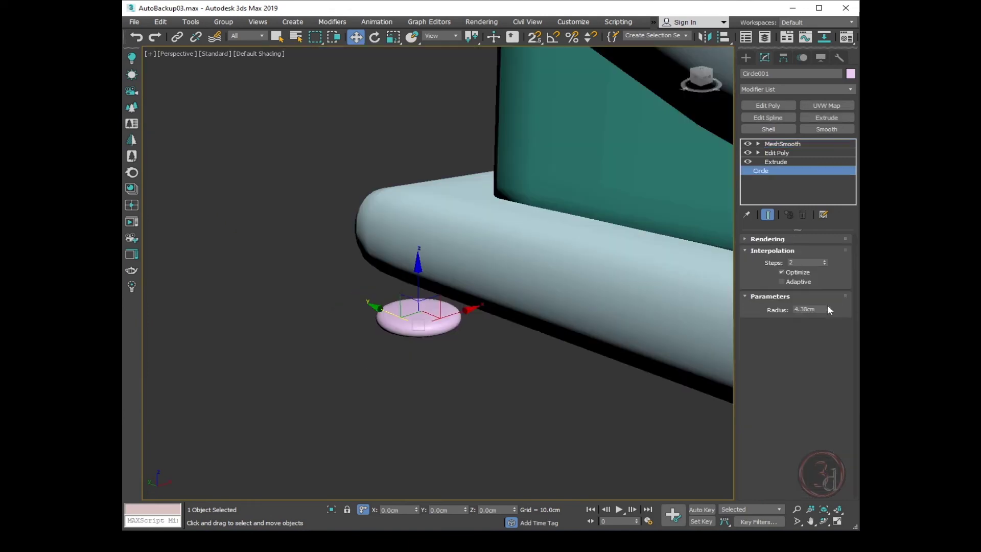
left_click_drag(828, 309, 826, 292)
left_click_drag(825, 293, 825, 289)
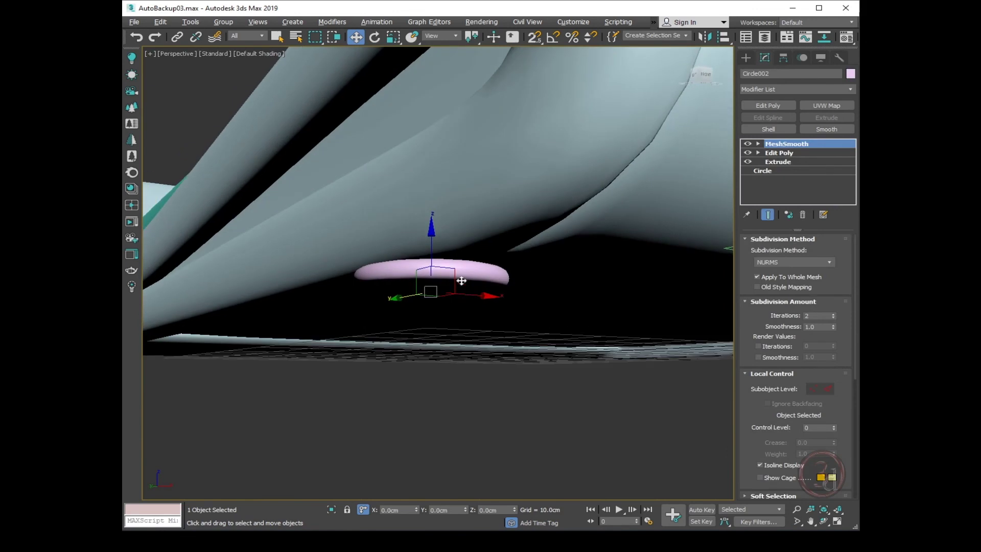
Set the perspective viewport's lighting to 2 Default Lights in the per-view presets.
left_click(242, 52)
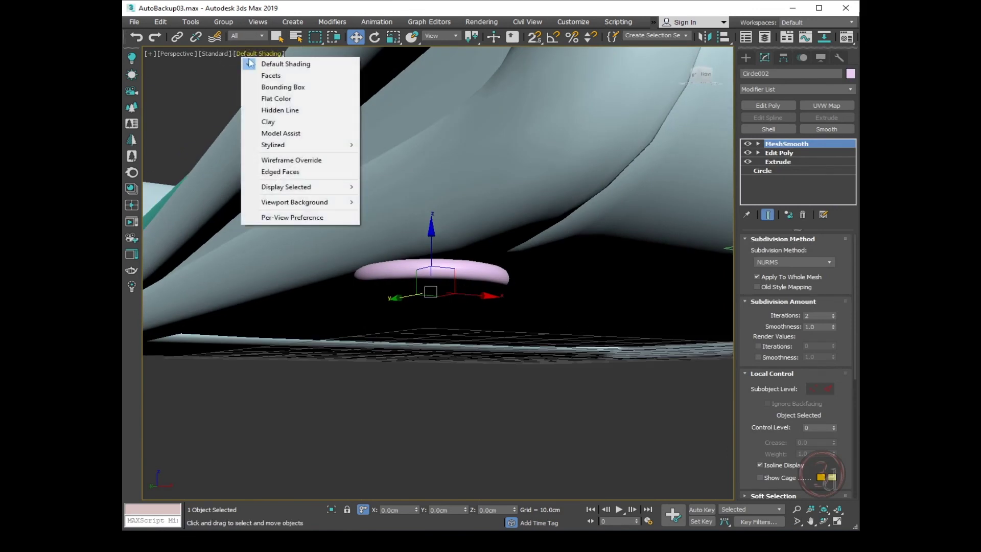
left_click(299, 217)
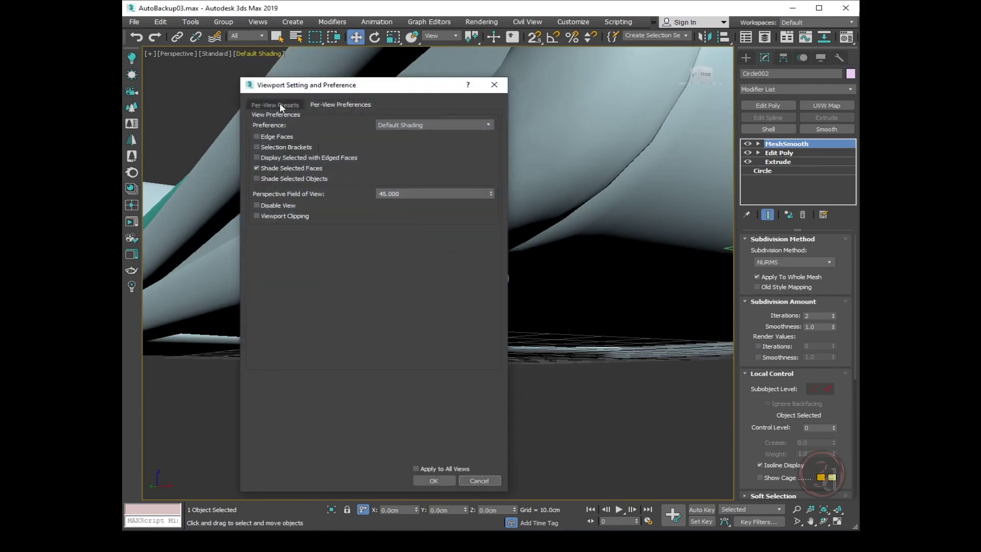
left_click(280, 105)
left_click(416, 164)
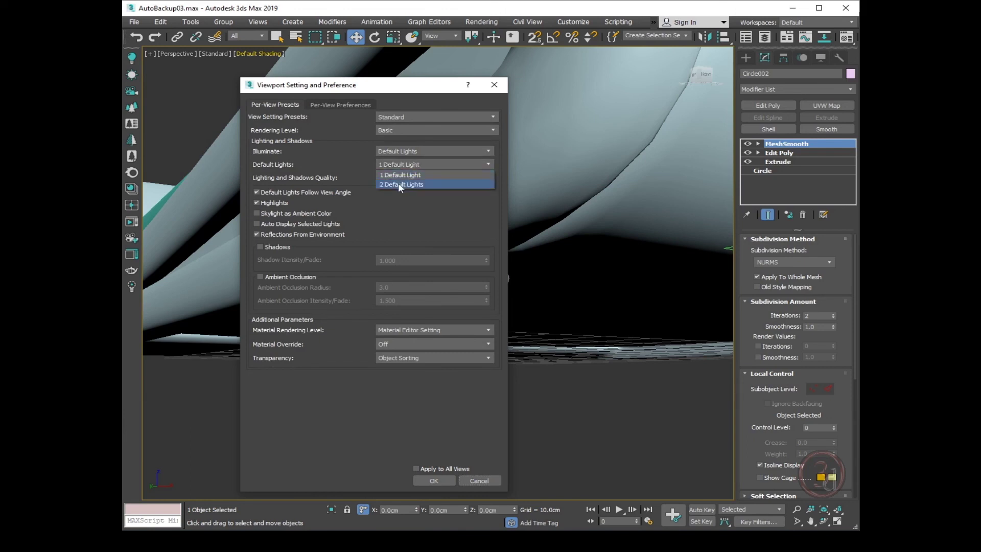
left_click(397, 183)
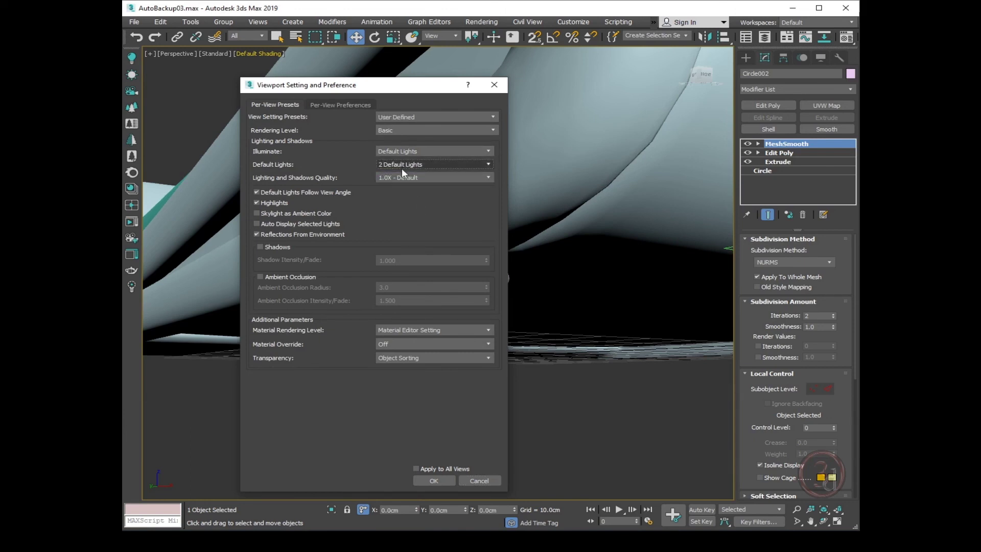
left_click(434, 480)
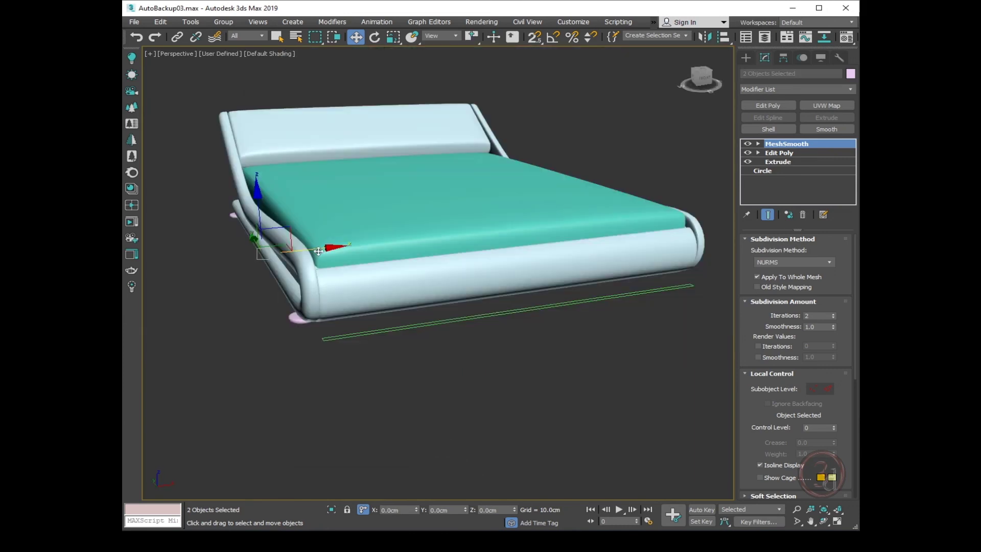
Copy the two disc feet to the opposite side of the bed and shift them about 6.6 cm inward under the side tube.
mouse_move(318, 251)
left_mouse_down("shift")
mouse_move(638, 209)
mouse_move(591, 257)
left_mouse_up("shift")
key("Return")
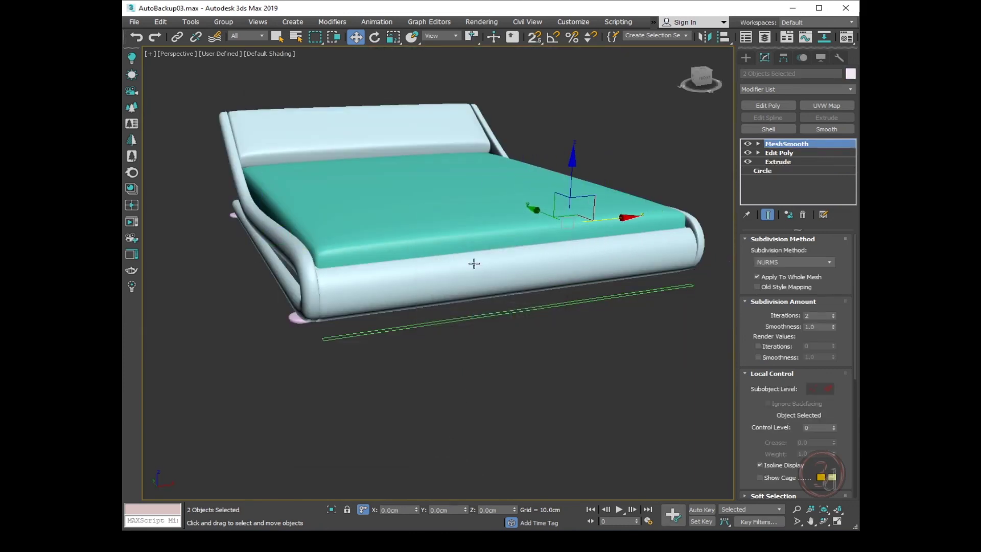
key("f")
scroll(587, 290, "up", 5)
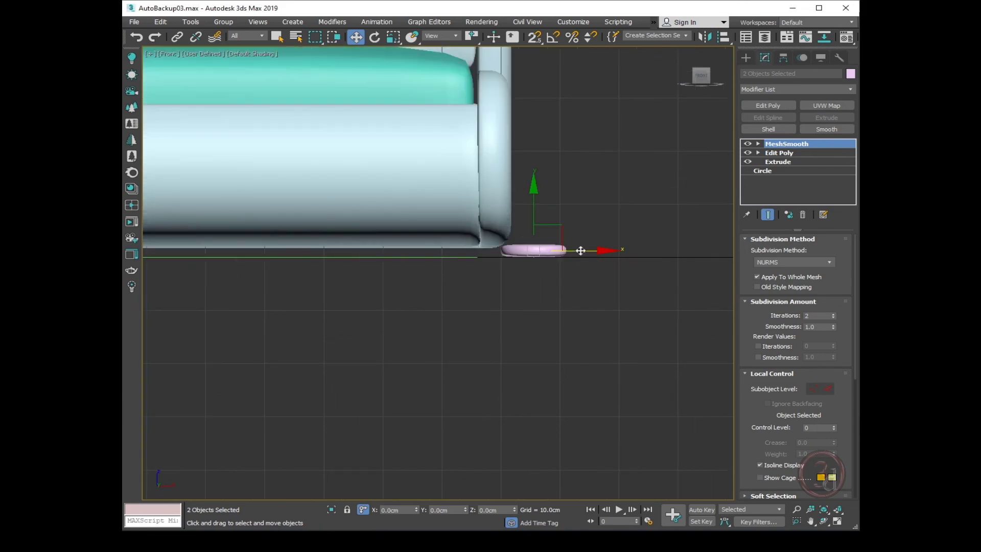
left_click_drag(580, 249, 541, 256)
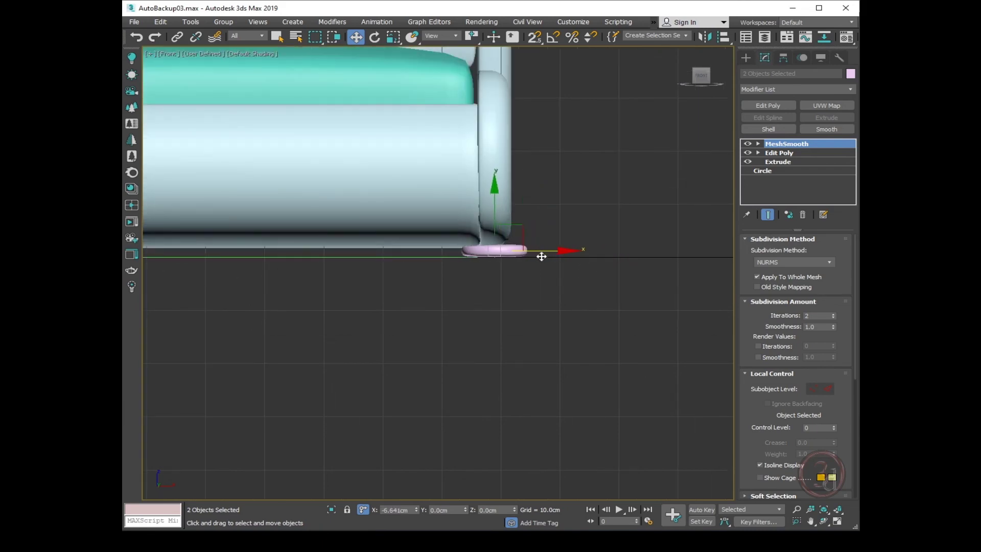
scroll(578, 309, "down", 4)
middle_click_drag(577, 308, 511, 332, "alt")
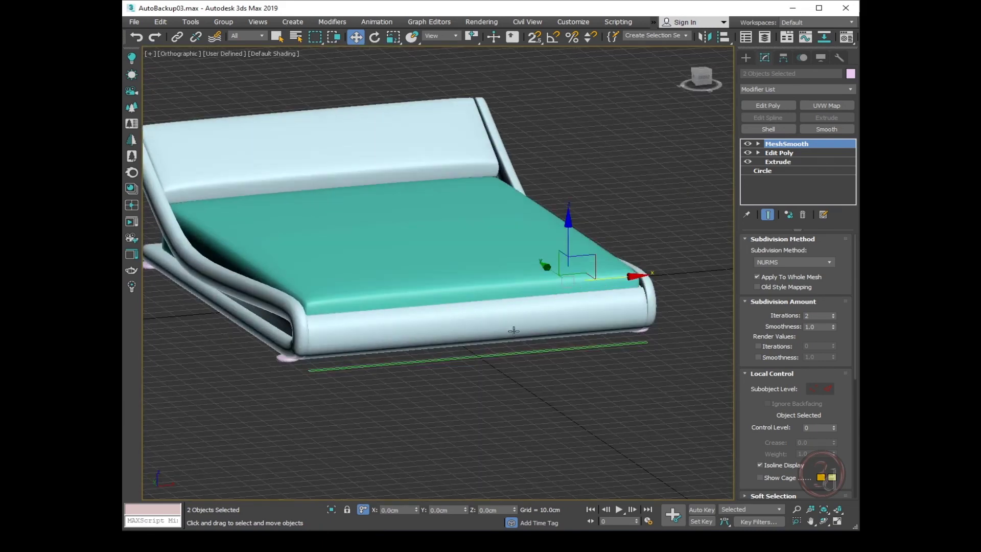
Add an Edit Poly modifier to the smoothed mattress and select the broad band of polygons across its middle.
left_click_drag(452, 180, 503, 445)
left_click(780, 104)
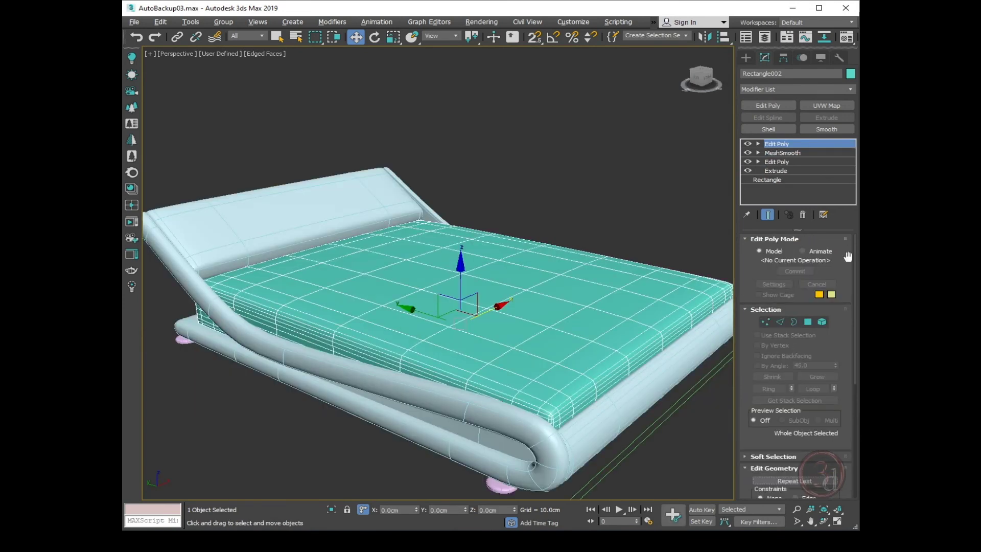
left_click(806, 323)
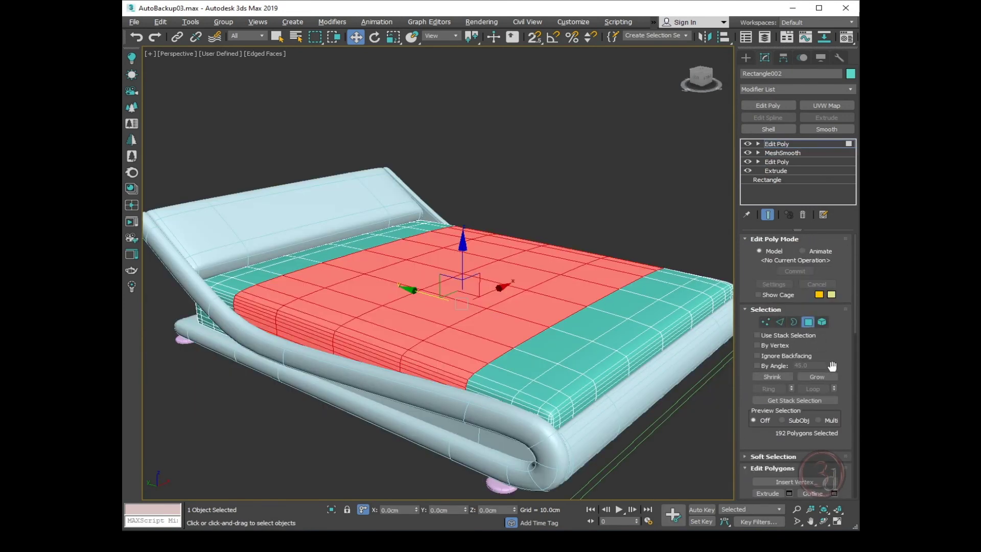
Detach the selected mattress polygons as a clone and leave polygon editing.
scroll(833, 354, "down", 3)
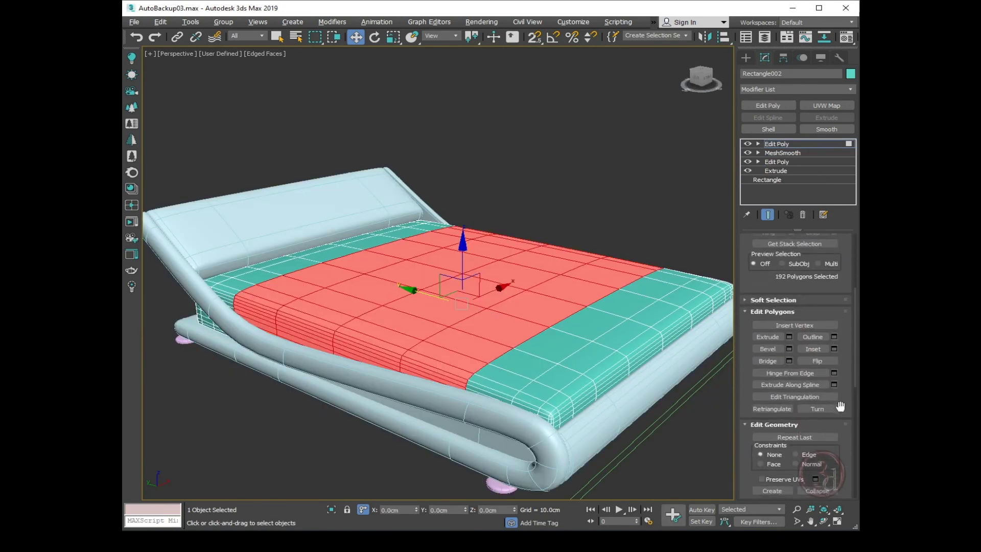
scroll(840, 407, "down", 4)
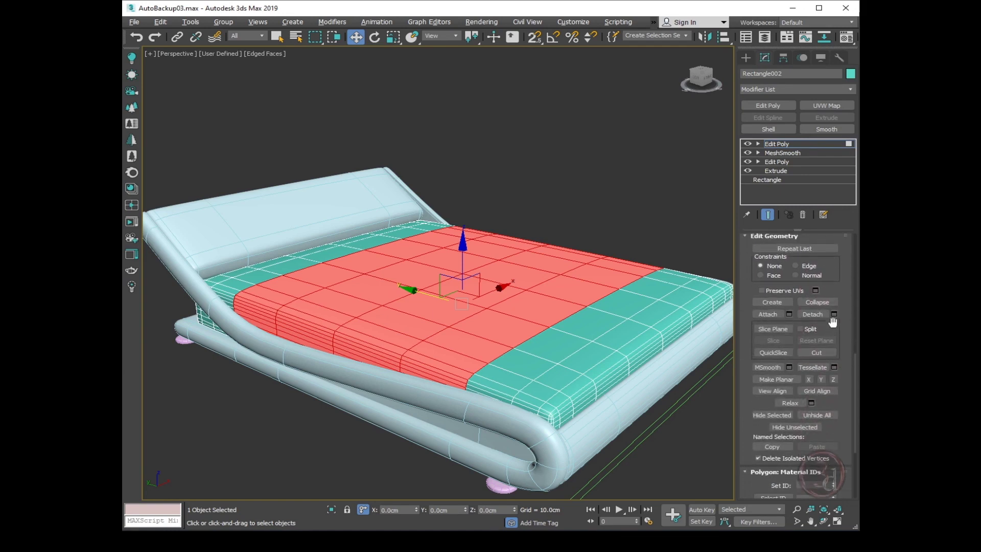
left_click(834, 313)
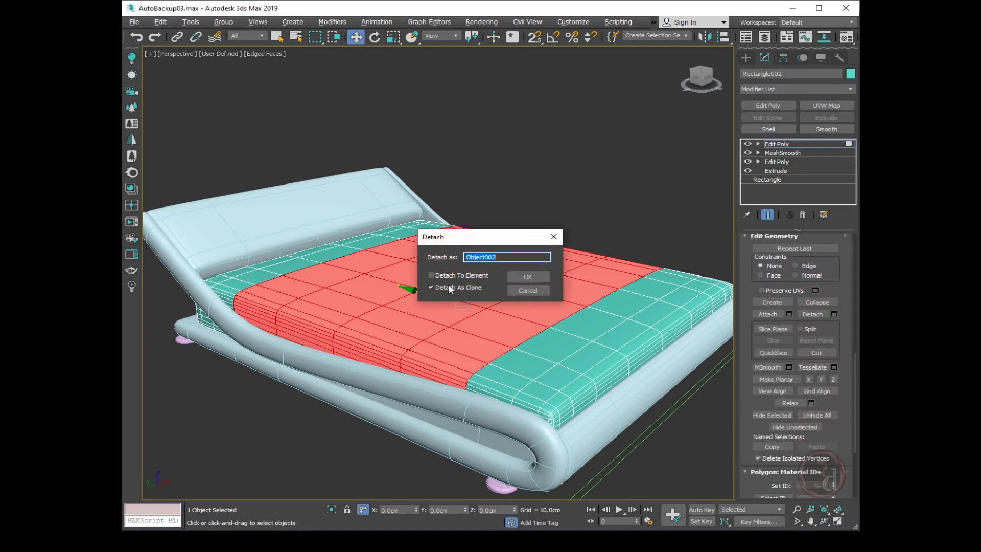
left_click(777, 143)
left_click(621, 248)
left_click(587, 278)
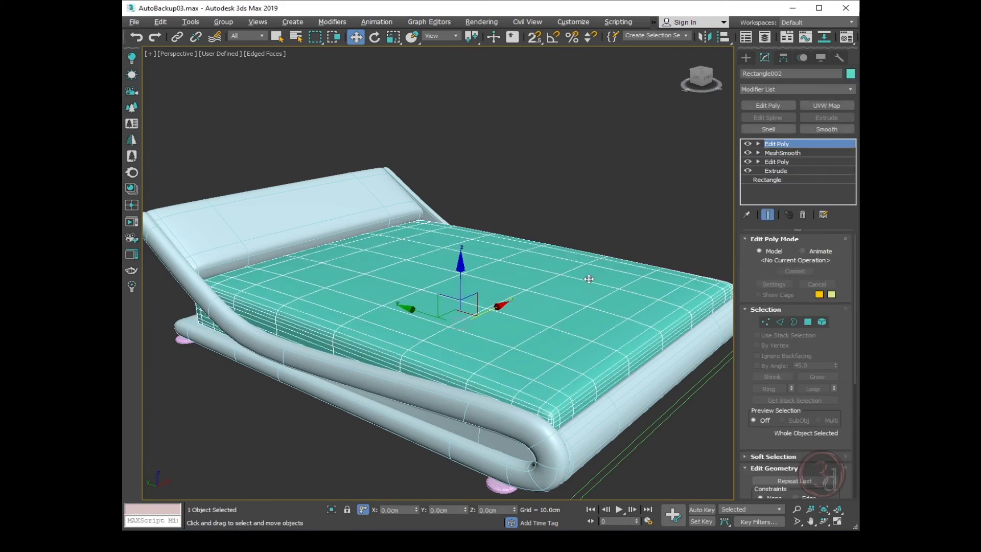
Select the detached mattress cover and set its object color to light violet.
left_click(589, 279)
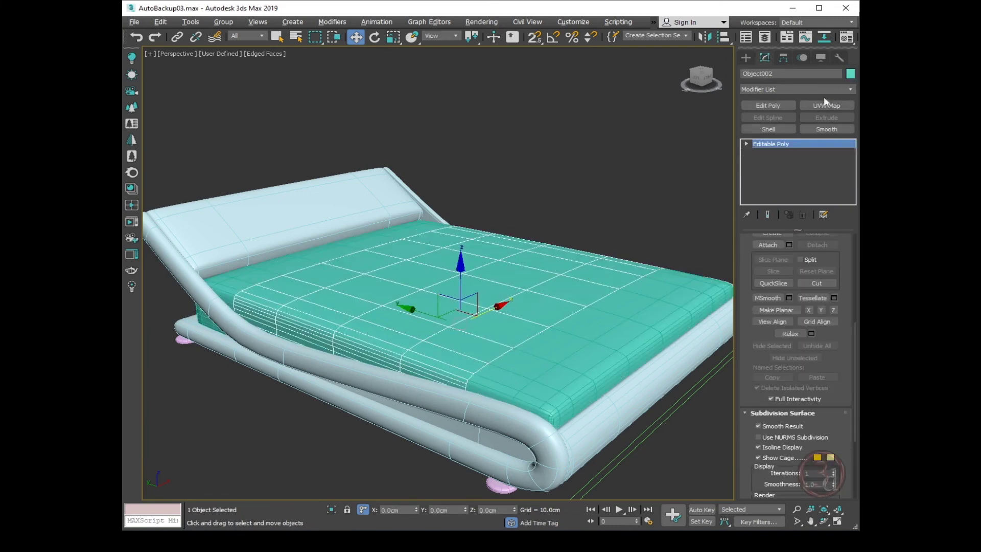
left_click(850, 74)
left_click(418, 239)
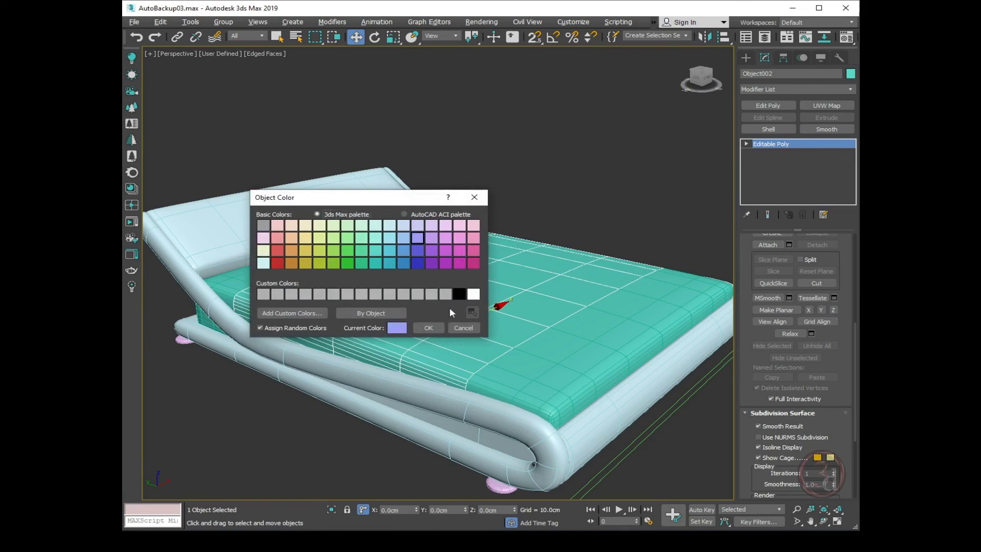
left_click(431, 327)
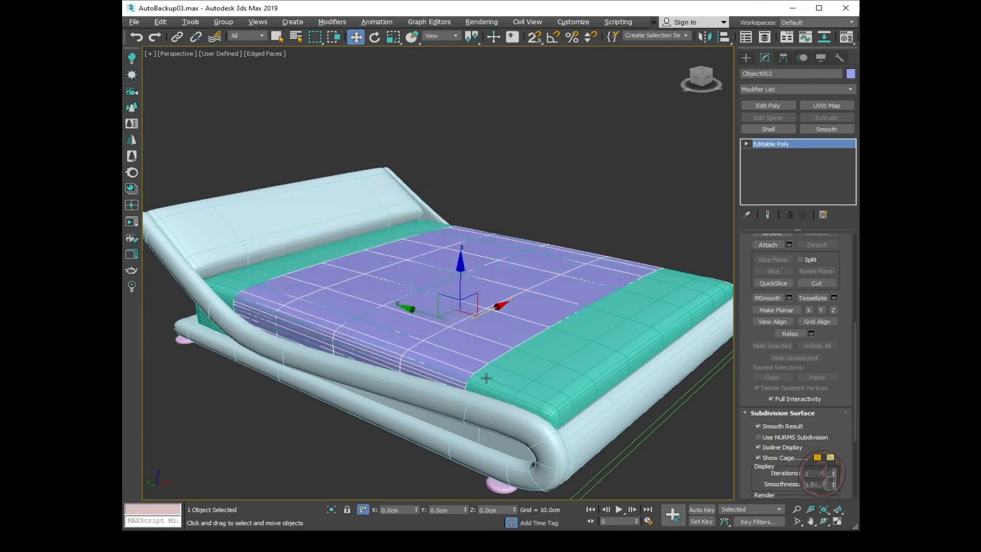
Add a Shell modifier to the mattress cover with an outer amount of 0.7 cm.
scroll(471, 378, "up", 3)
scroll(470, 378, "up", 4)
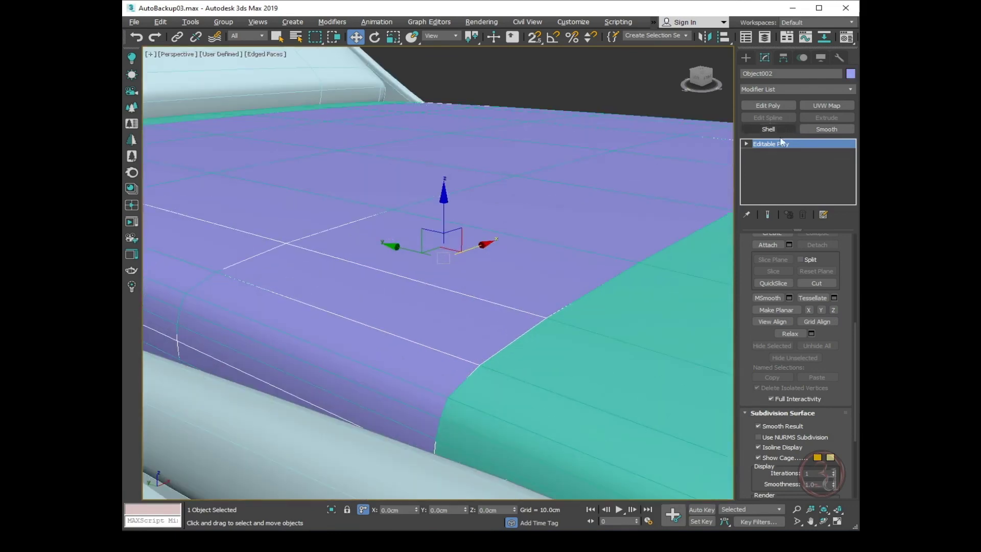
left_click(776, 128)
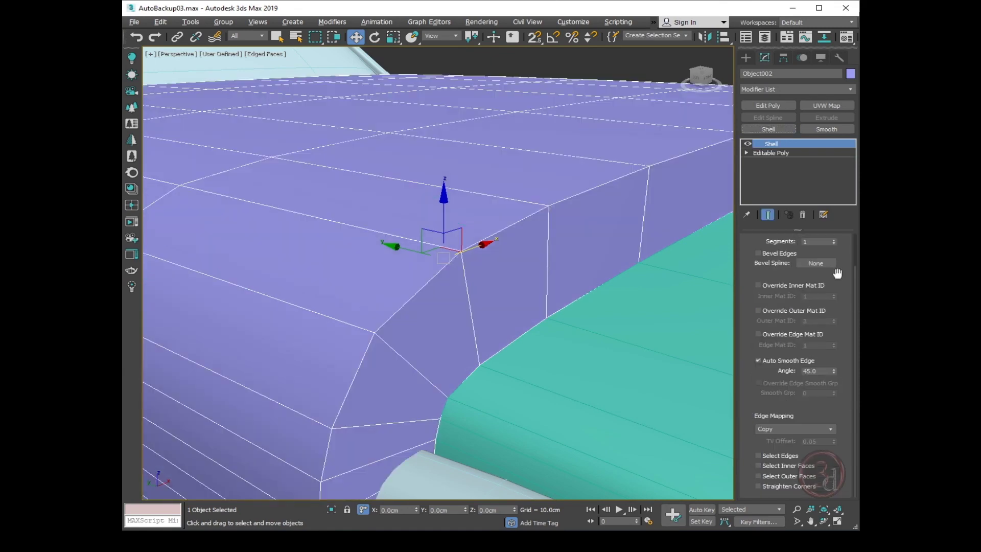
scroll(856, 258, "up", 2)
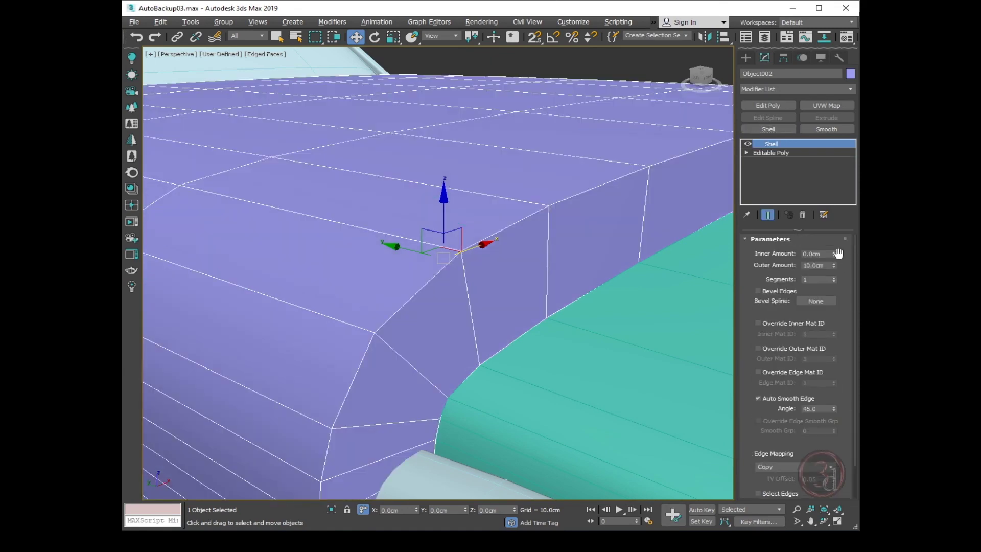
right_click(834, 265)
left_click_drag(835, 261, 835, 226)
scroll(589, 254, "down", 2)
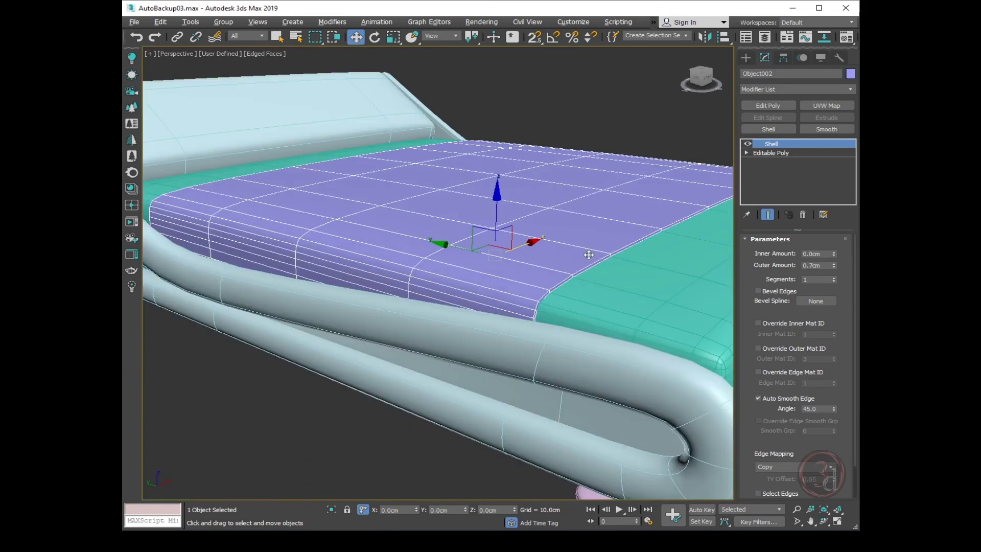
scroll(600, 273, "down", 2)
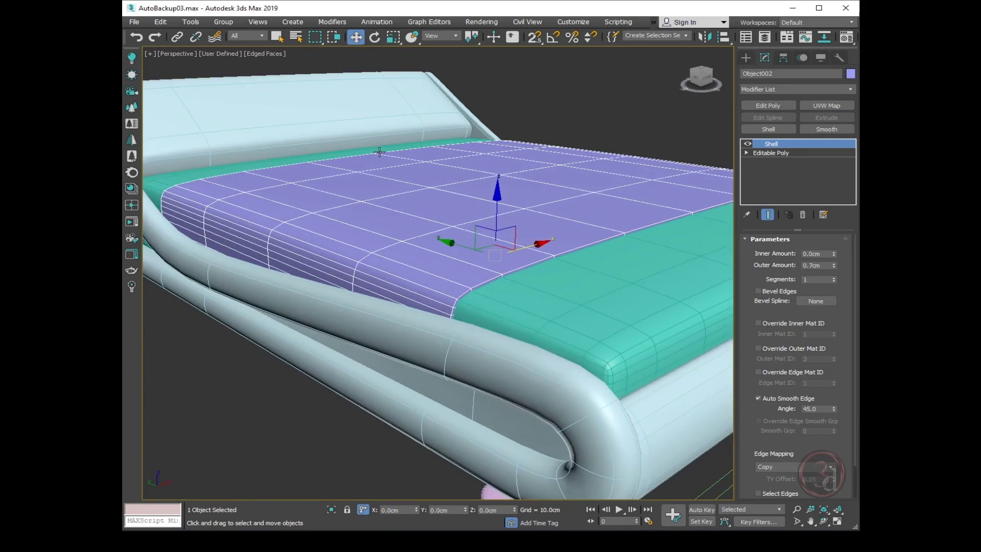
Add a MeshSmooth modifier to the shelled cover and set its iterations to 2.
left_click(332, 21)
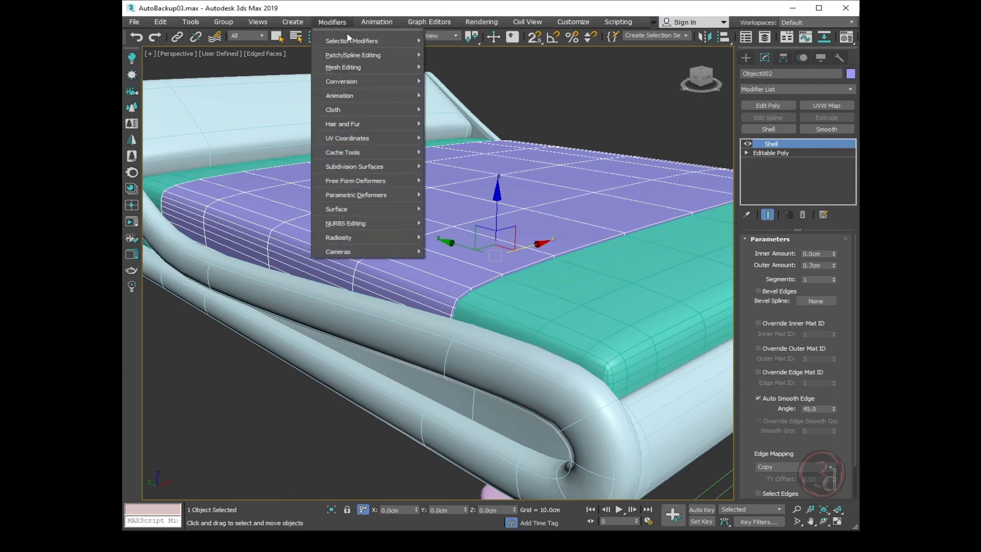
mouse_move(358, 166)
left_click(482, 210)
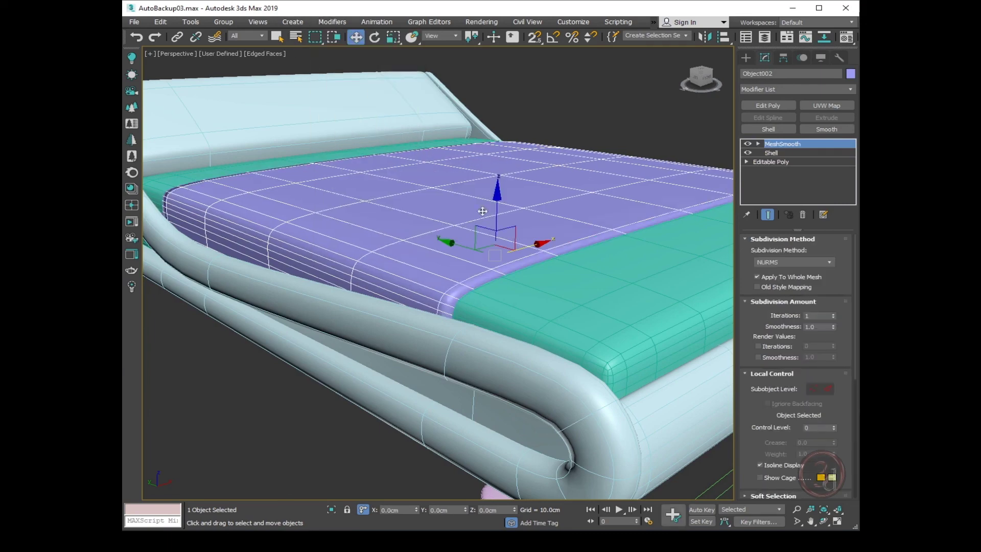
left_click(834, 313)
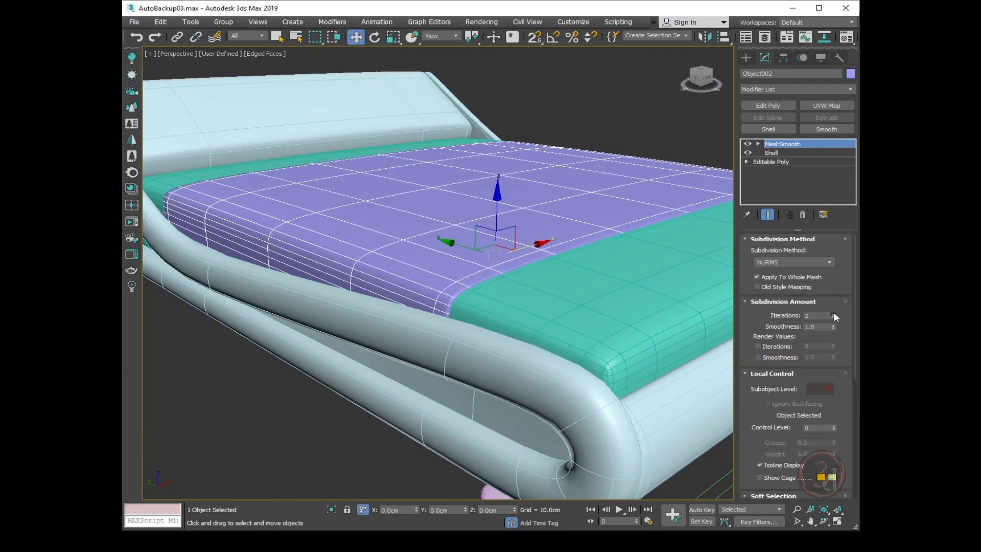
Turn off edged faces in the perspective viewport and select all the objects of the bed.
key("F4")
scroll(499, 274, "down", 5)
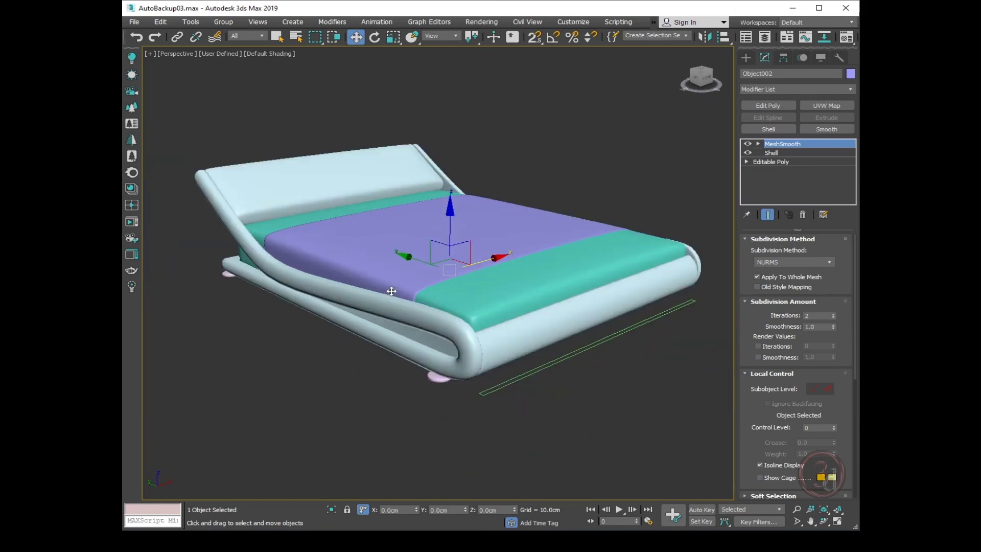
mouse_move(390, 284)
middle_mouse_down("alt")
mouse_move(479, 319)
mouse_move(363, 286)
middle_mouse_up("alt")
key("ctrl+d")
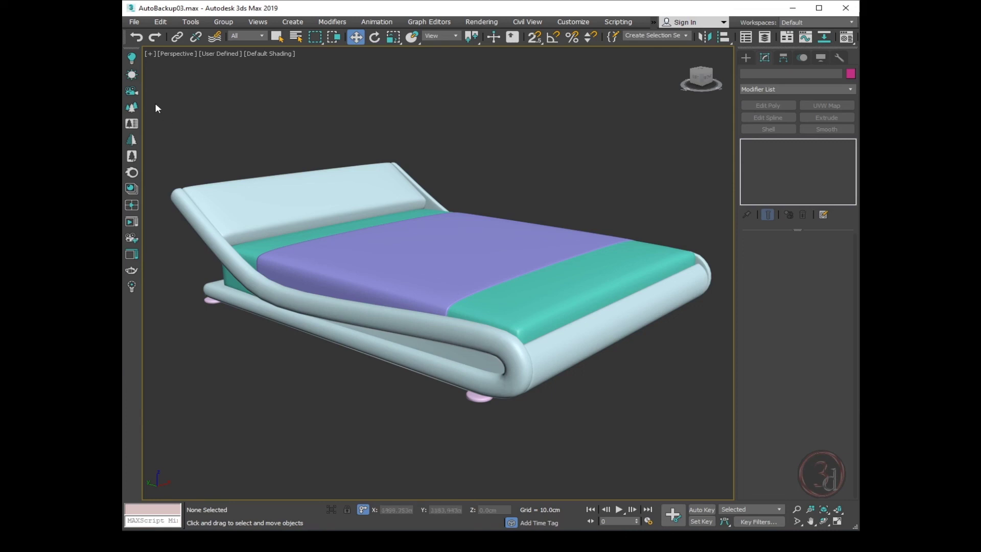
left_click_drag(630, 397, 633, 401)
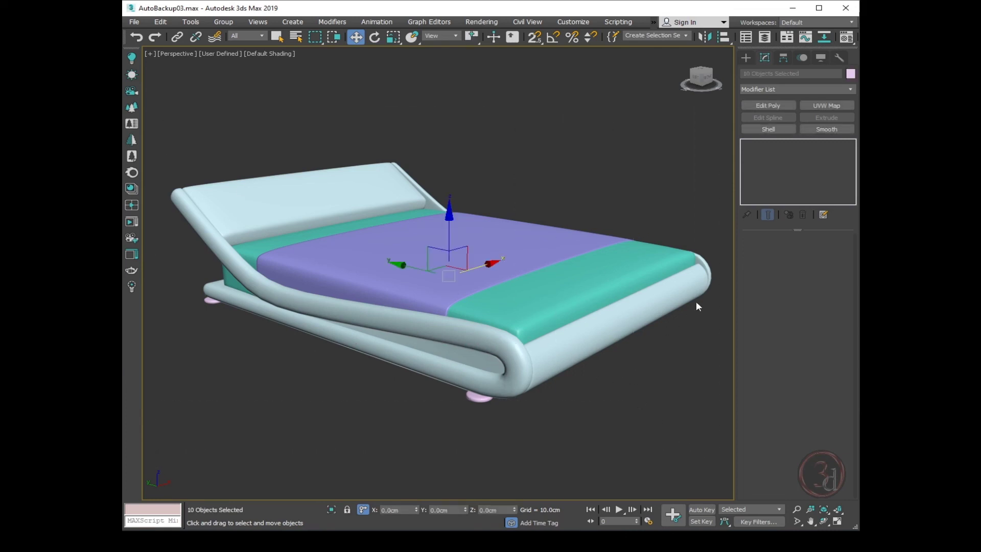